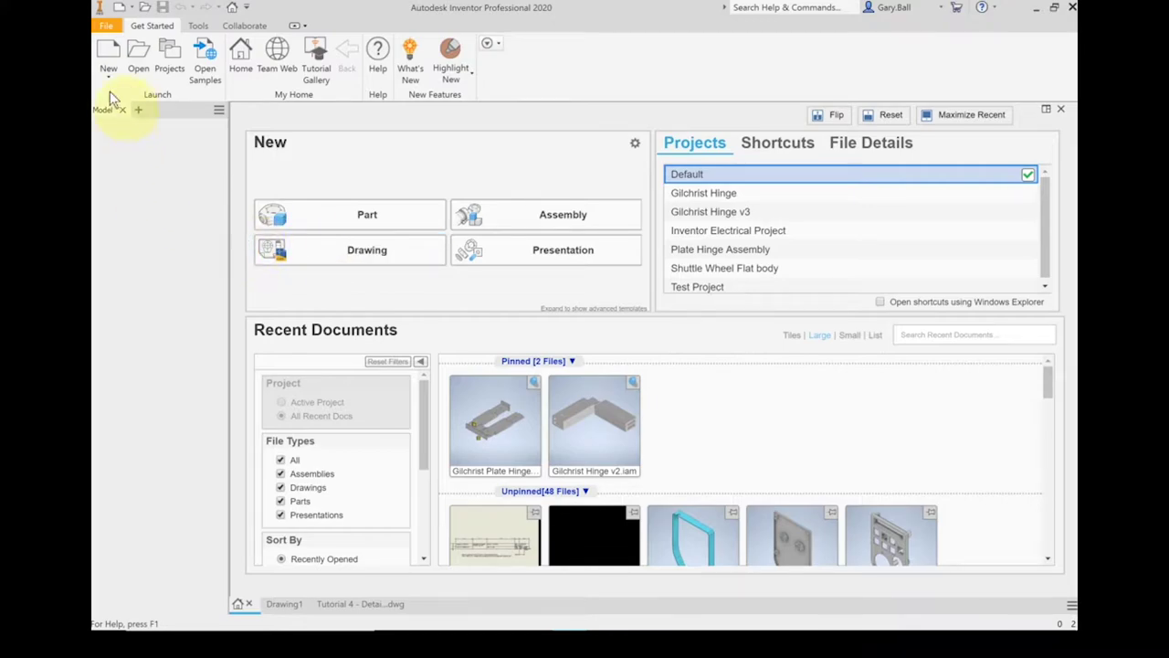
Step: Create a new drawing from the metric ANSI (mm).dwg template
{"action": "left_click", "coordinate": [109, 52]}
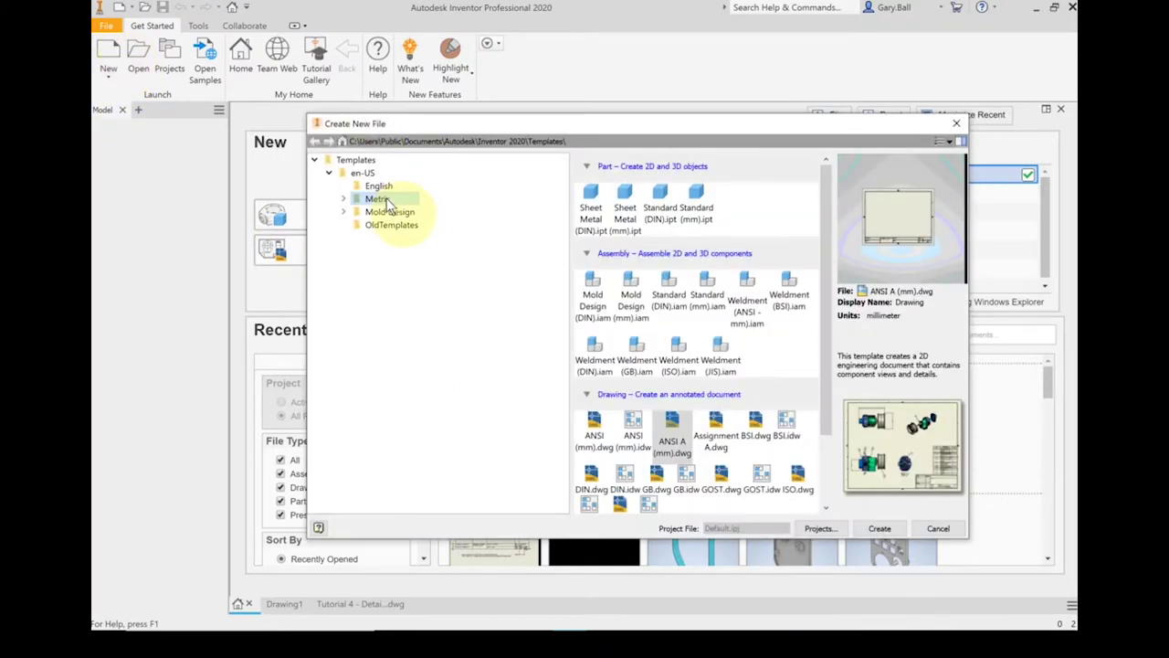
{"action": "left_click", "coordinate": [595, 430]}
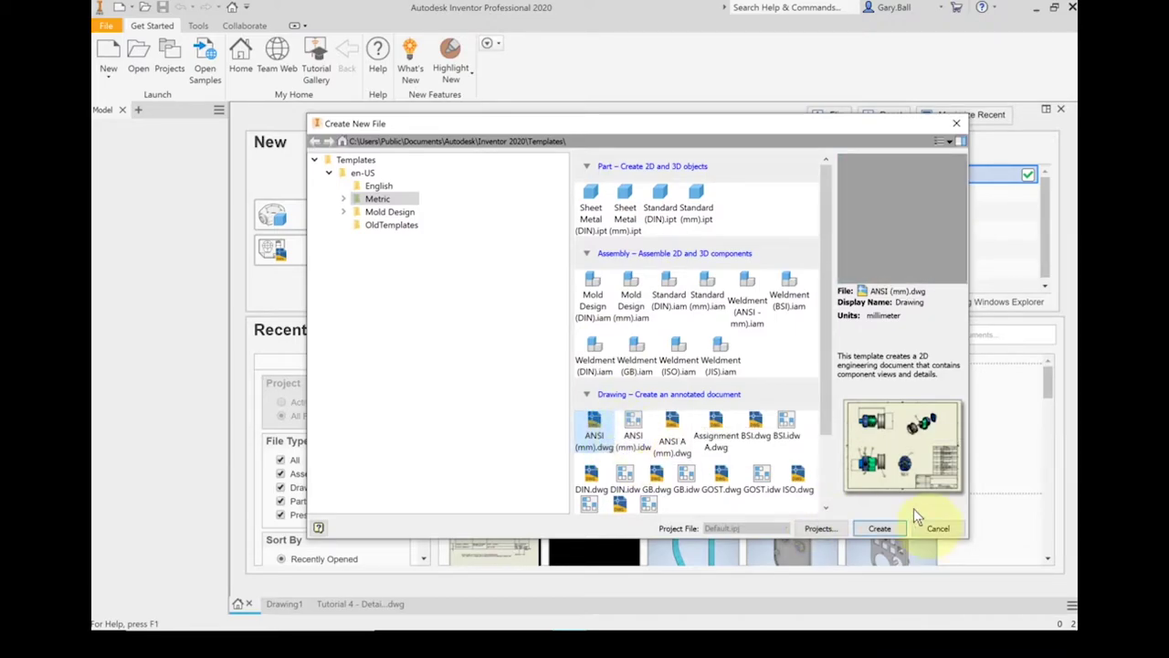
{"action": "left_click", "coordinate": [883, 529]}
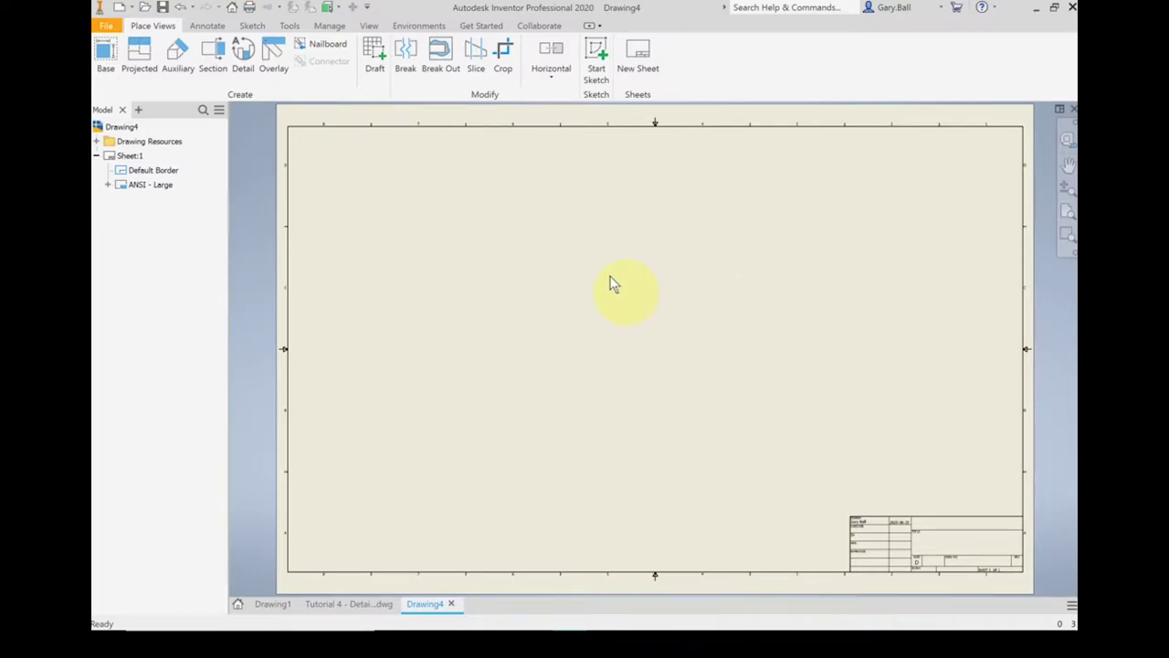
Step: Change the sheet size of Sheet:1 to A, keeping the landscape orientation
{"action": "right_click", "coordinate": [133, 165]}
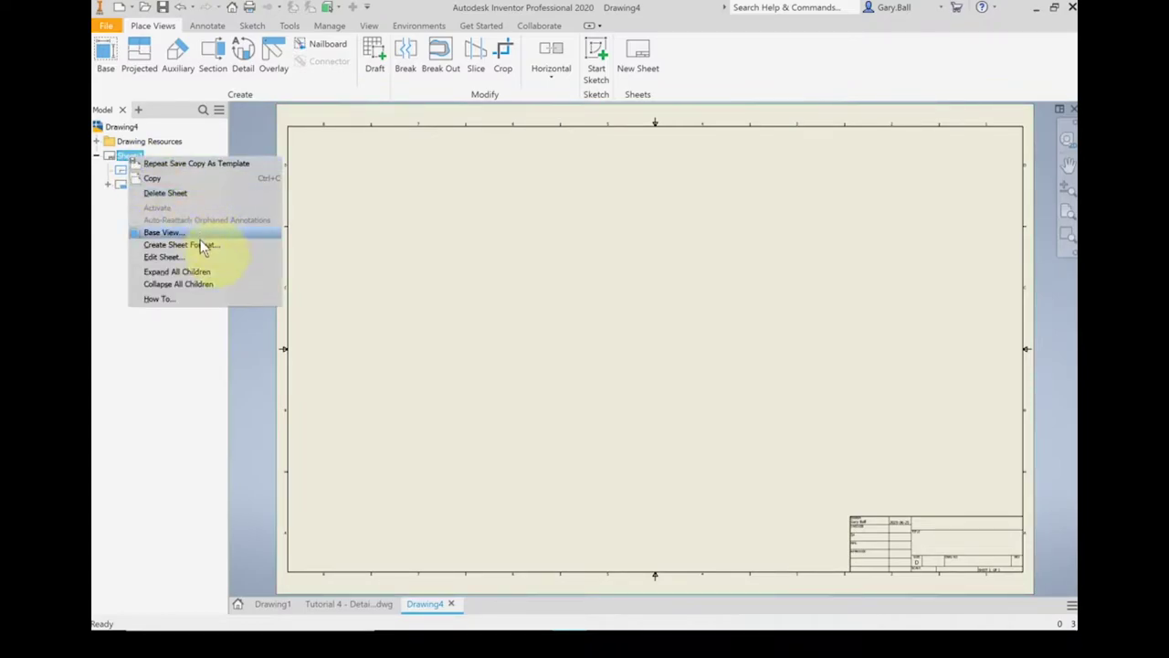
{"action": "left_click", "coordinate": [182, 259]}
{"action": "left_click", "coordinate": [307, 201]}
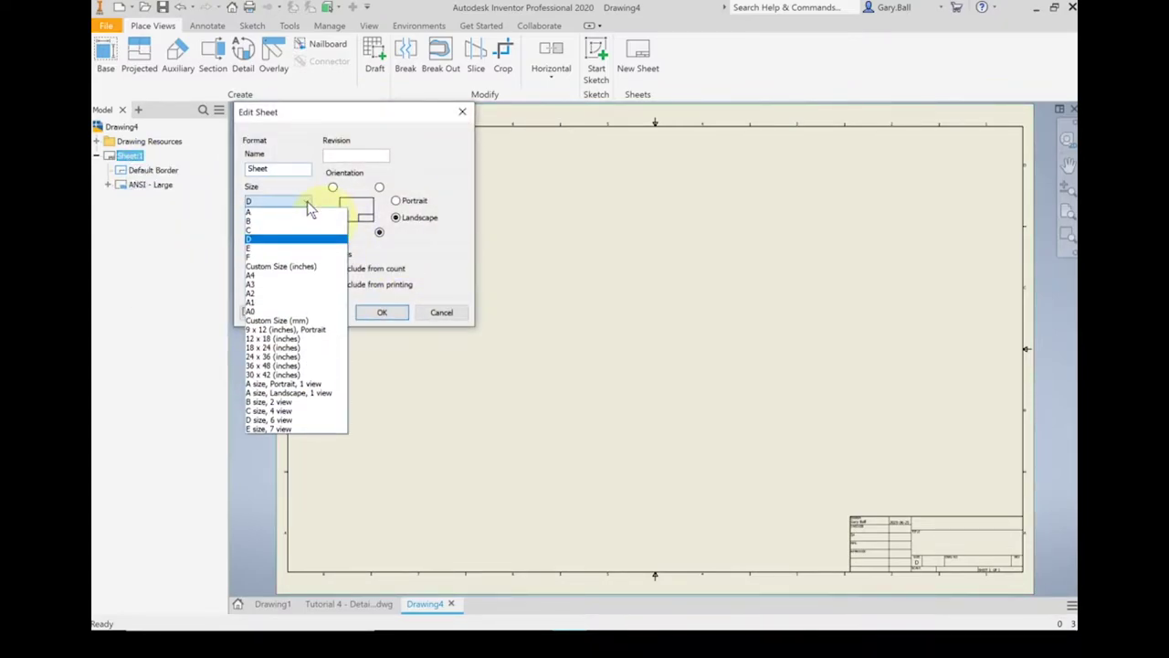
{"action": "left_click", "coordinate": [273, 213]}
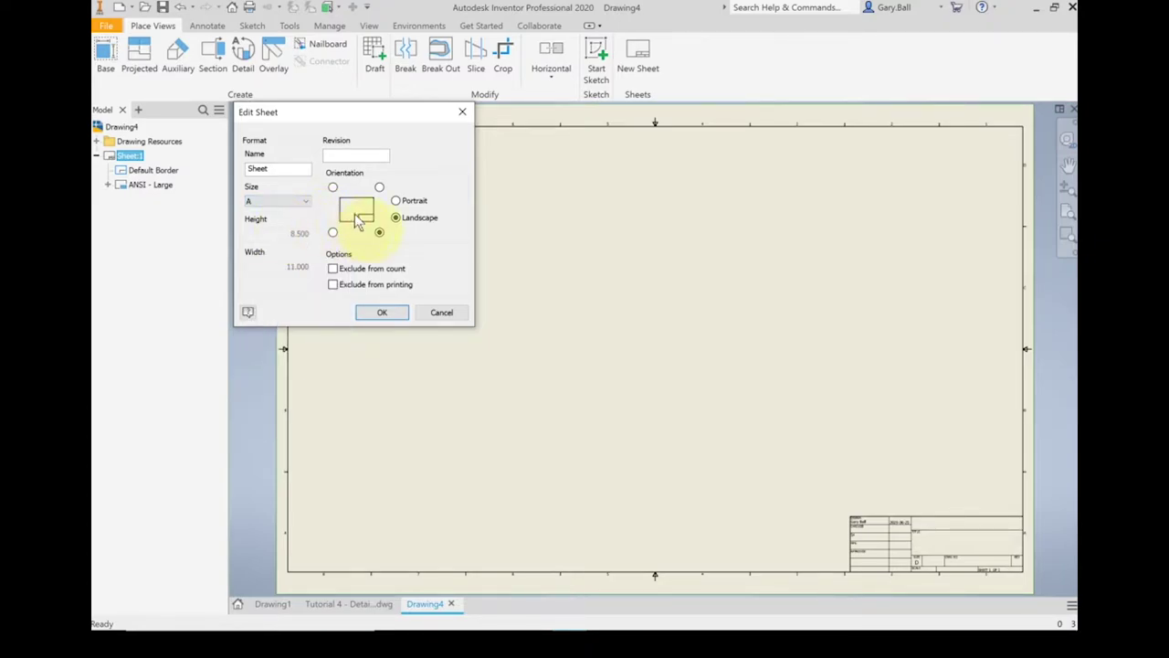
{"action": "left_click", "coordinate": [394, 311]}
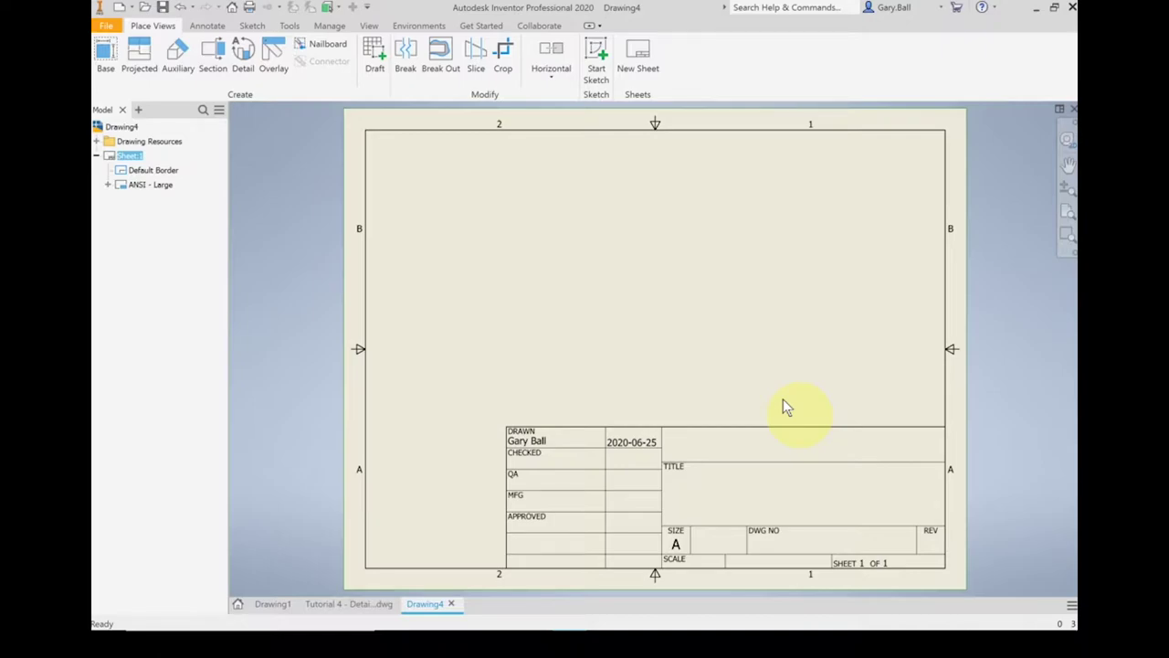
Step: Delete the ANSI - Large title block from the sheet and start defining a new title block in the drawing resources
{"action": "right_click", "coordinate": [126, 191]}
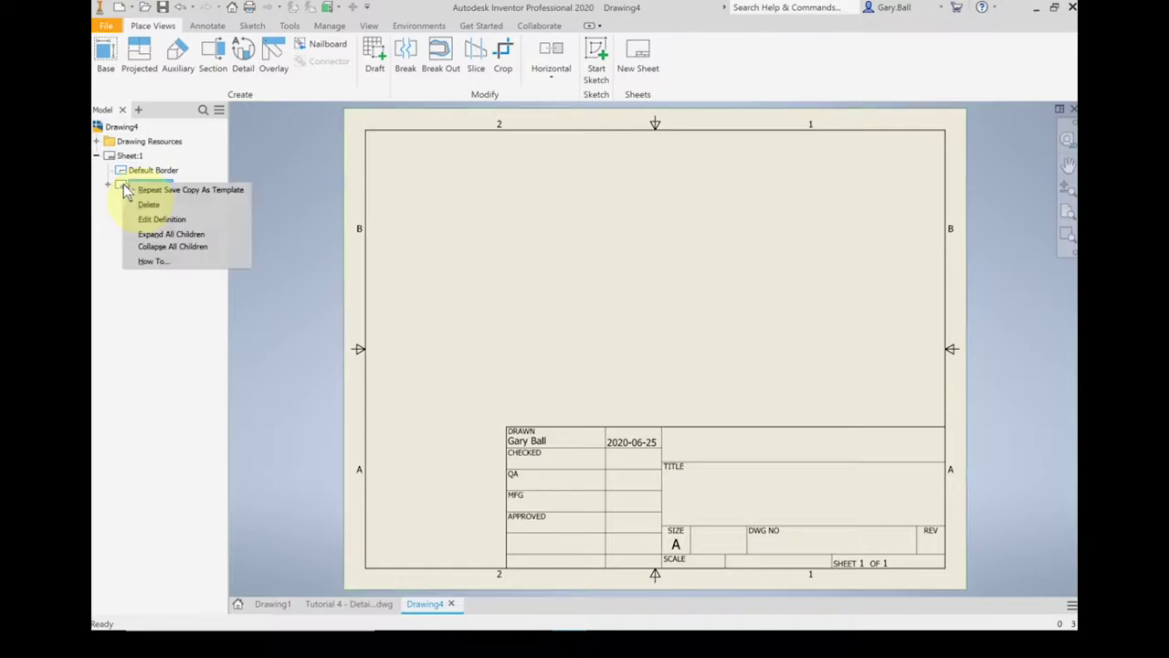
{"action": "left_click", "coordinate": [149, 205]}
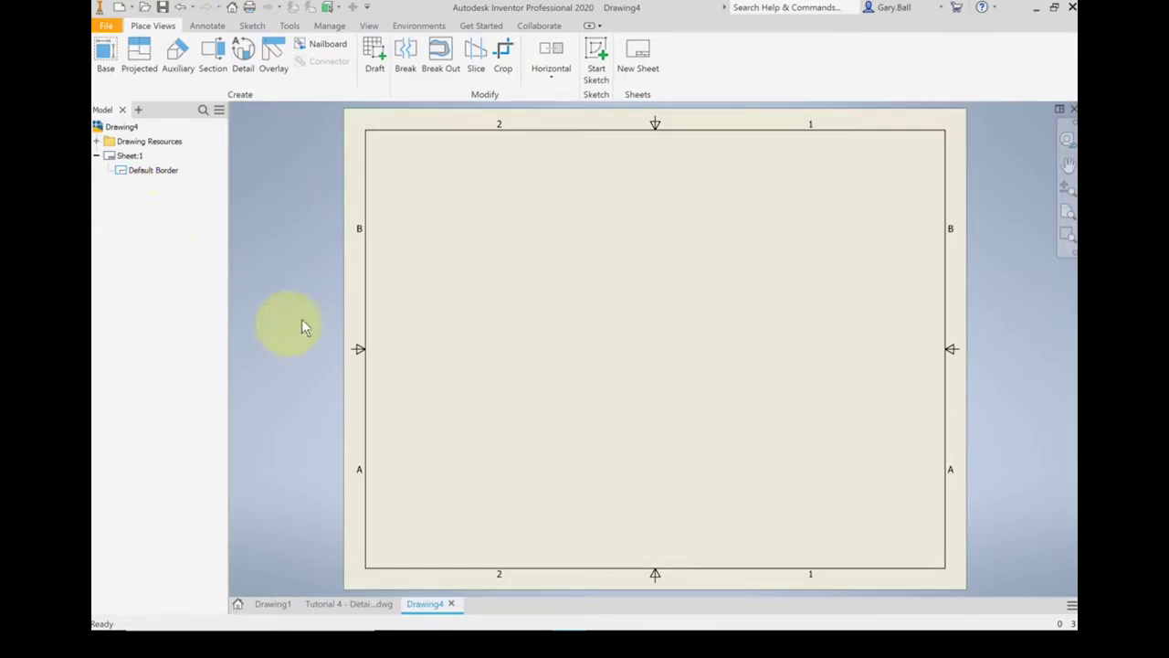
{"action": "left_click", "coordinate": [98, 143]}
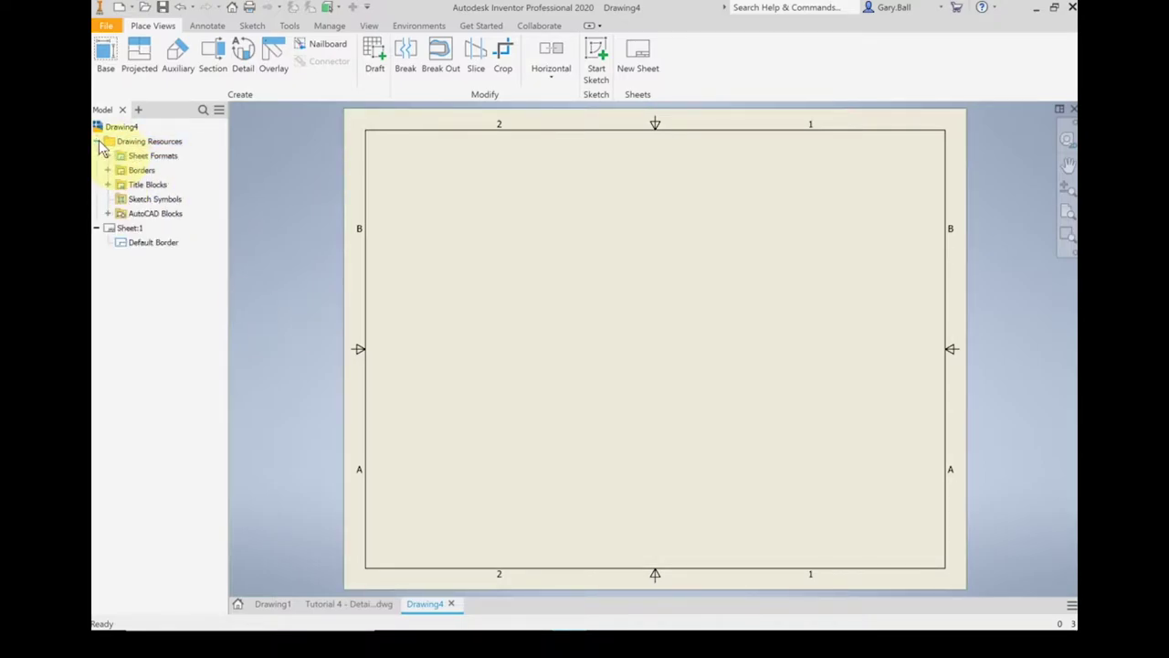
{"action": "left_click", "coordinate": [108, 185]}
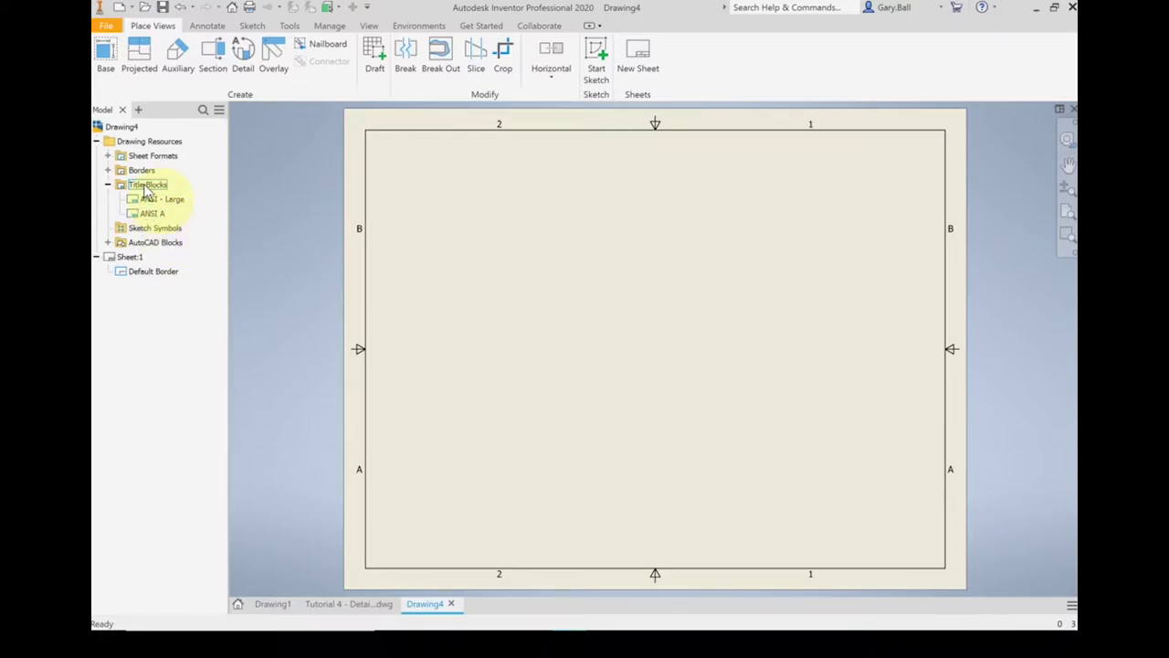
{"action": "right_click", "coordinate": [146, 190]}
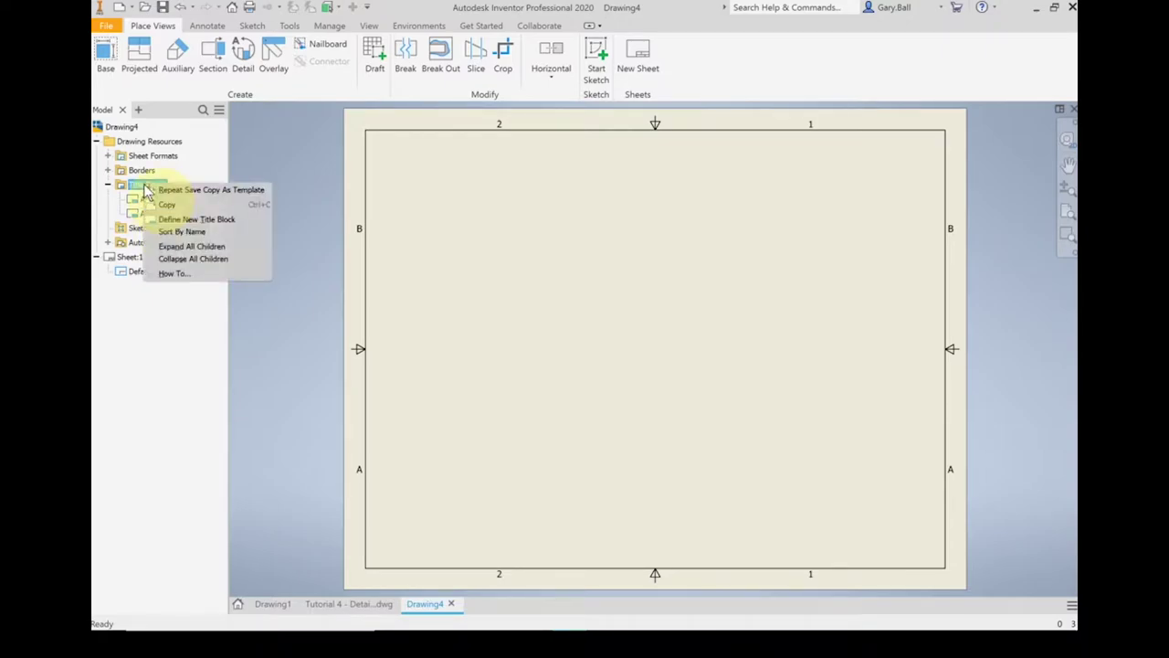
{"action": "left_click", "coordinate": [190, 221]}
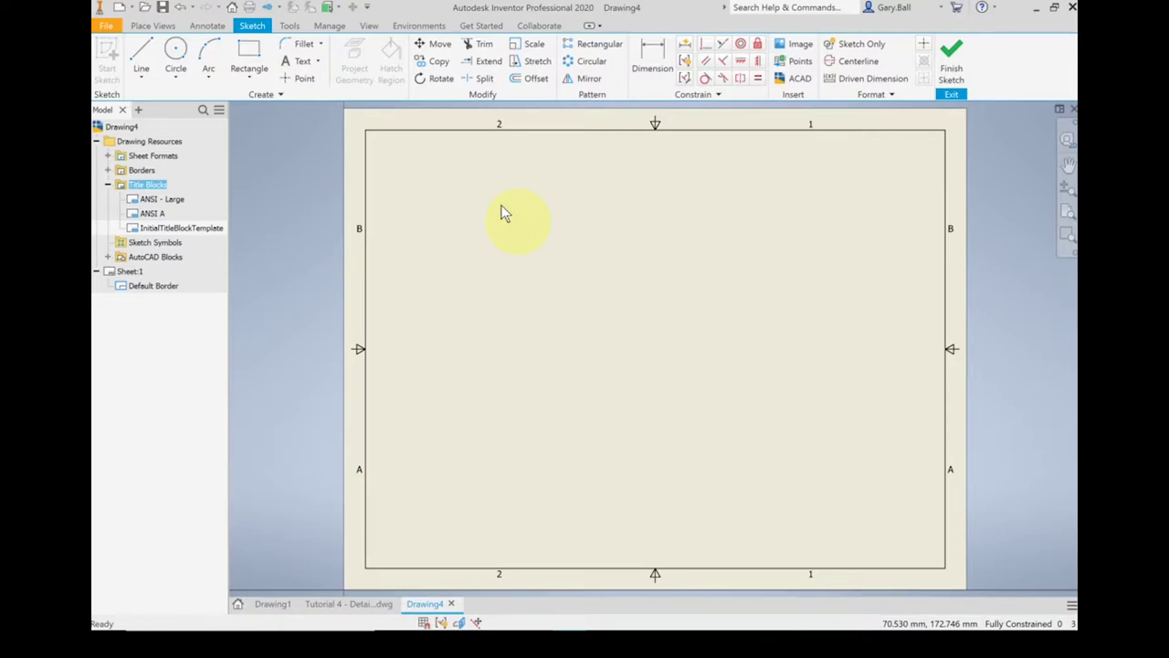
Step: Draw a two-point rectangle 260 mm wide and 20 mm high across the sheet as the title block outline
{"action": "left_click", "coordinate": [249, 56]}
{"action": "left_click", "coordinate": [370, 246]}
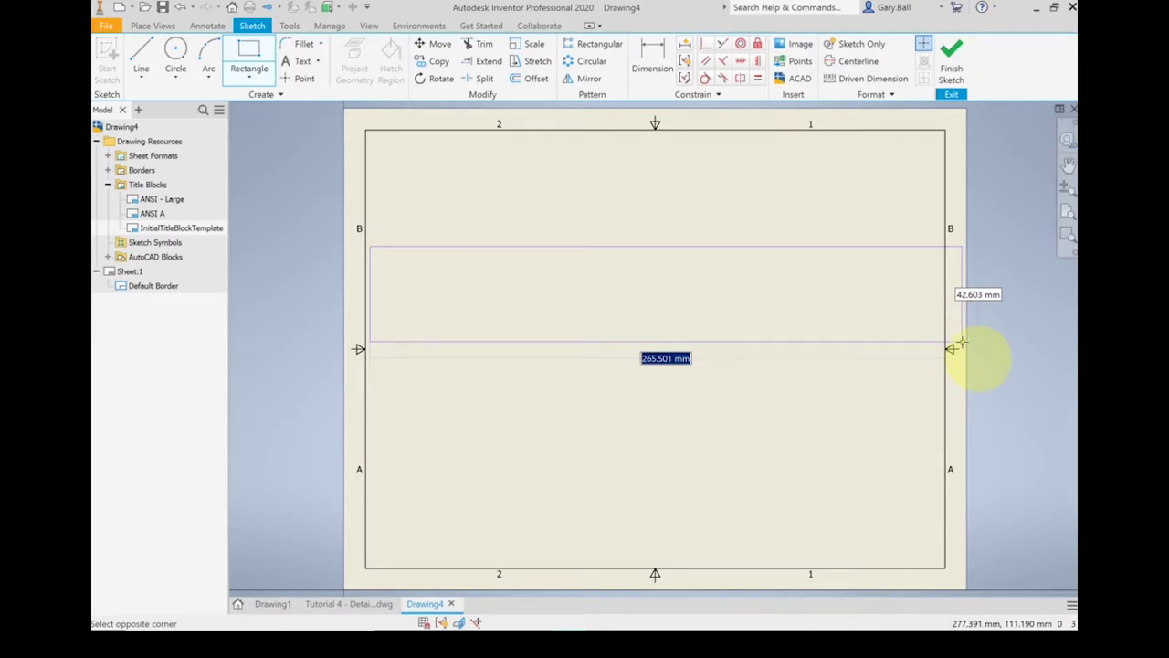
{"action": "type", "text": "260"}
{"action": "key", "text": "Tab"}
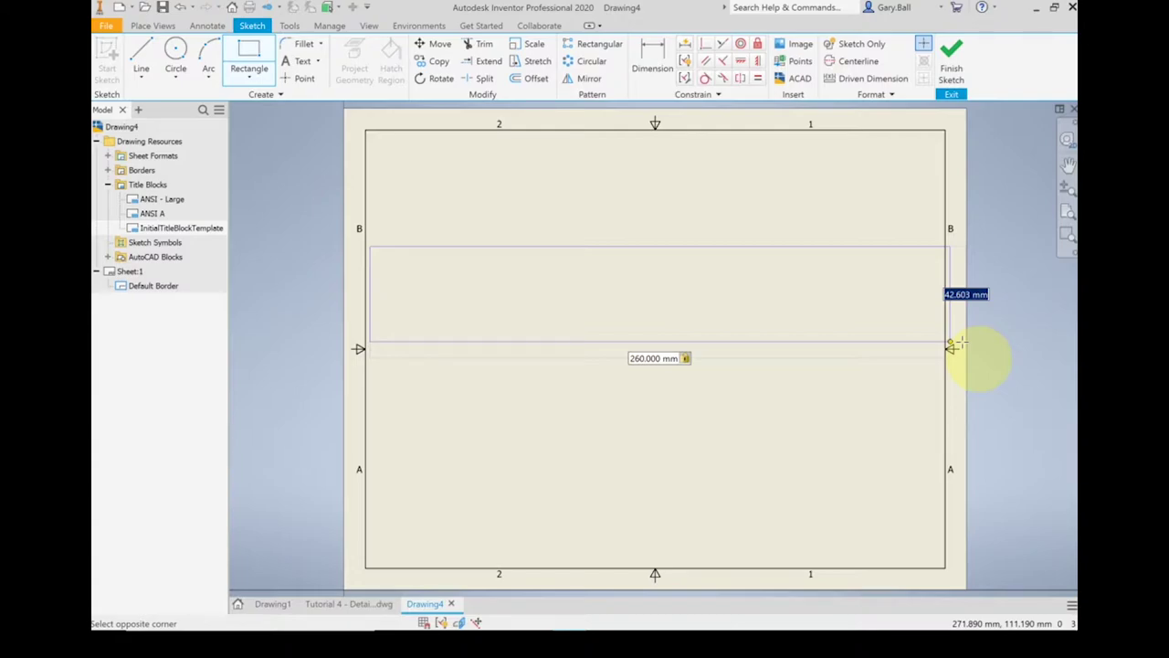
{"action": "type", "text": "20"}
{"action": "key", "text": "Return"}
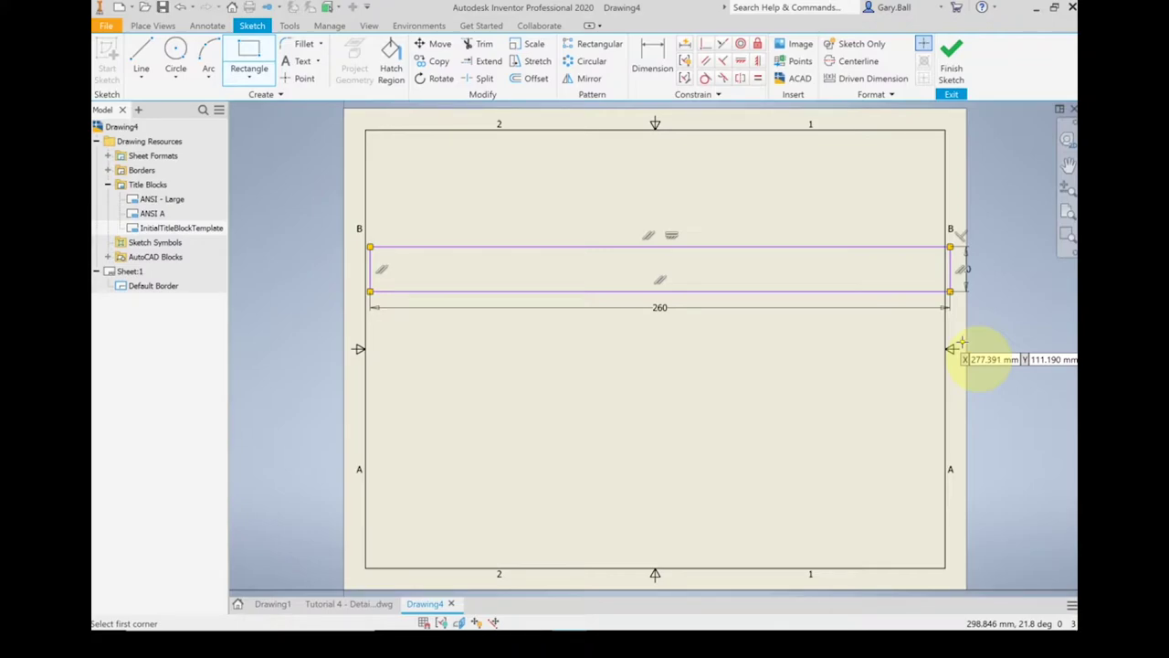
Step: Draw four vertical lines from the rectangle's upper edge to its lower edge, dividing it into five cells
{"action": "left_click", "coordinate": [142, 53]}
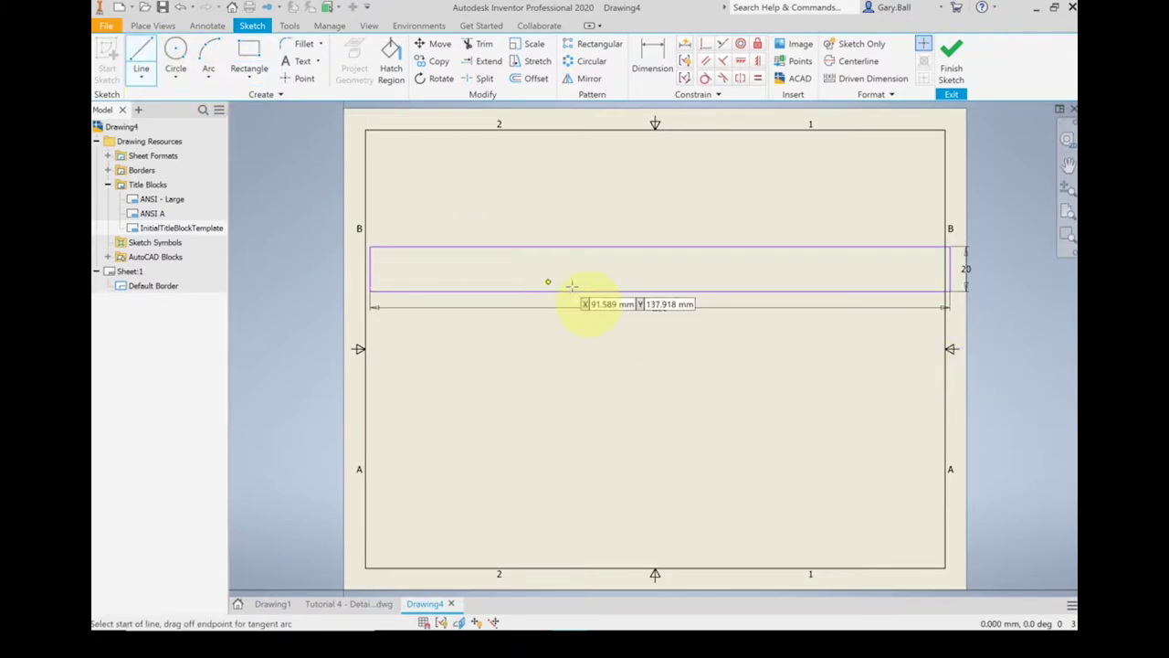
{"action": "left_click", "coordinate": [505, 248]}
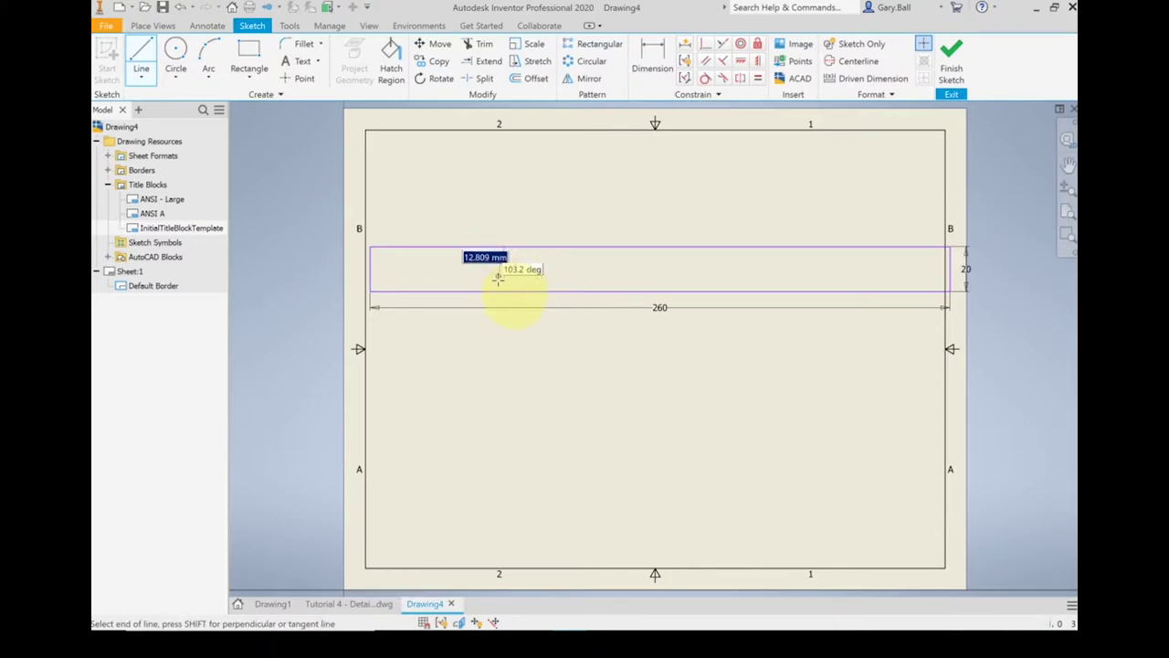
{"action": "double_click", "coordinate": [504, 292]}
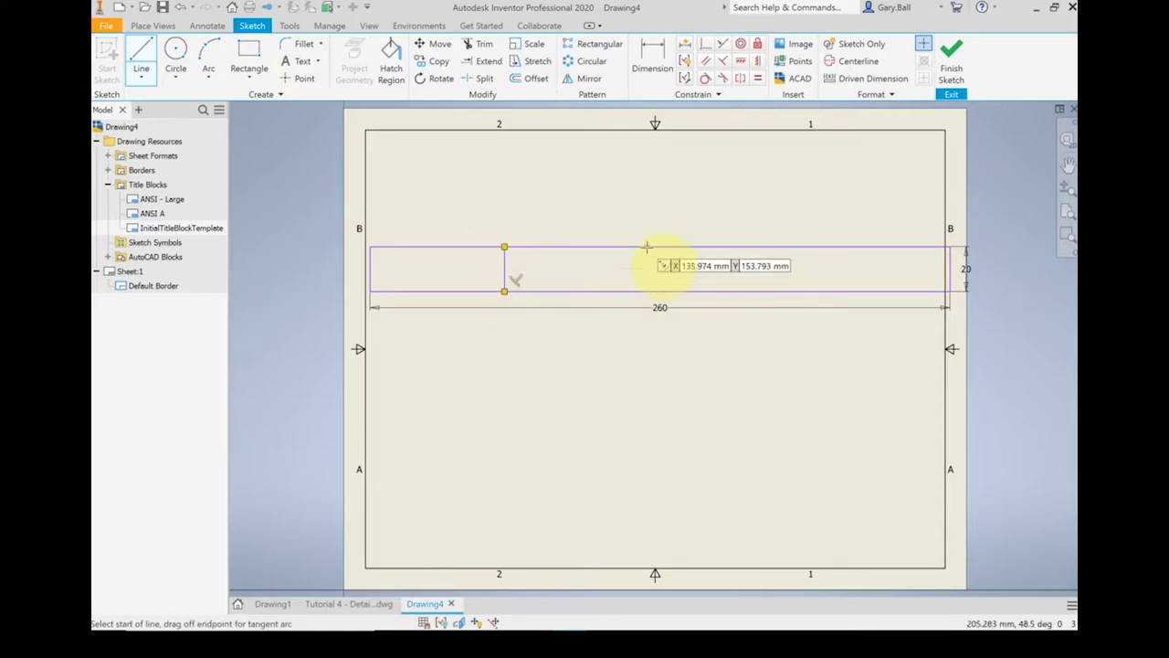
{"action": "left_click", "coordinate": [647, 247]}
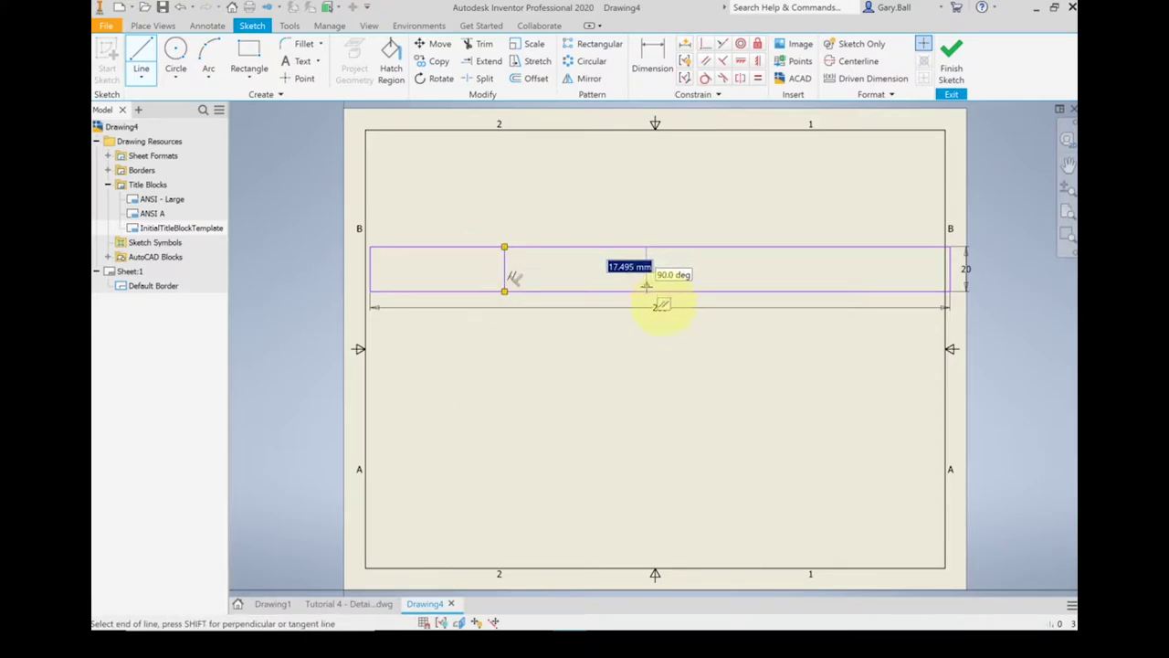
{"action": "double_click", "coordinate": [646, 292]}
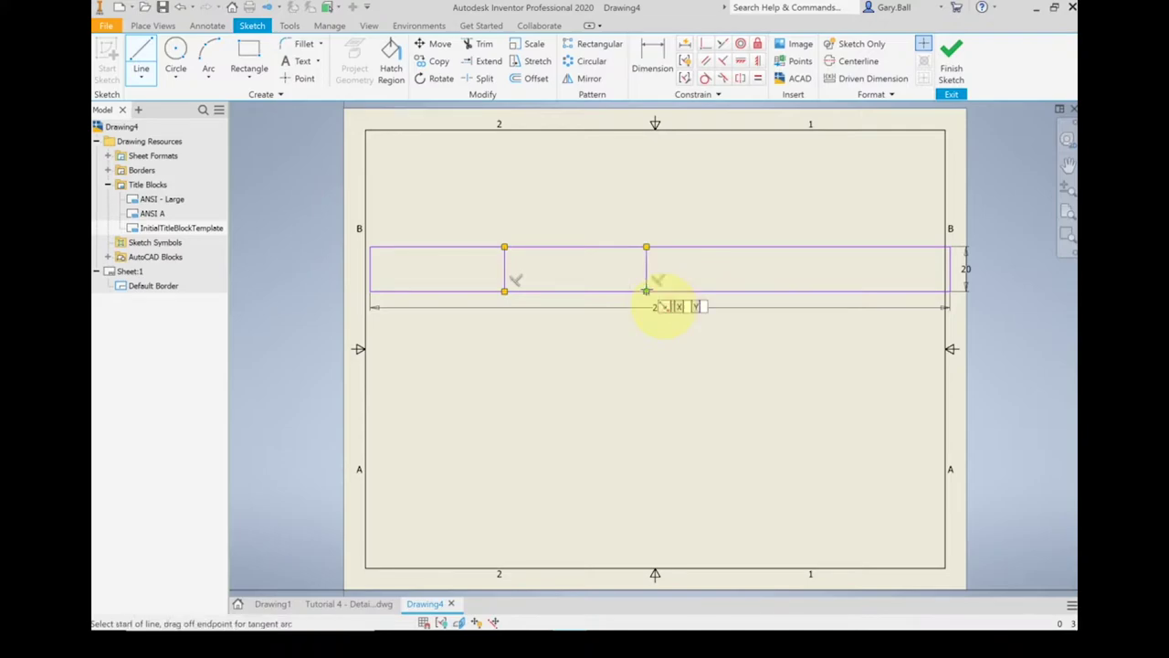
{"action": "left_click", "coordinate": [779, 247]}
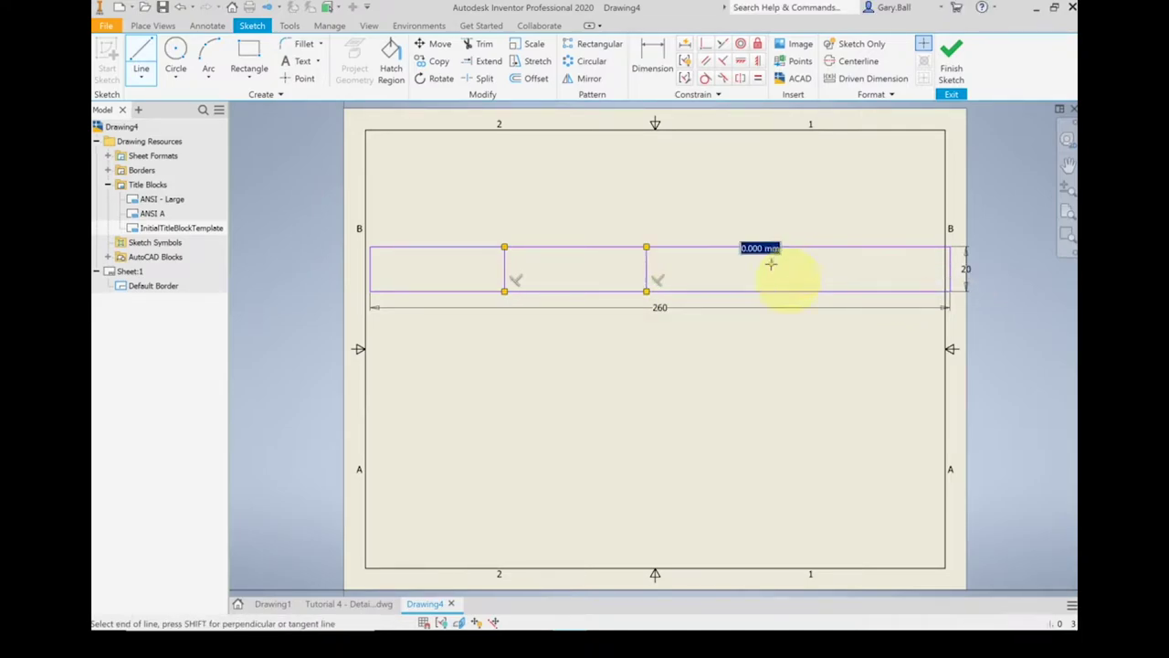
{"action": "double_click", "coordinate": [780, 292]}
{"action": "left_click", "coordinate": [878, 247]}
{"action": "double_click", "coordinate": [878, 291]}
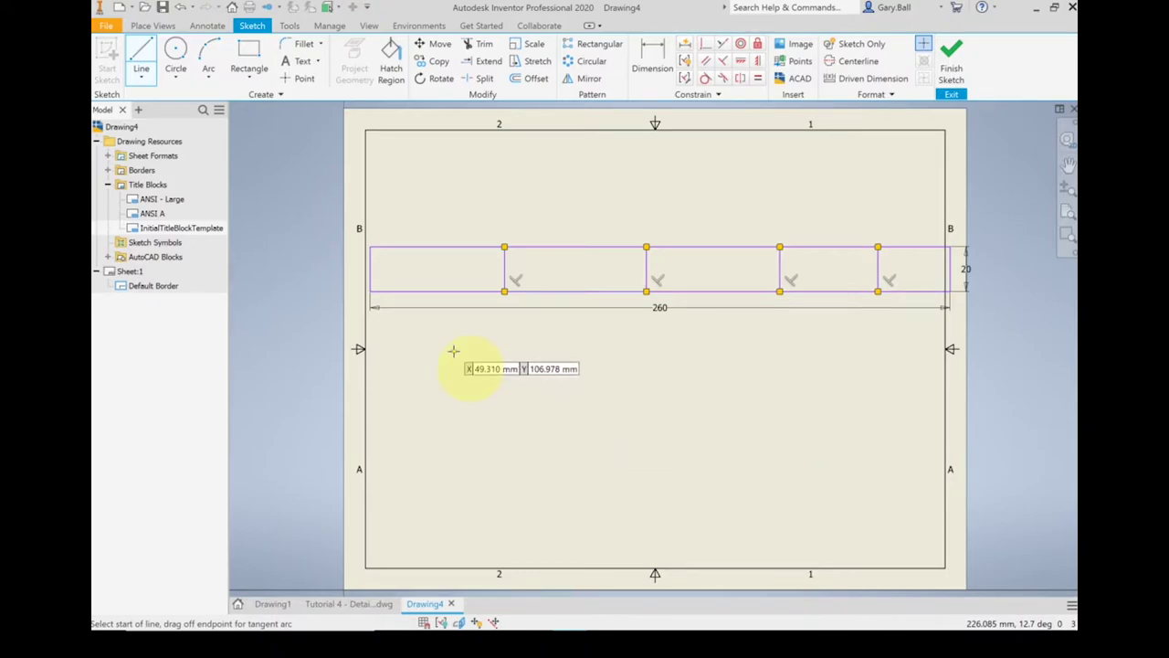
Step: Dimension the rightmost cell of the title block to a width of 35 mm
{"action": "key", "text": "d"}
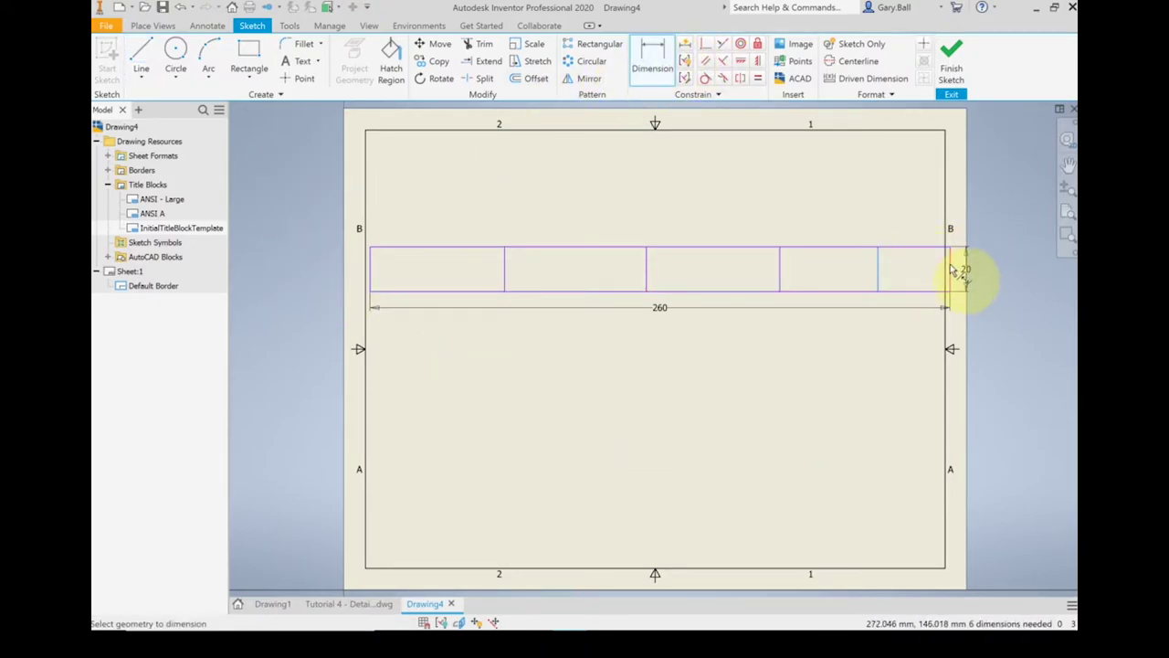
{"action": "left_click", "coordinate": [941, 246]}
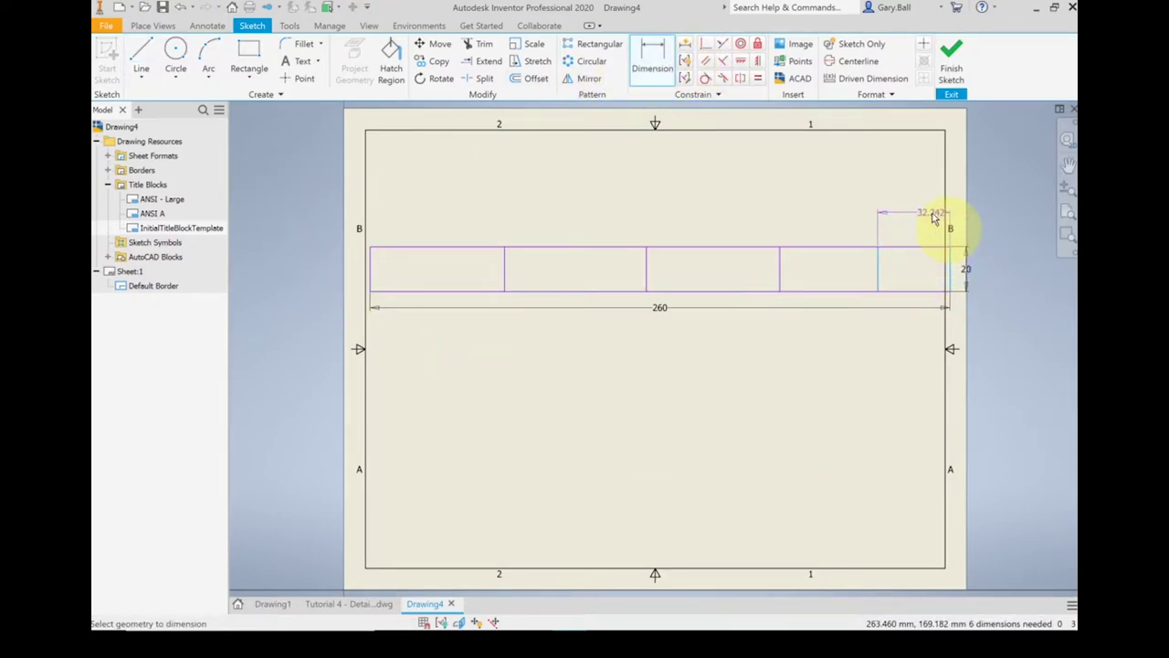
{"action": "left_click", "coordinate": [934, 212]}
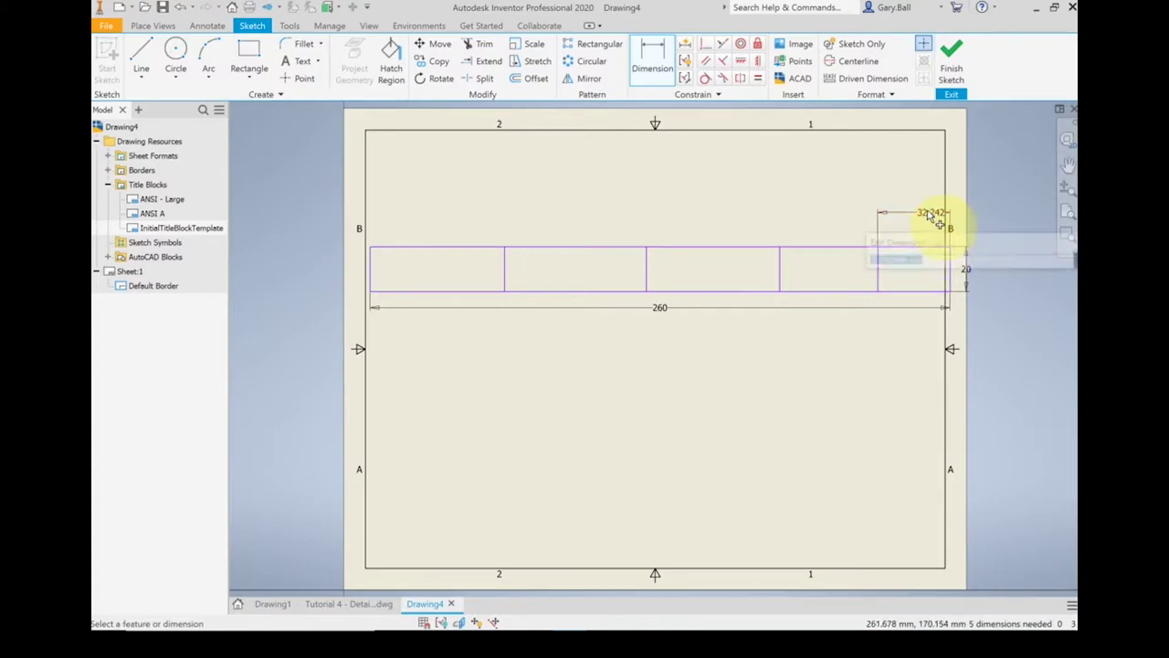
{"action": "type", "text": "35"}
{"action": "key", "text": "Return"}
Step: Dimension the second cell from the right end of the title block to a width of 15 mm
{"action": "left_click", "coordinate": [872, 274]}
{"action": "left_click", "coordinate": [782, 272]}
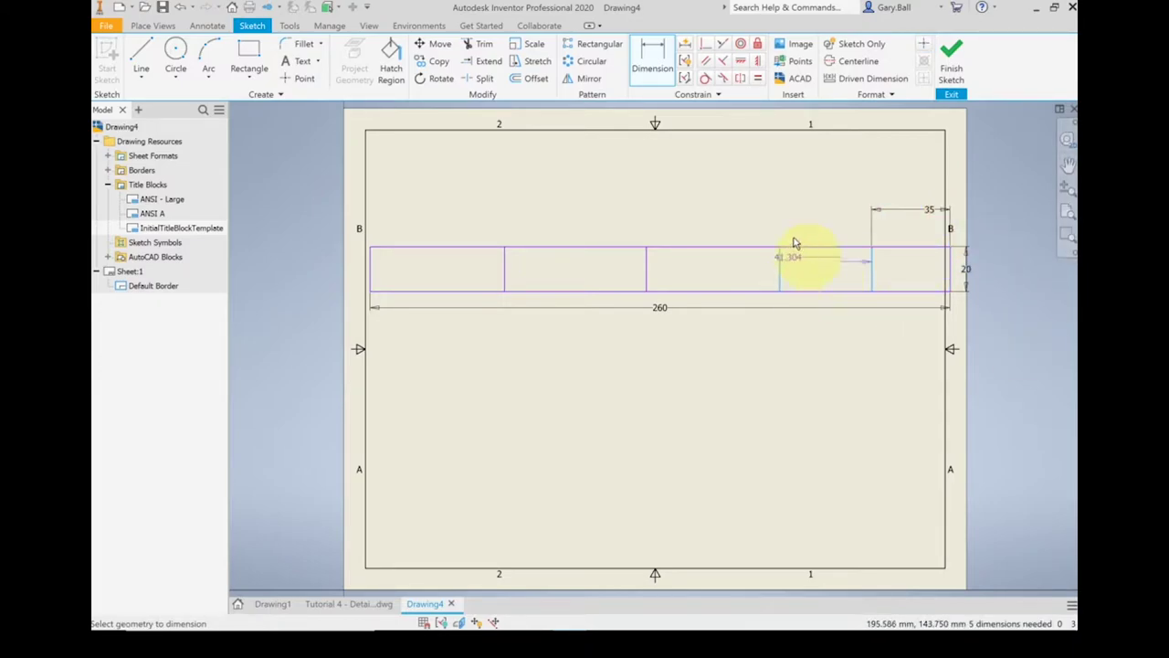
{"action": "left_click", "coordinate": [809, 213]}
{"action": "type", "text": "15"}
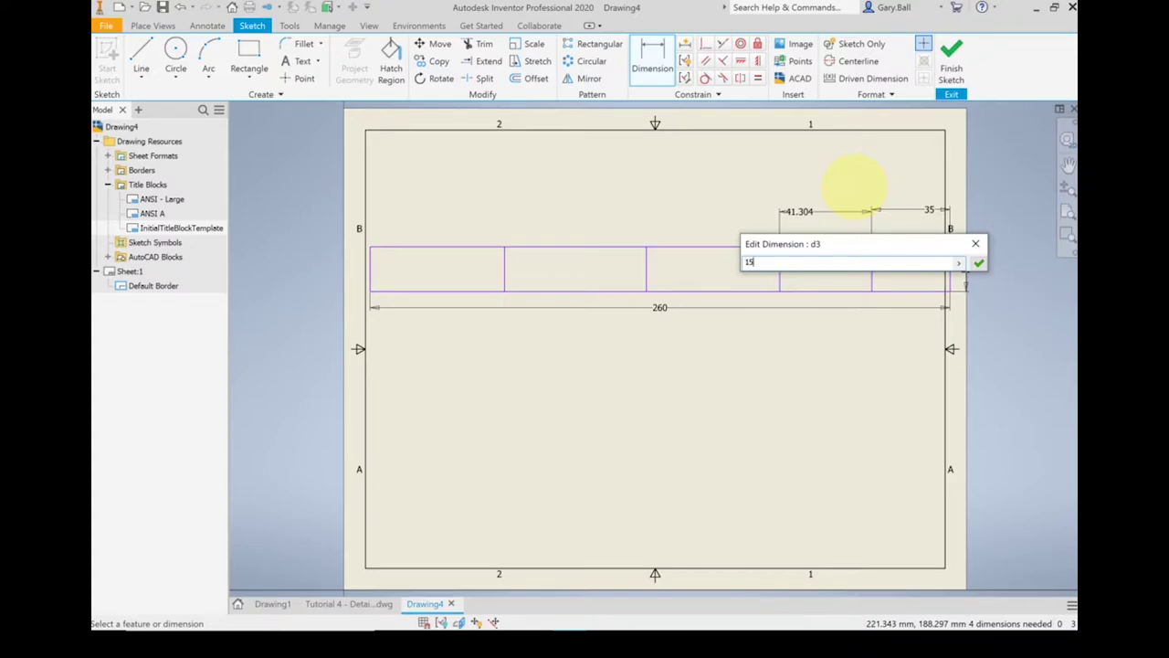
{"action": "key", "text": "Return"}
Step: Dimension the middle cell of the title block to a width of 100 mm
{"action": "left_click", "coordinate": [839, 269]}
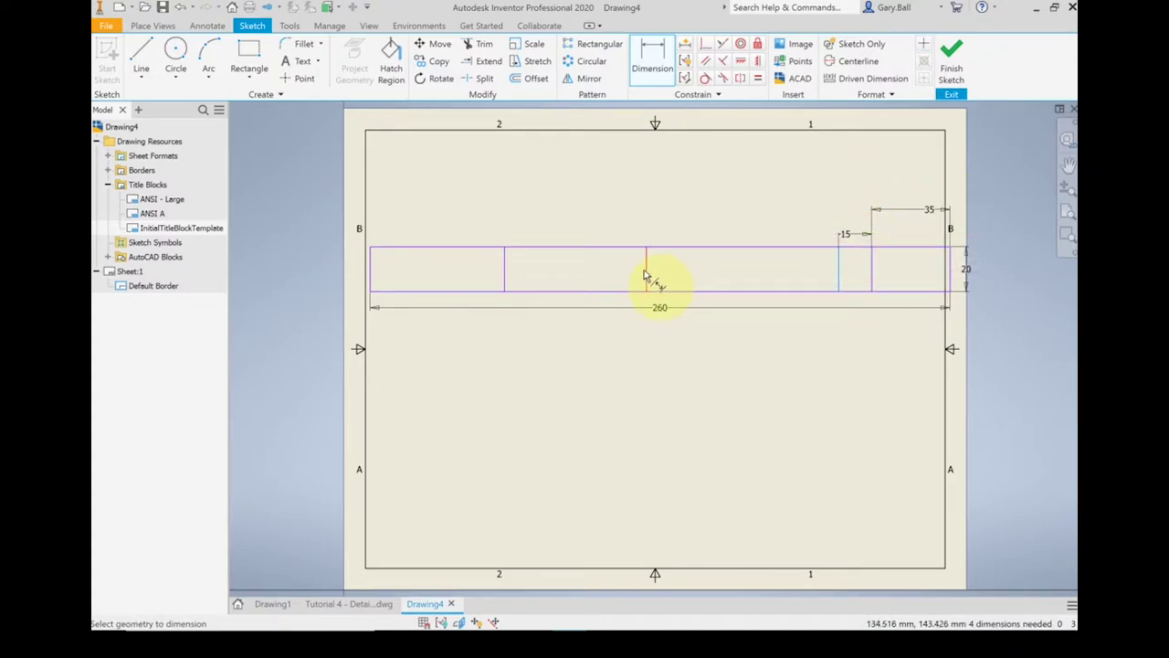
{"action": "left_click", "coordinate": [648, 271]}
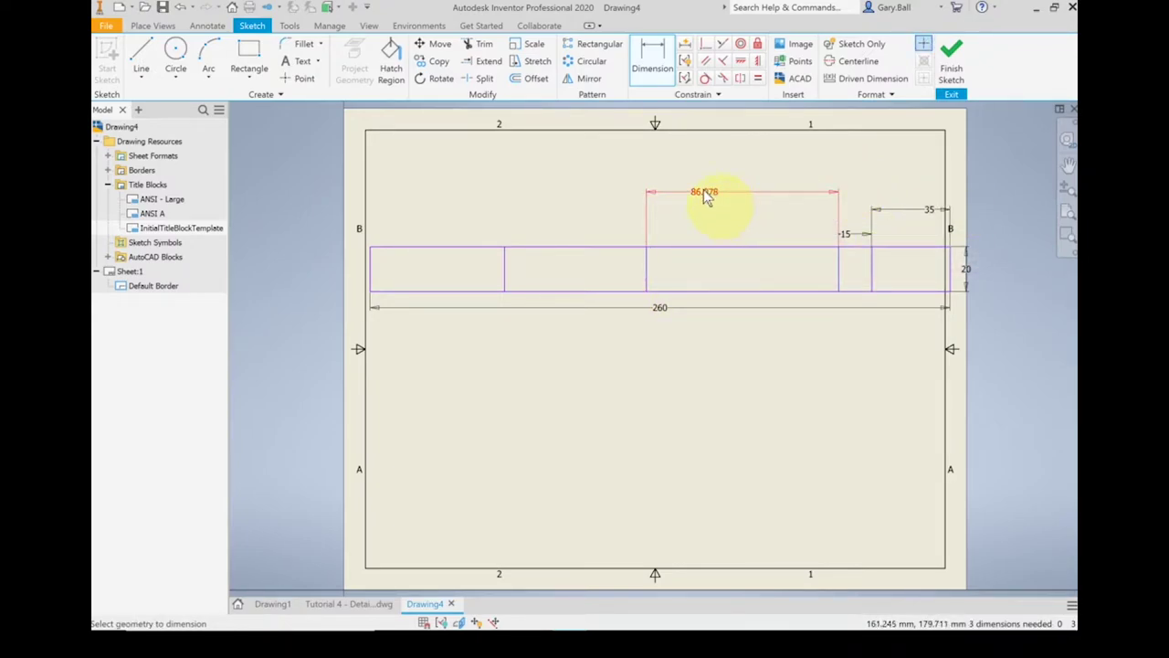
{"action": "left_click", "coordinate": [705, 193]}
{"action": "type", "text": "100"}
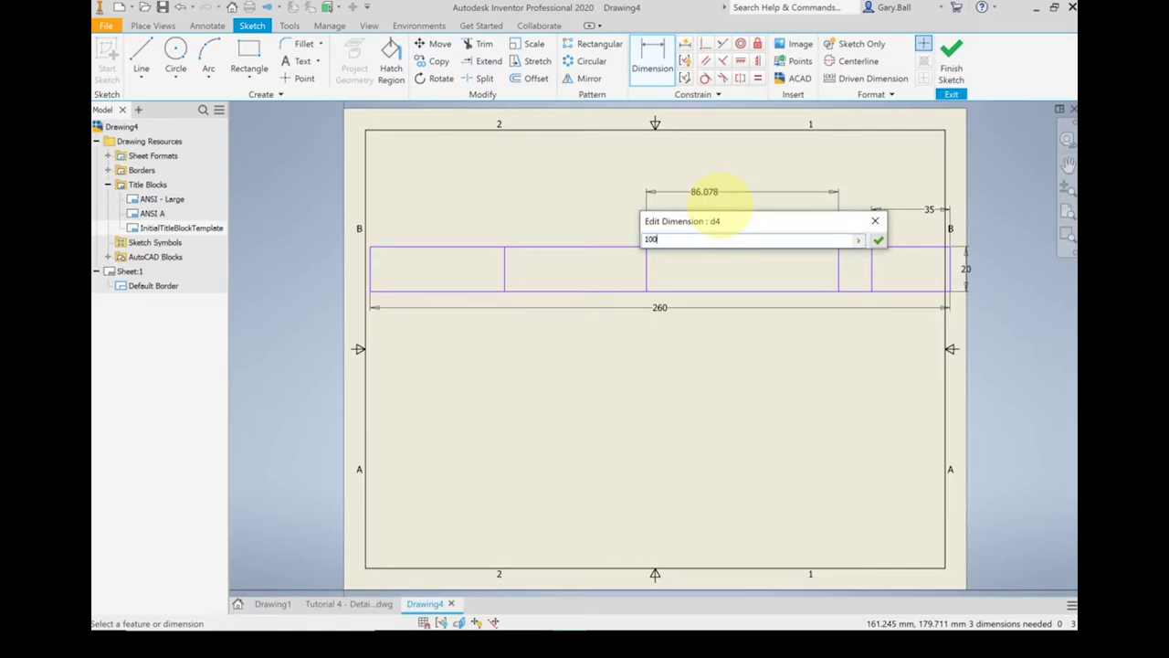
{"action": "key", "text": "Return"}
Step: Dimension the second cell from the left end of the title block to a width of 50 mm
{"action": "left_click", "coordinate": [617, 274]}
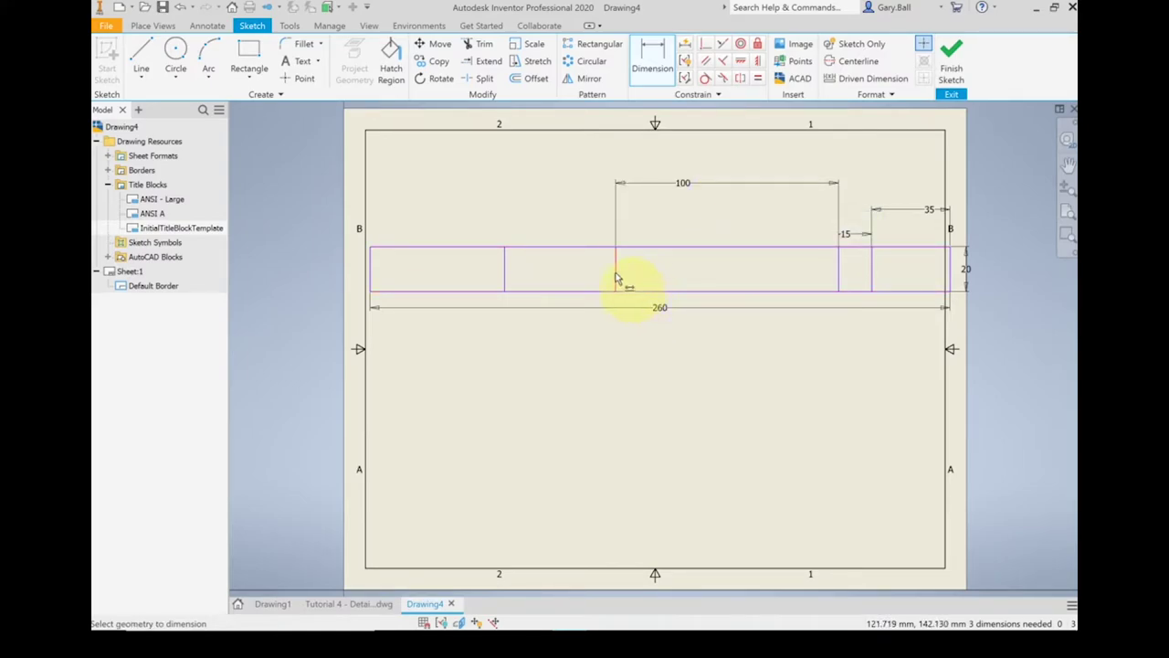
{"action": "left_click", "coordinate": [507, 274]}
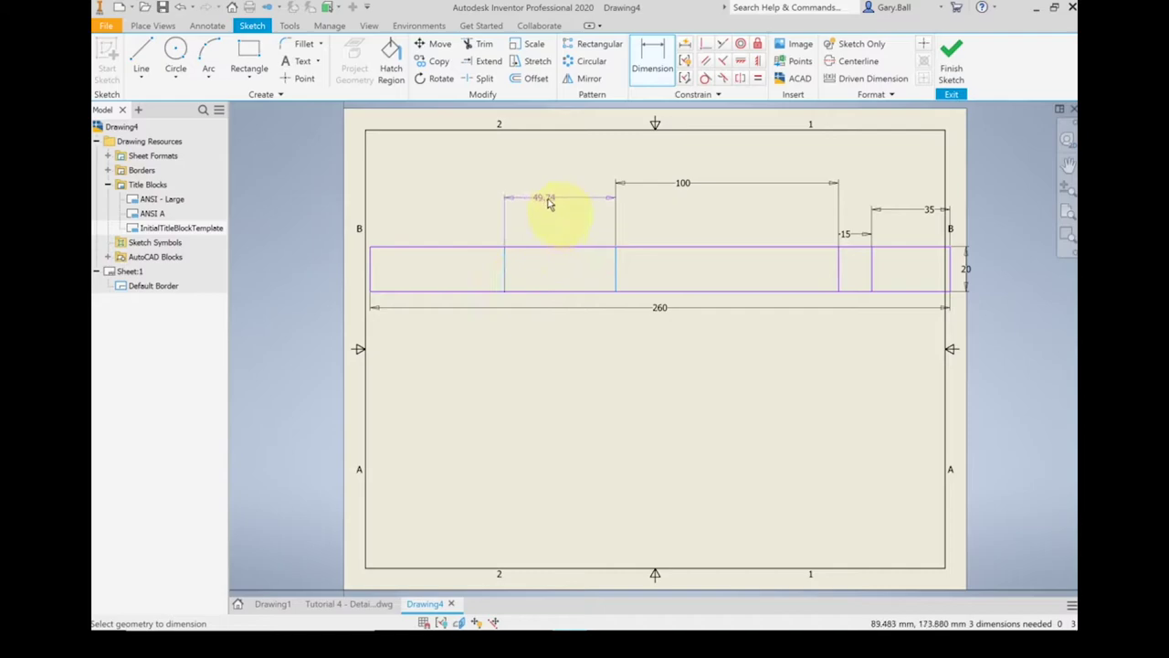
{"action": "left_click", "coordinate": [549, 203]}
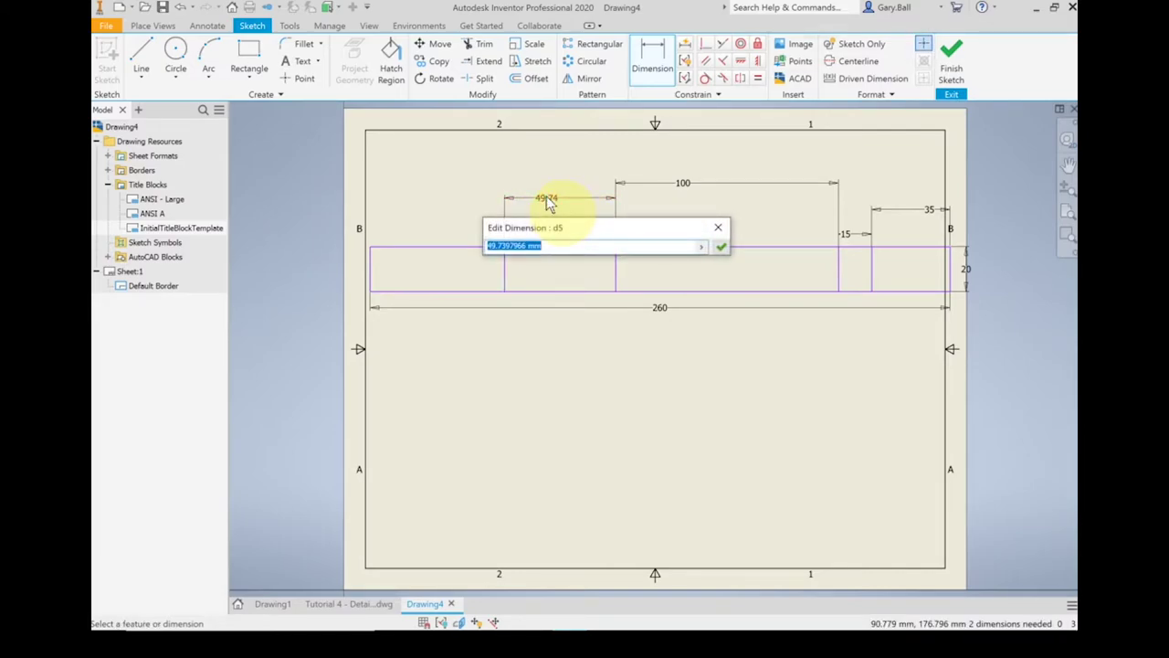
{"action": "type", "text": "50"}
{"action": "key", "text": "Return"}
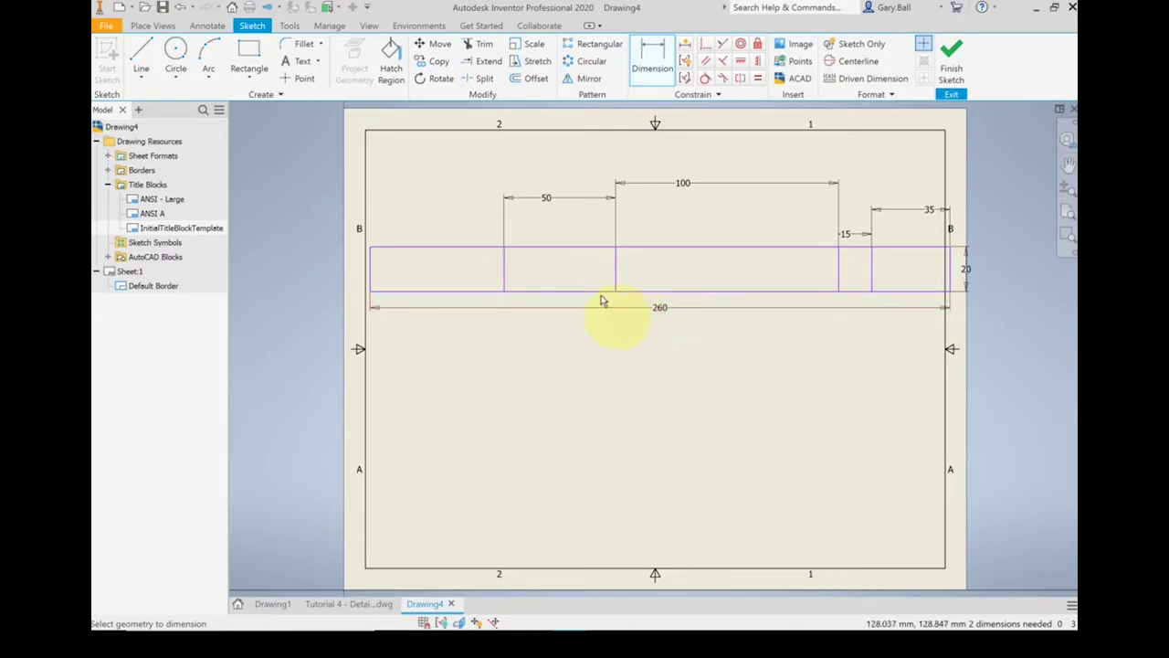
Step: Add a driven width dimension to the leftmost cell of the title block
{"action": "left_click", "coordinate": [501, 277]}
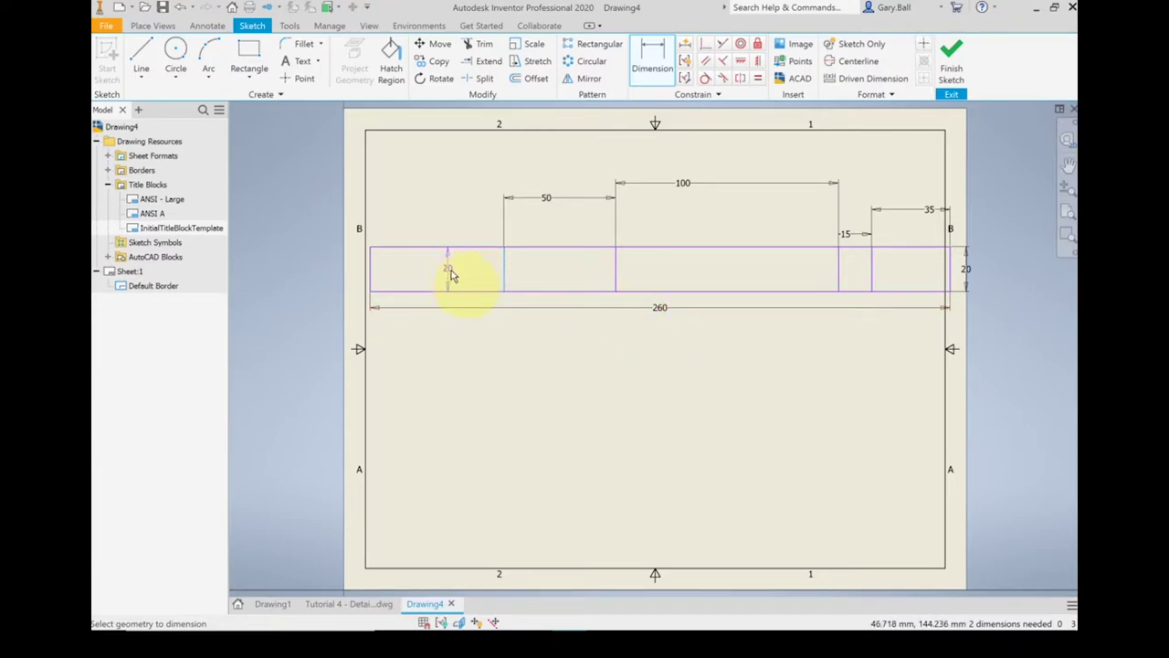
{"action": "left_click", "coordinate": [372, 264]}
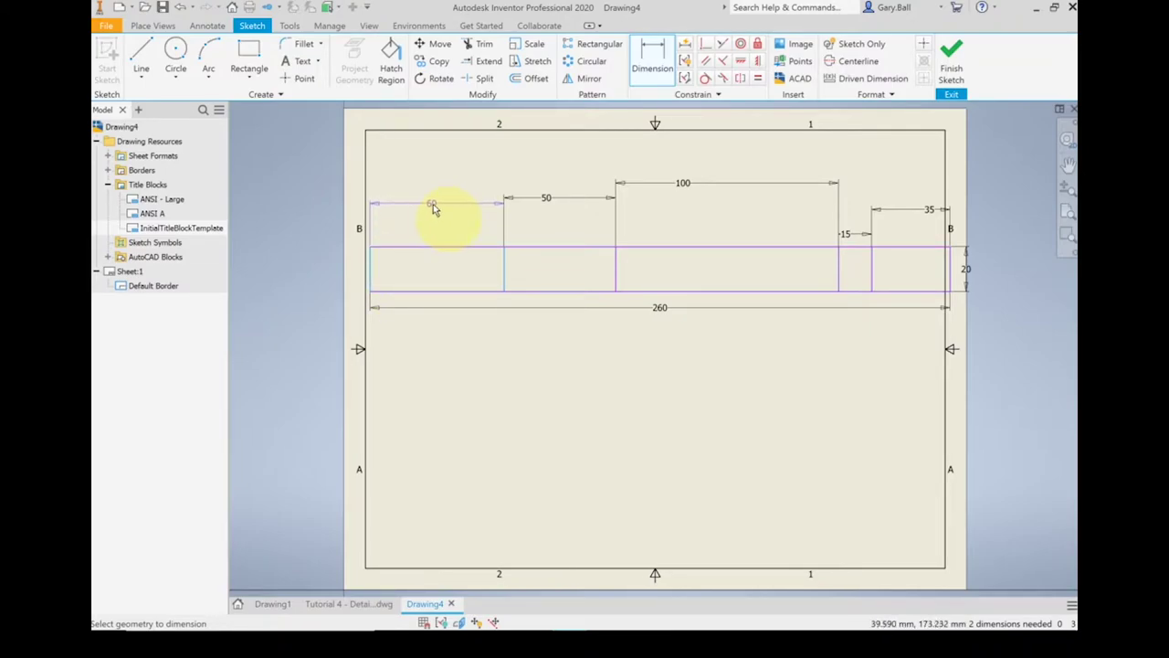
{"action": "left_click", "coordinate": [432, 210]}
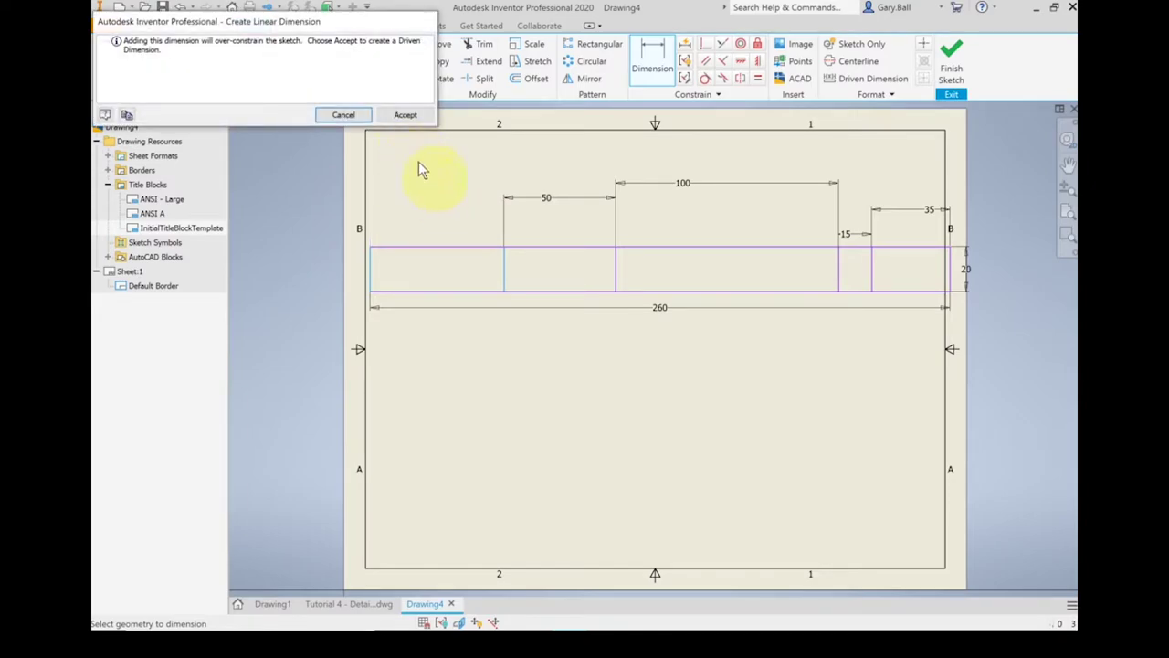
{"action": "left_click", "coordinate": [406, 115]}
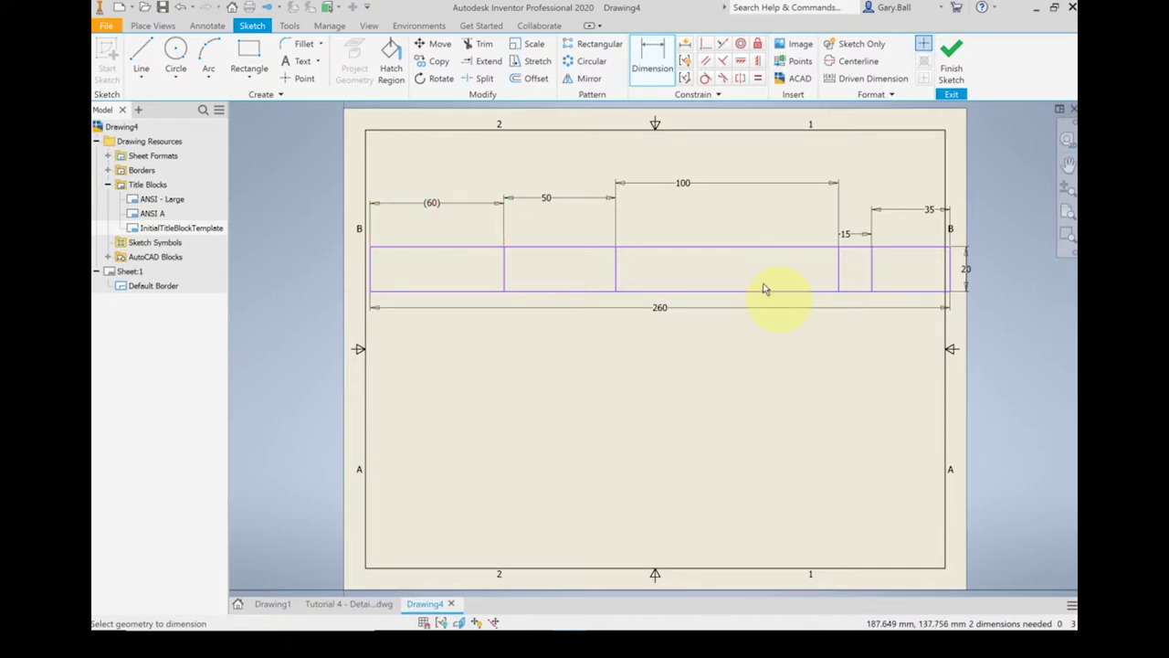
Step: Draw a horizontal line across the leftmost cell between the midpoints of its two vertical sides
{"action": "scroll", "coordinate": [372, 232], "scroll_direction": "up", "scroll_amount": 2}
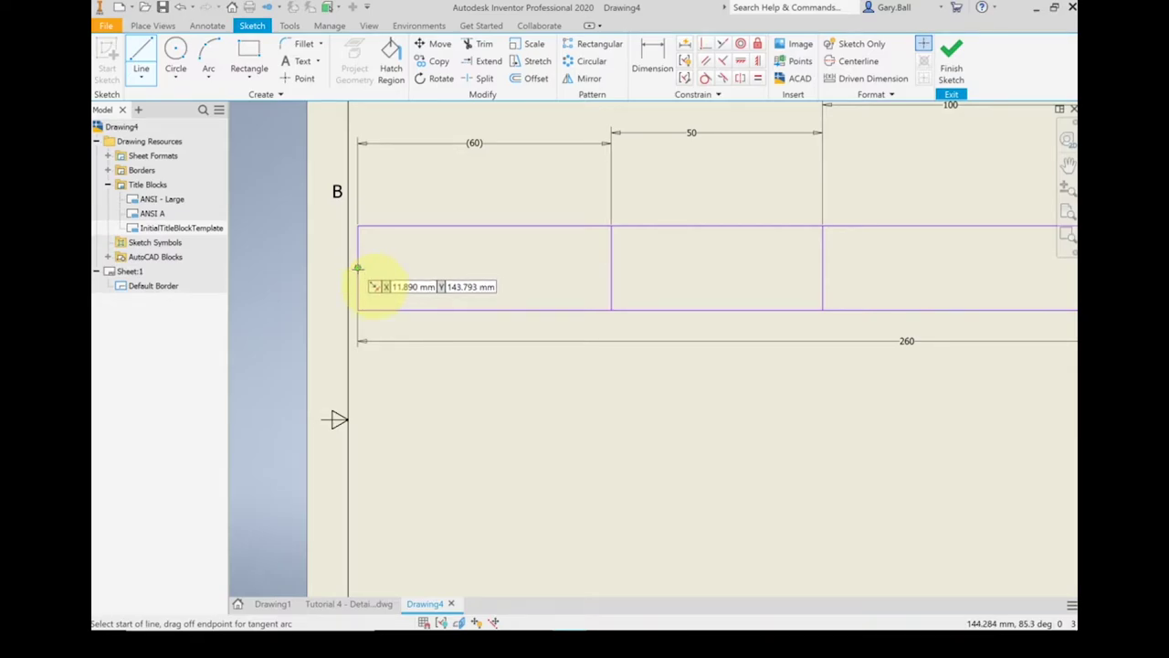
{"action": "left_click", "coordinate": [357, 268]}
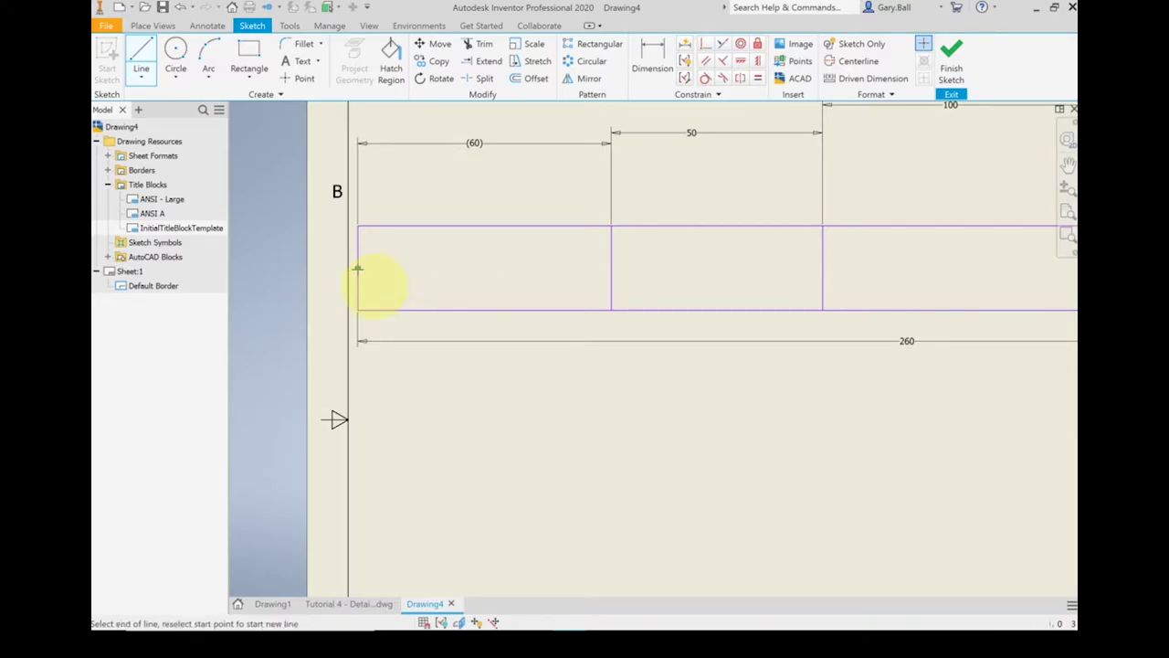
{"action": "double_click", "coordinate": [611, 268]}
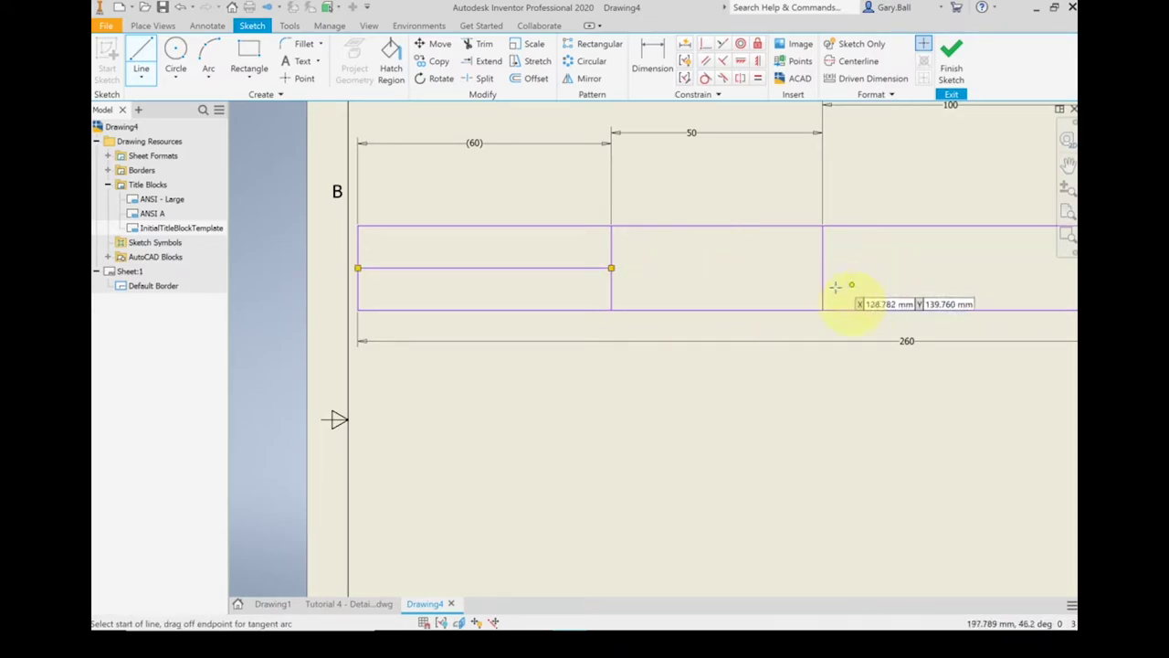
Step: Draw a horizontal line at mid-height from the left side of the 100 mm cell to the outline's right edge
{"action": "scroll", "coordinate": [816, 289], "scroll_direction": "down", "scroll_amount": 5}
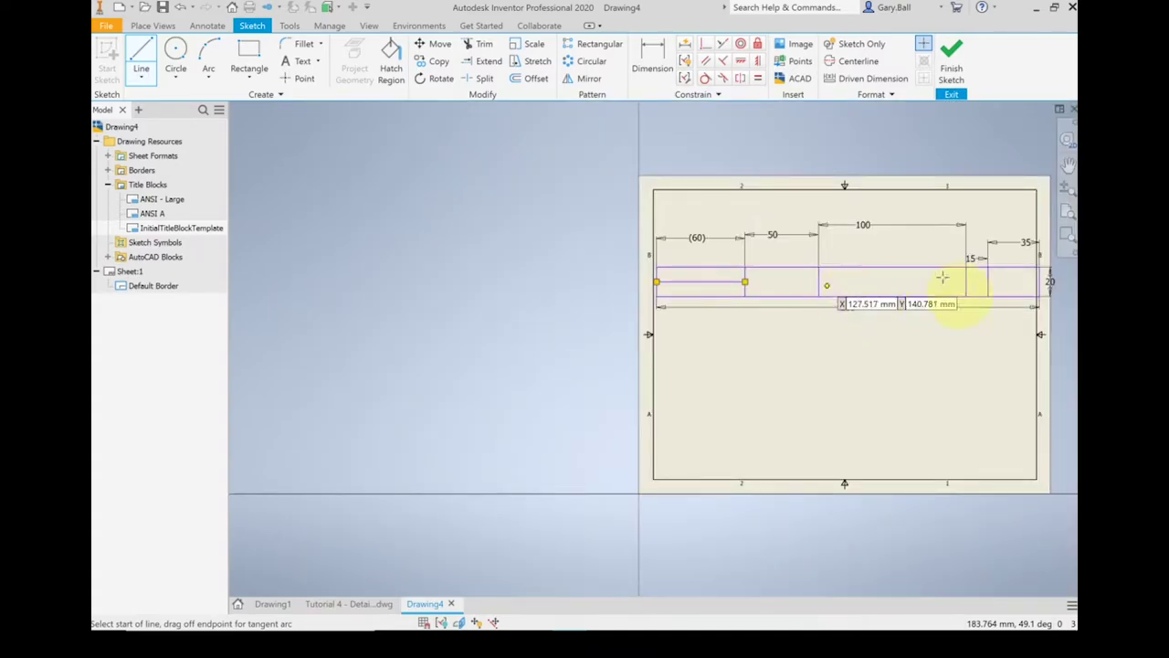
{"action": "middle_click_drag", "start_coordinate": [945, 313], "coordinate": [579, 271]}
{"action": "scroll", "coordinate": [578, 271], "scroll_direction": "up", "scroll_amount": 3}
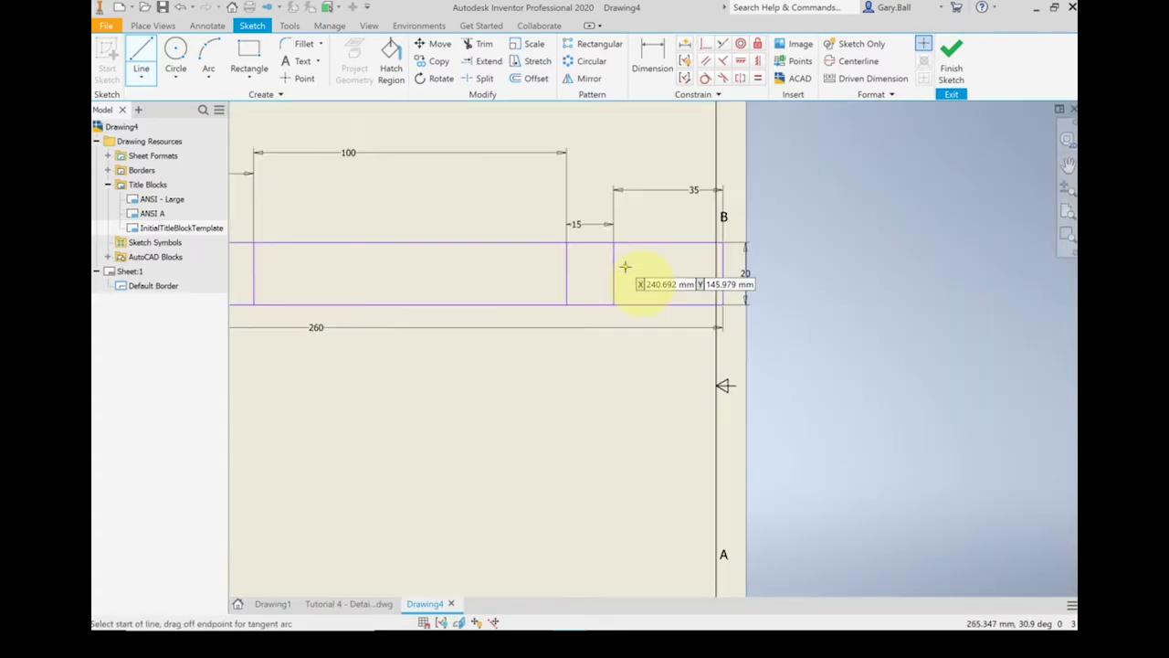
{"action": "left_click", "coordinate": [254, 273]}
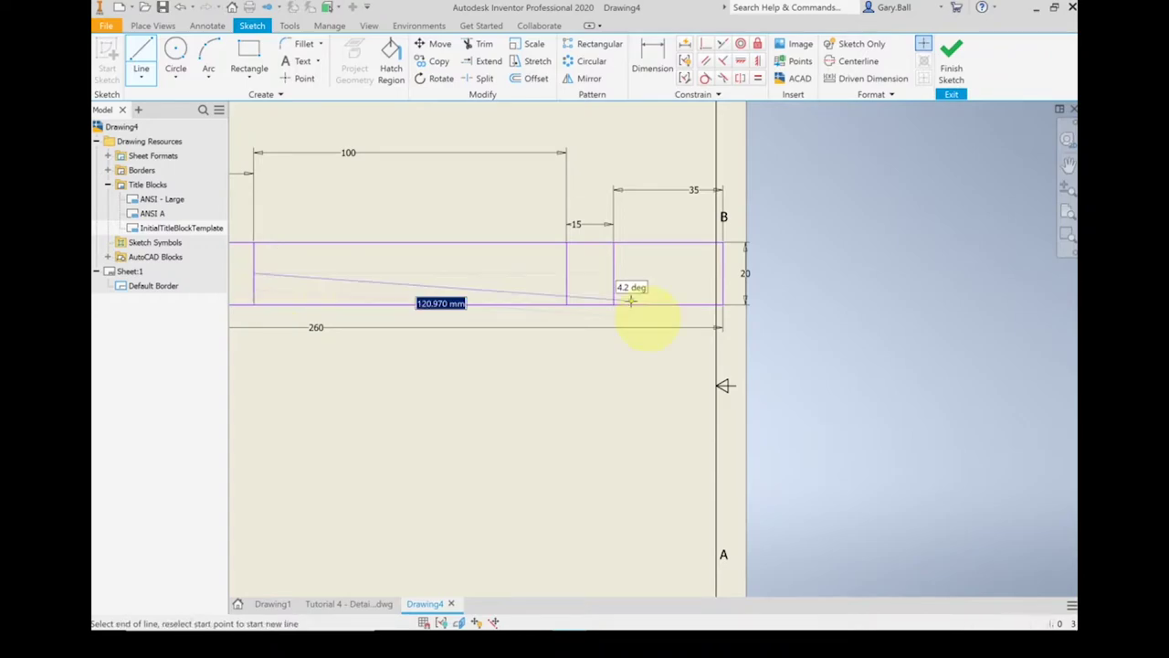
{"action": "double_click", "coordinate": [723, 273]}
{"action": "scroll", "coordinate": [722, 273], "scroll_direction": "down", "scroll_amount": 4}
{"action": "scroll", "coordinate": [520, 372], "scroll_direction": "up", "scroll_amount": 2}
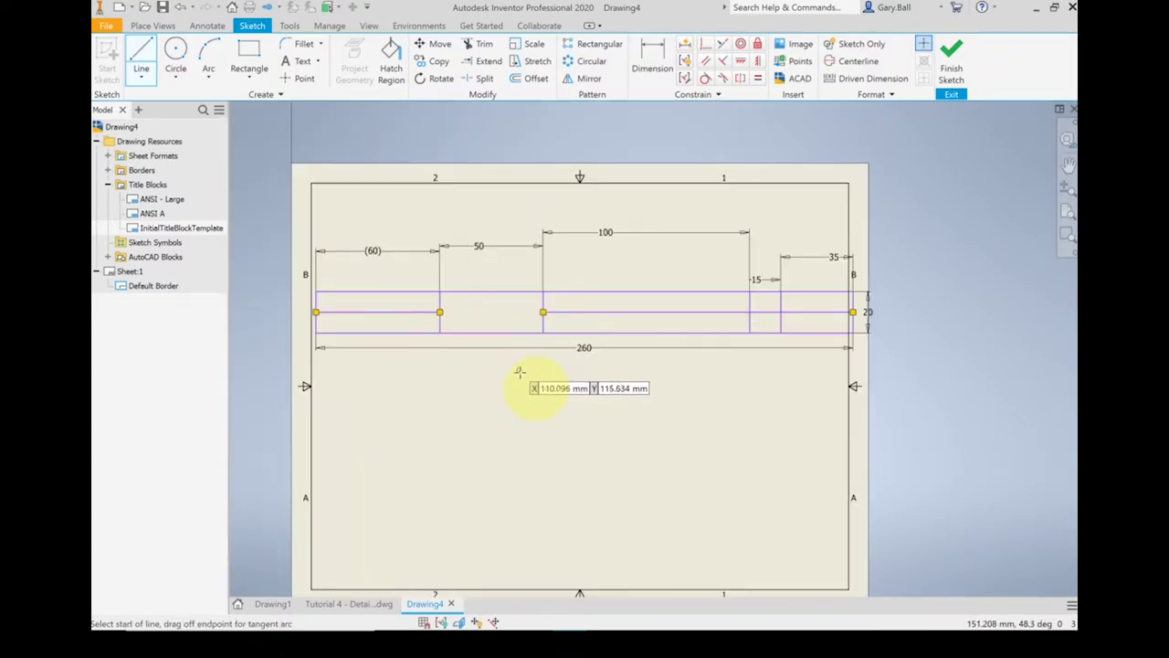
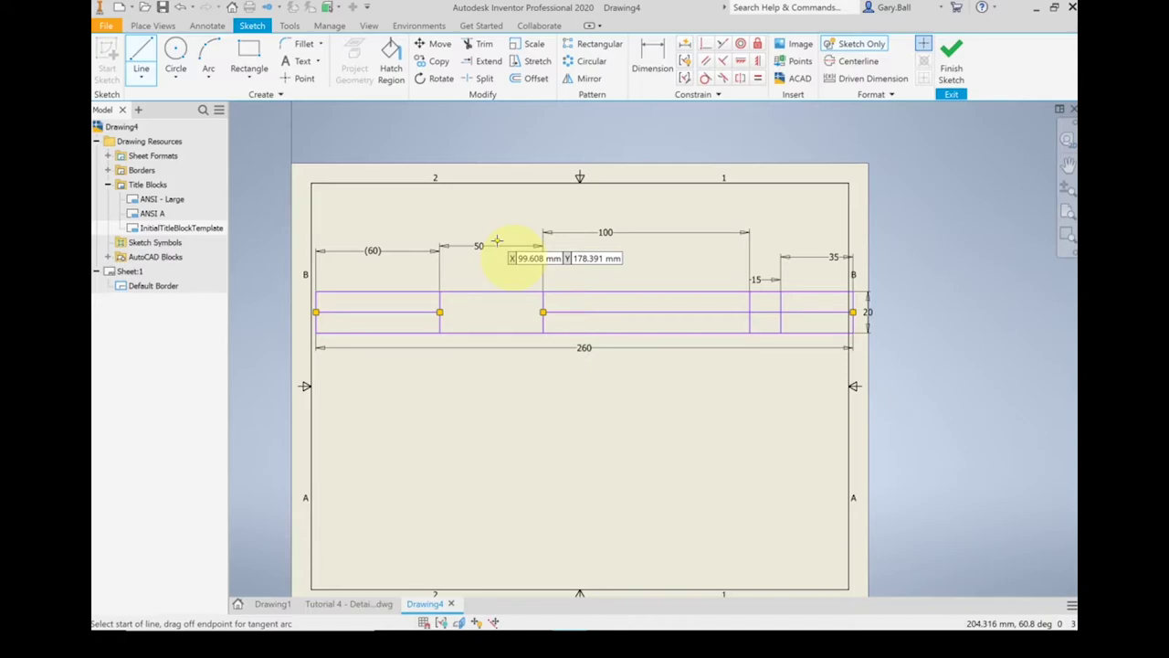
Step: Offset the title block outline inward by 1.5 mm as sketch-only guide geometry
{"action": "left_click", "coordinate": [530, 79]}
{"action": "left_click", "coordinate": [370, 294]}
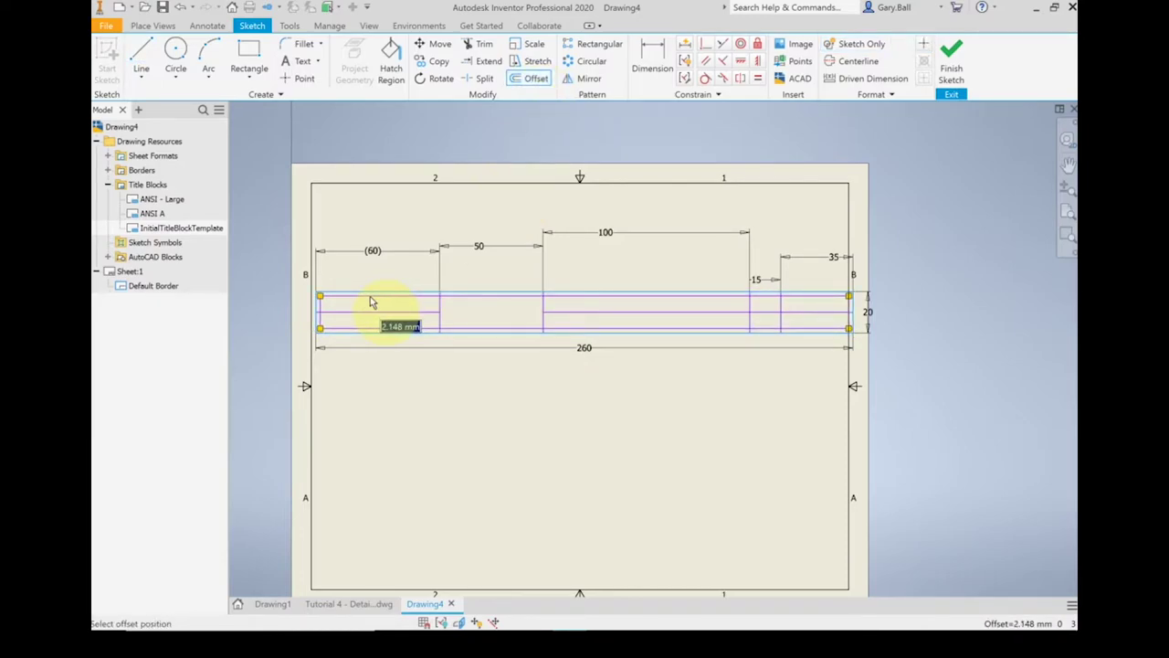
{"action": "type", "text": "1.5"}
{"action": "key", "text": "Return"}
{"action": "scroll", "coordinate": [387, 306], "scroll_direction": "up", "scroll_amount": 5}
{"action": "scroll", "coordinate": [388, 315], "scroll_direction": "down", "scroll_amount": 5}
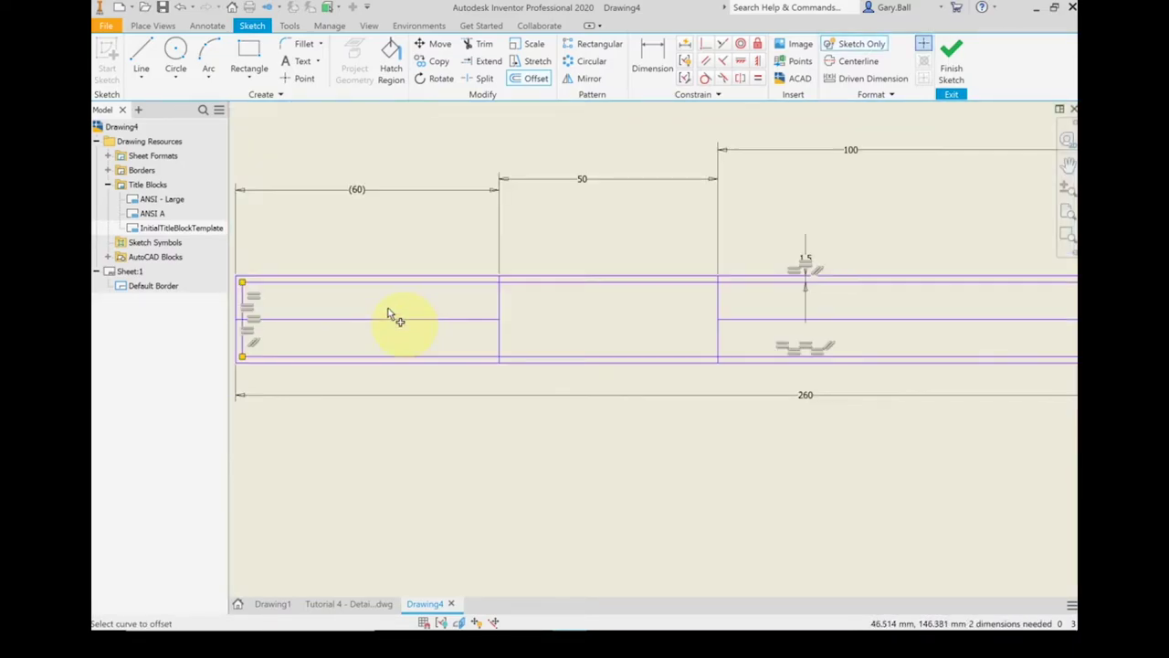
Step: Offset the horizontal mid-line of the leftmost cell downward by 1.5 mm
{"action": "left_click", "coordinate": [321, 326]}
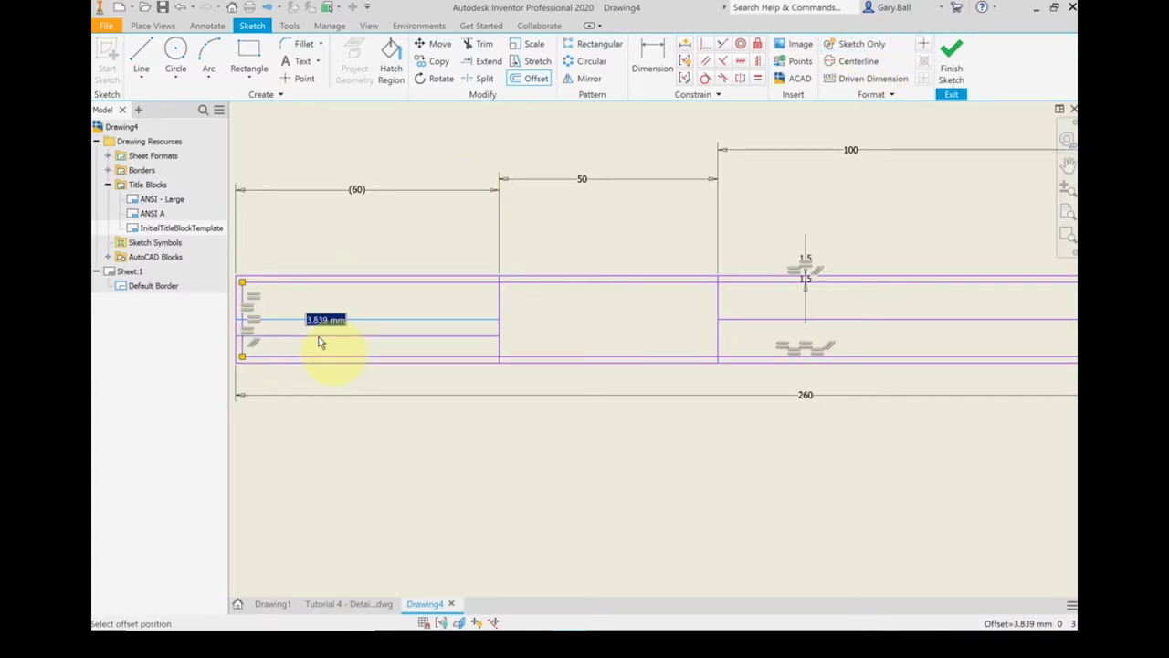
{"action": "type", "text": "1.5"}
{"action": "key", "text": "Return"}
Step: Offset the two vertical dividers bounding the 50 mm cell to the right by 1.5 mm each
{"action": "left_click", "coordinate": [502, 308]}
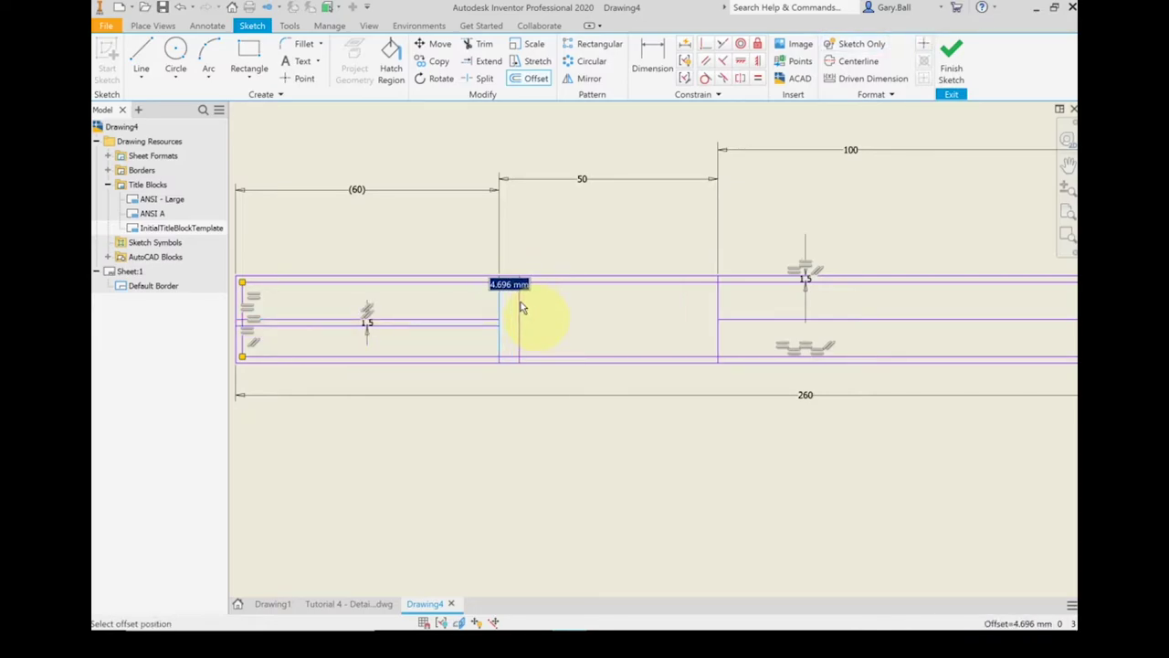
{"action": "type", "text": "1.5"}
{"action": "key", "text": "Return"}
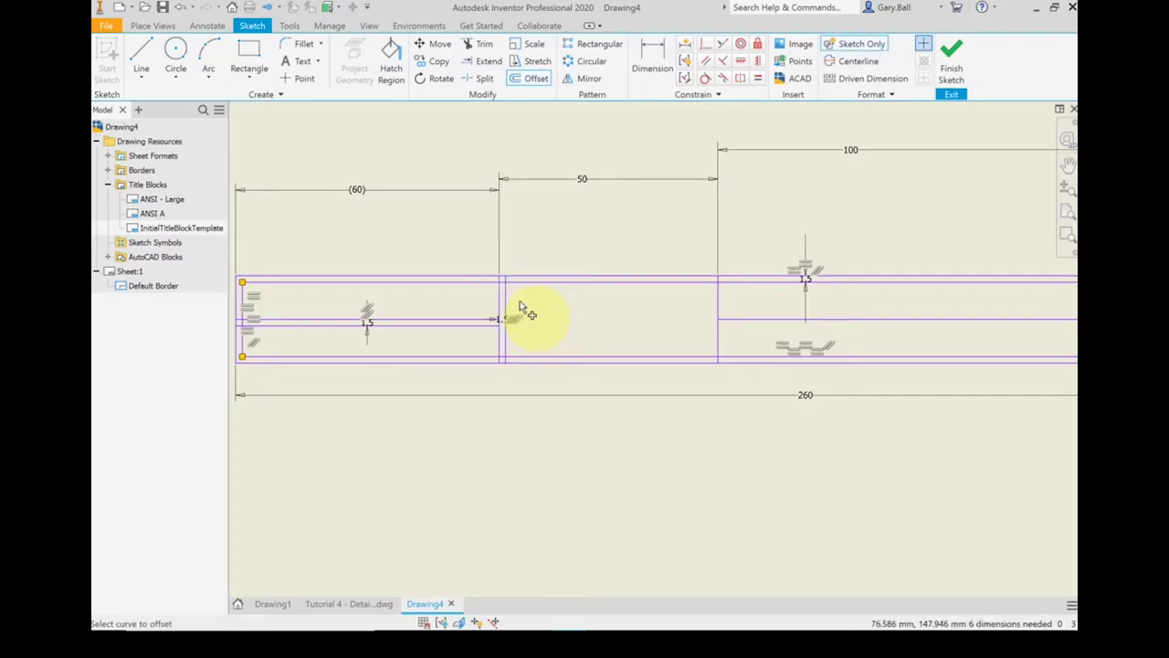
{"action": "left_click", "coordinate": [721, 313]}
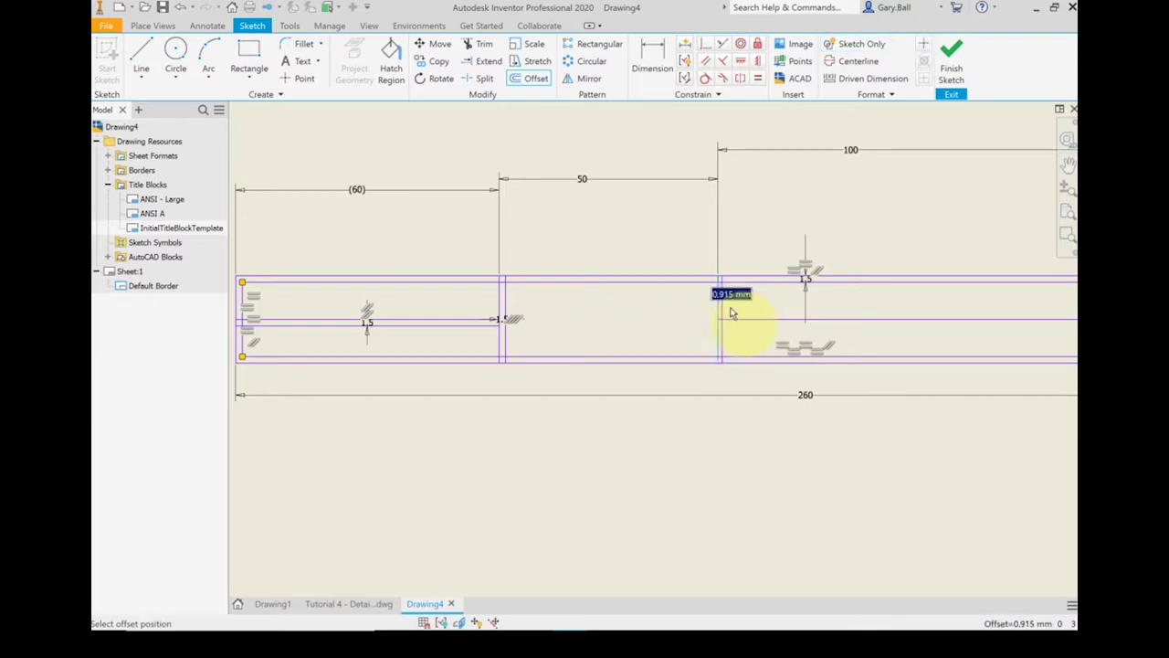
{"action": "type", "text": "15"}
{"action": "key", "text": "Return"}
Step: Offset the two vertical dividers bounding the 15 mm cell to the right by 1.5 mm each
{"action": "scroll", "coordinate": [773, 347], "scroll_direction": "up", "scroll_amount": 5}
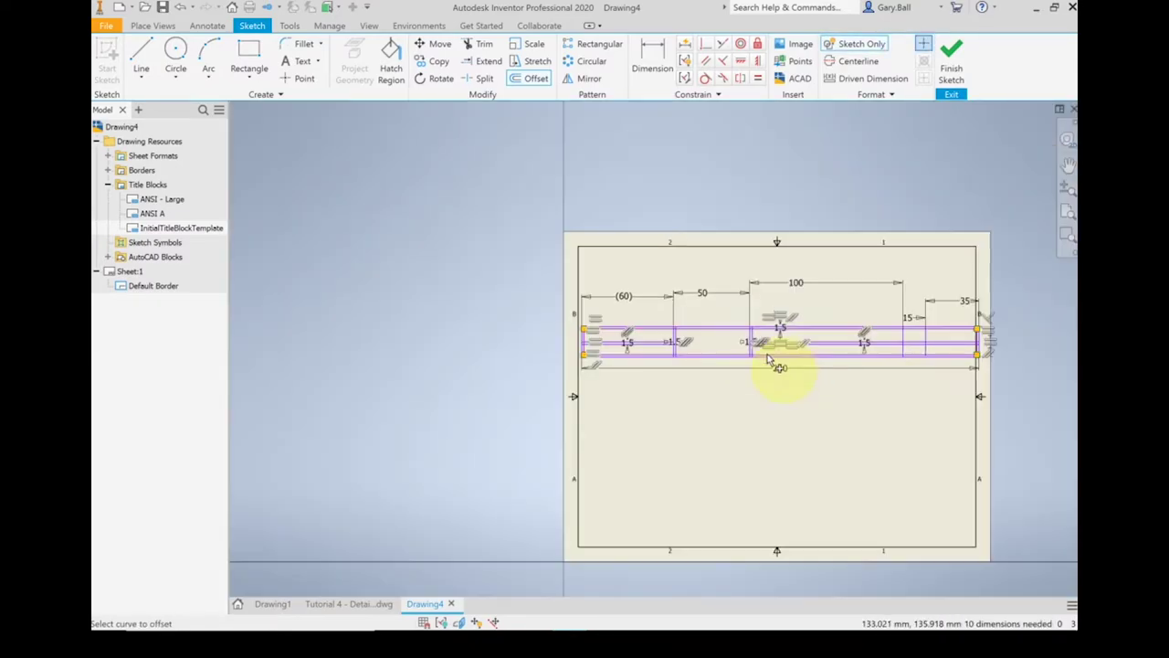
{"action": "scroll", "coordinate": [713, 338], "scroll_direction": "down", "scroll_amount": 6}
{"action": "left_click", "coordinate": [664, 331]}
{"action": "type", "text": "1.5"}
{"action": "key", "text": "Return"}
{"action": "left_click", "coordinate": [742, 331]}
{"action": "type", "text": "1.5"}
{"action": "key", "text": "Return"}
{"action": "key", "text": "Escape"}
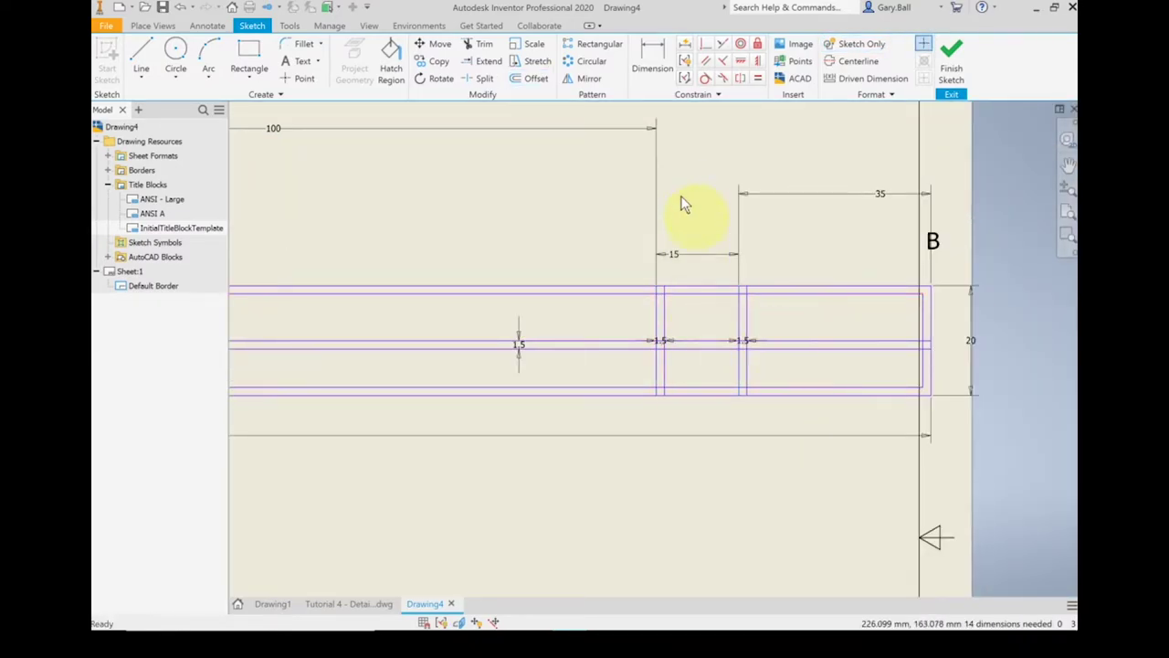
Step: Define a text box filling the upper half of the leftmost cell, starting near the inner guide lines' upper-left corner
{"action": "scroll", "coordinate": [687, 280], "scroll_direction": "up", "scroll_amount": 3}
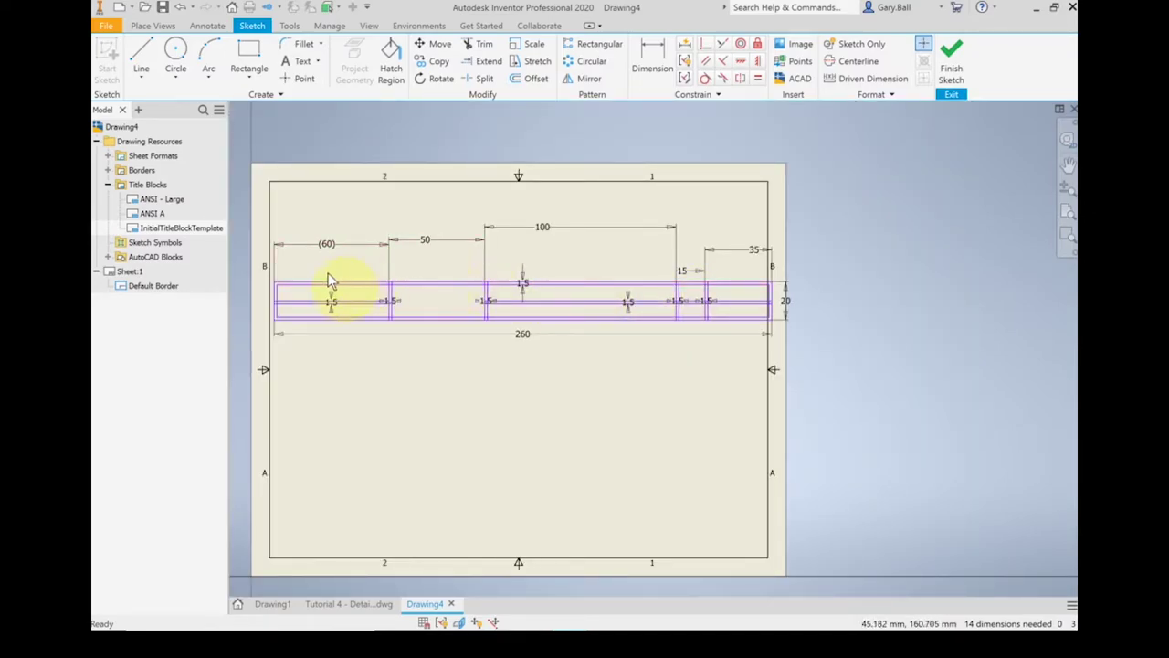
{"action": "scroll", "coordinate": [261, 281], "scroll_direction": "down", "scroll_amount": 4}
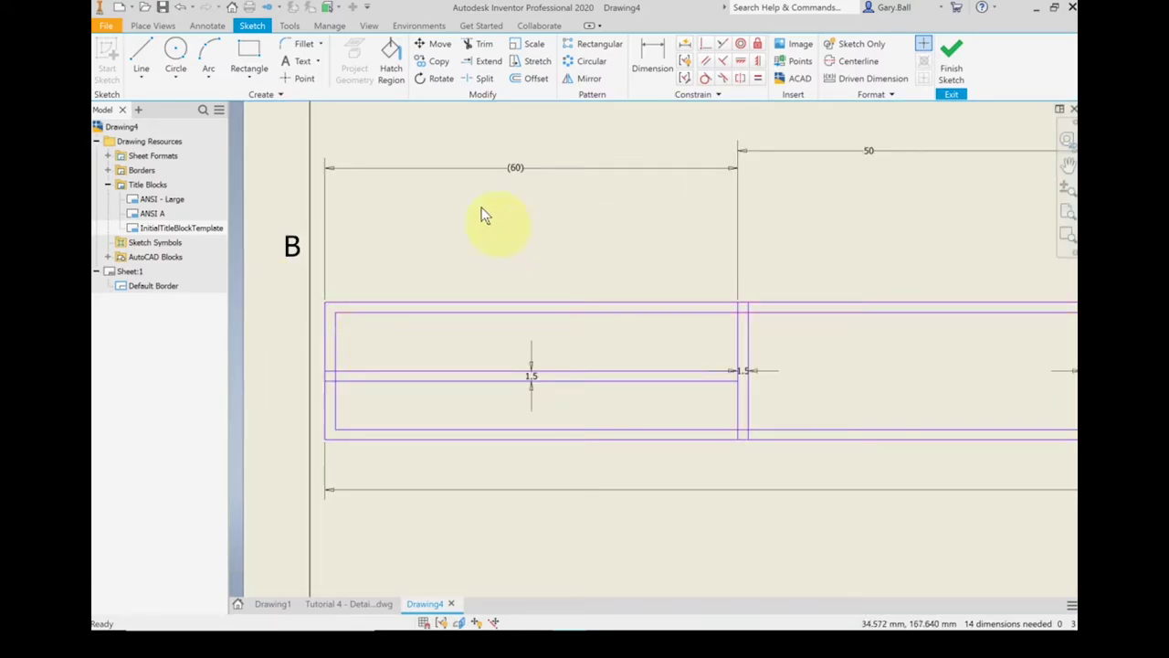
{"action": "left_click", "coordinate": [297, 65]}
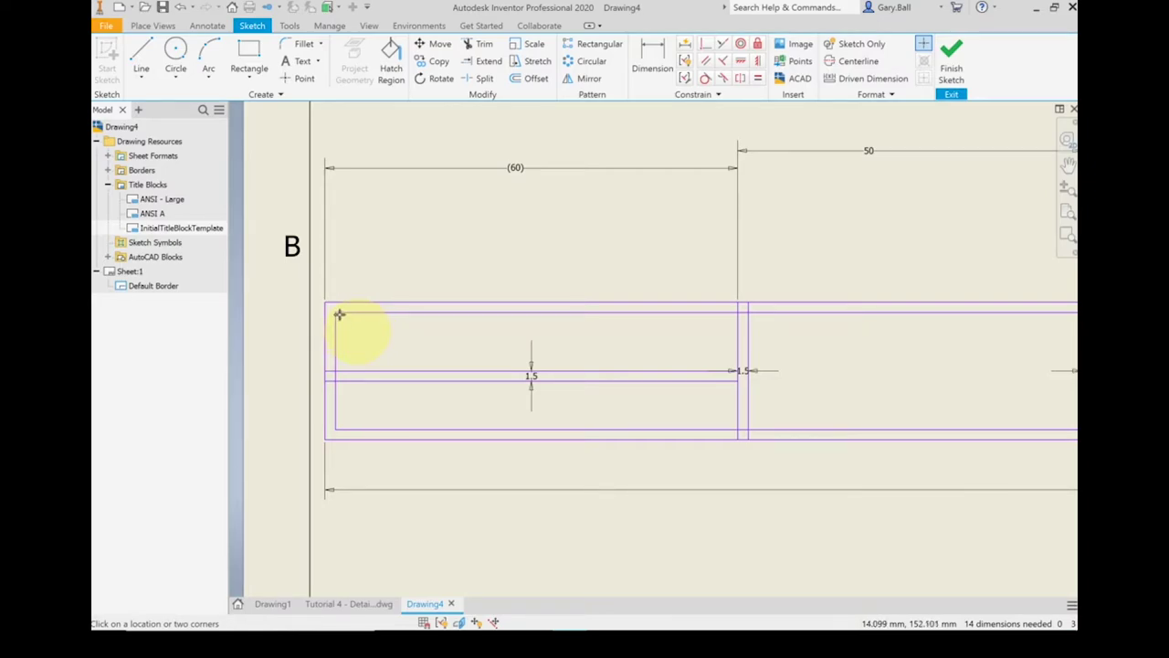
{"action": "left_click_drag", "start_coordinate": [339, 314], "coordinate": [740, 372]}
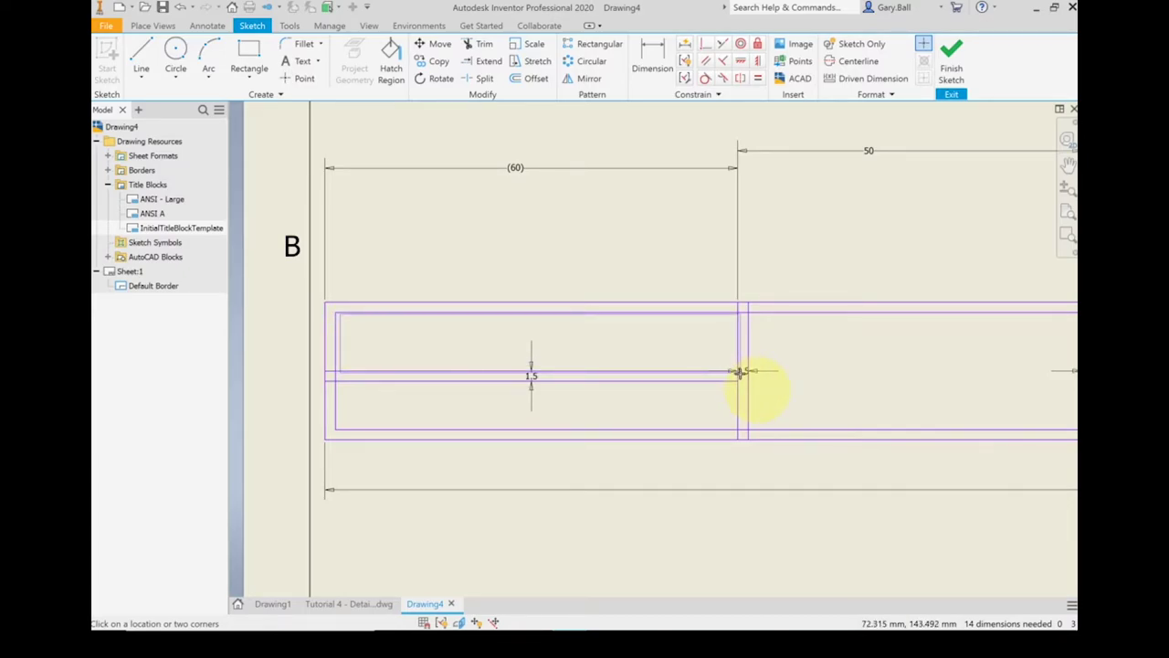
{"action": "left_click_drag", "start_coordinate": [740, 372], "coordinate": [741, 373]}
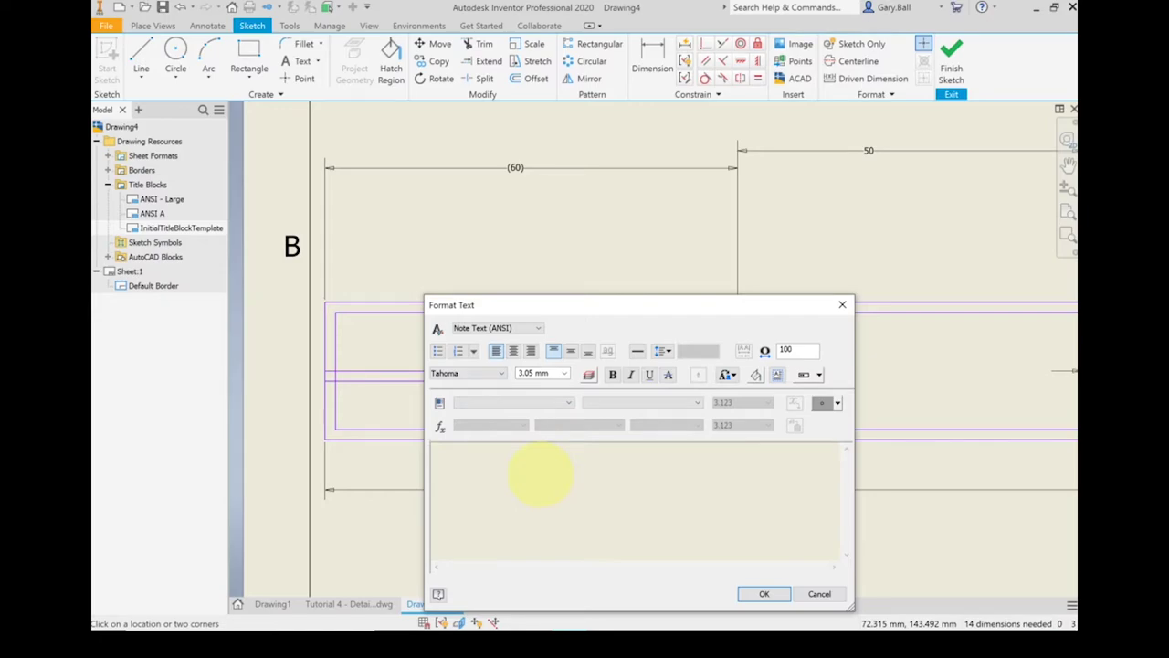
Step: Enter the label "Company:" followed by the model property COMPANY as the text of the box
{"action": "type", "text": "Company:"}
{"action": "left_click", "coordinate": [568, 405]}
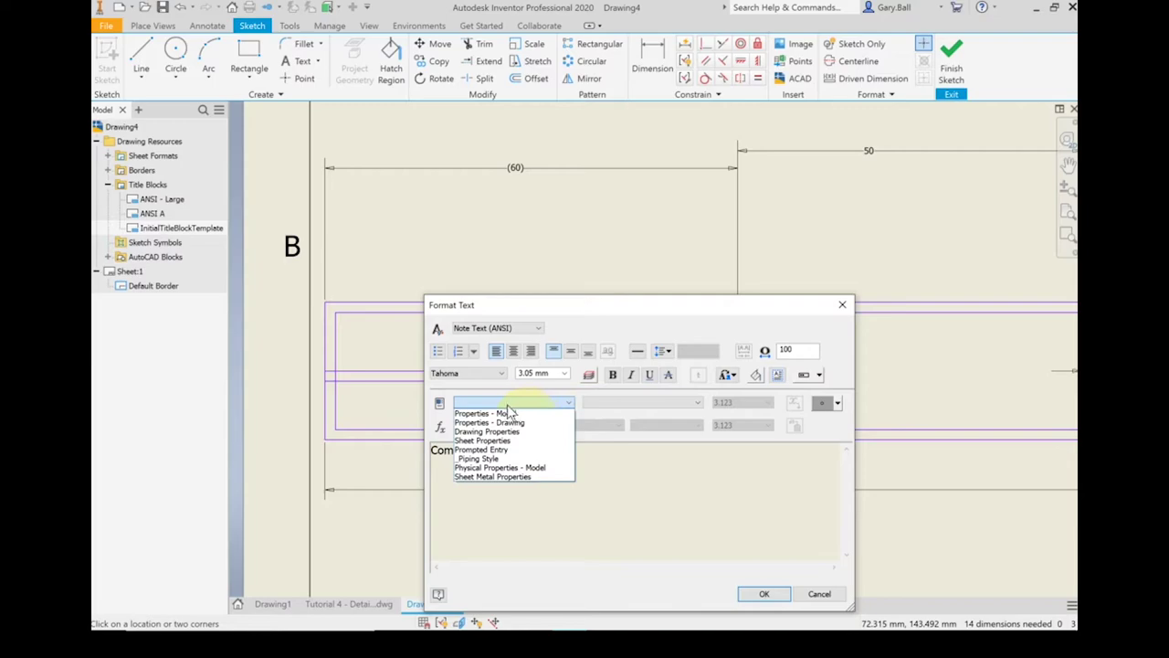
{"action": "left_click", "coordinate": [488, 416]}
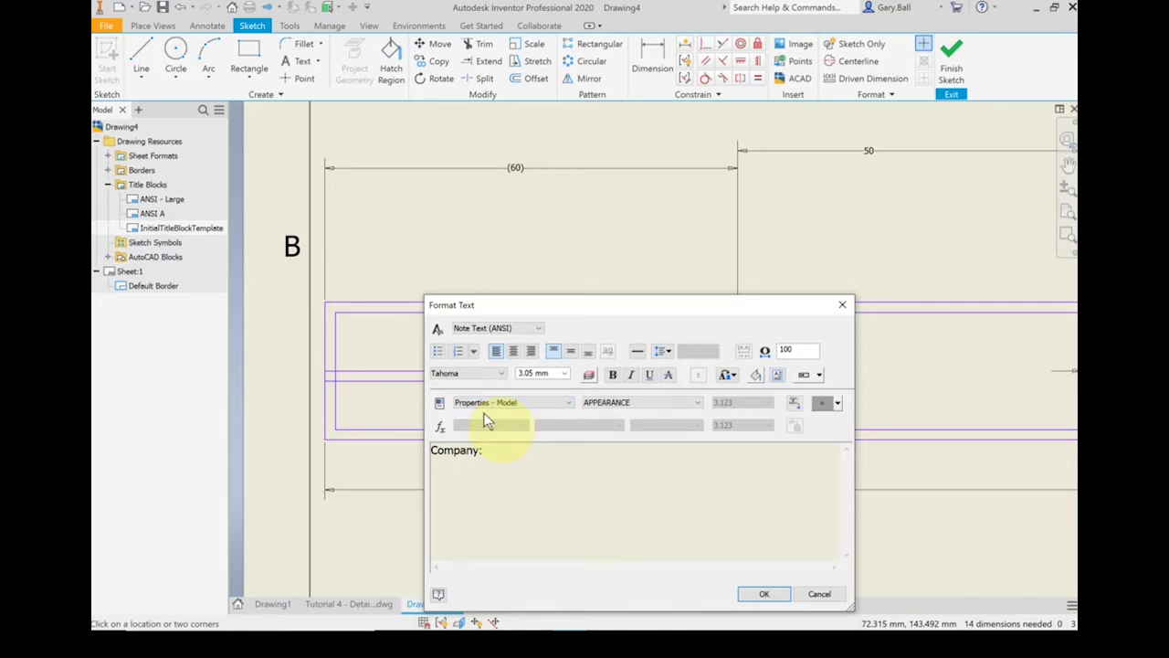
{"action": "left_click", "coordinate": [699, 404]}
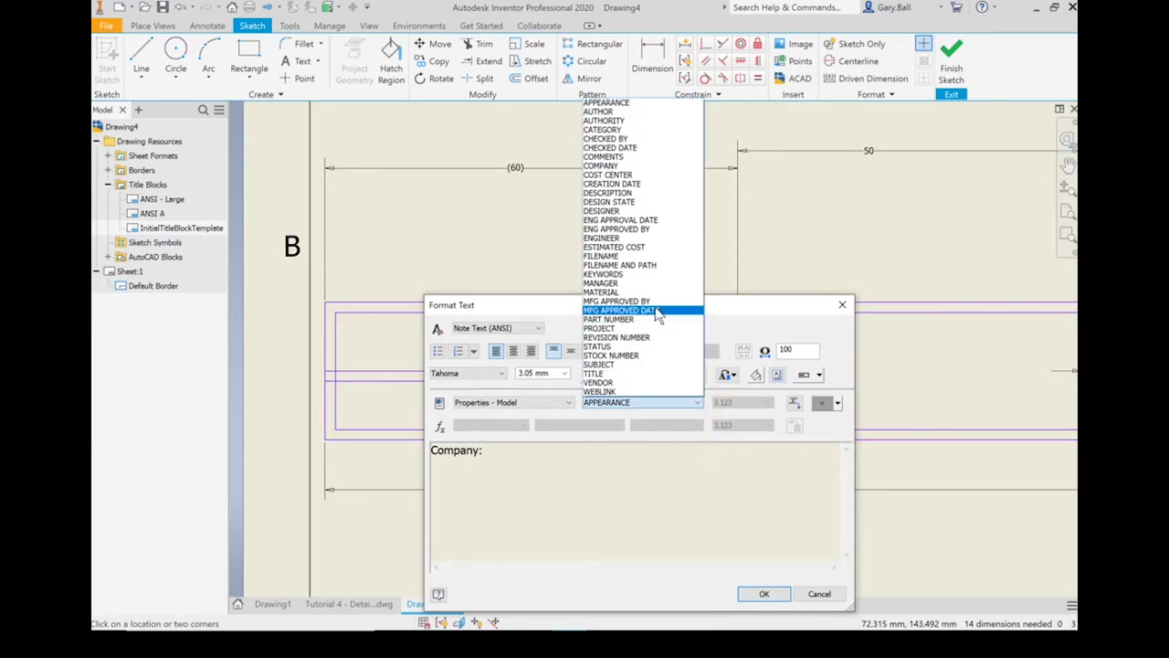
{"action": "left_click", "coordinate": [625, 167]}
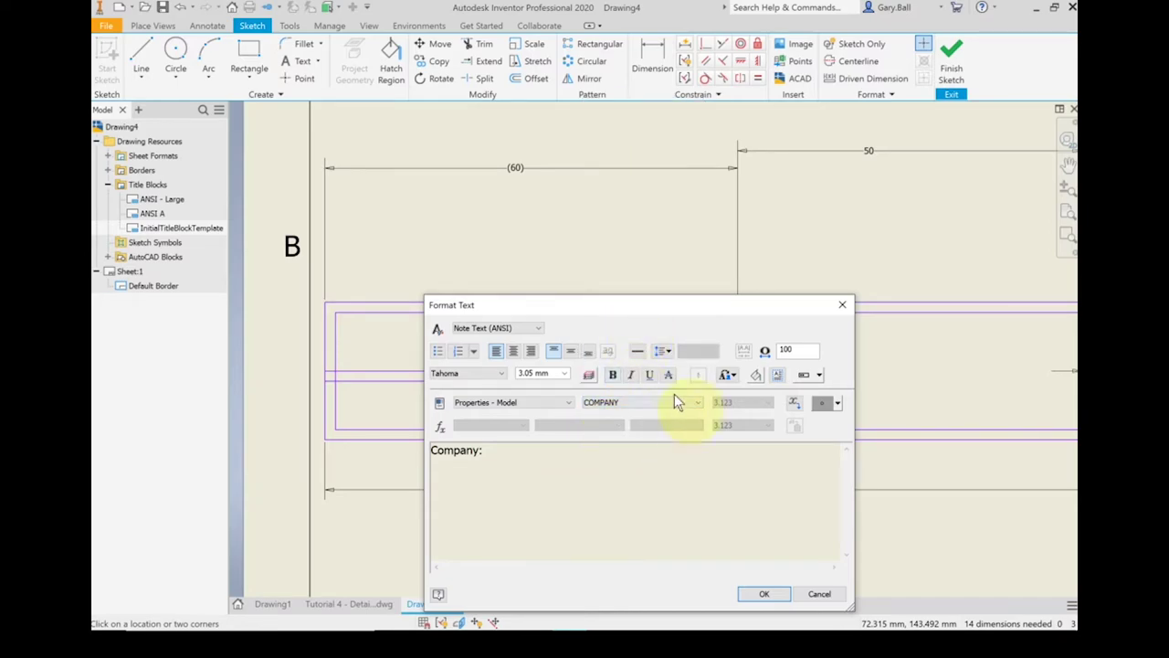
{"action": "left_click", "coordinate": [796, 404]}
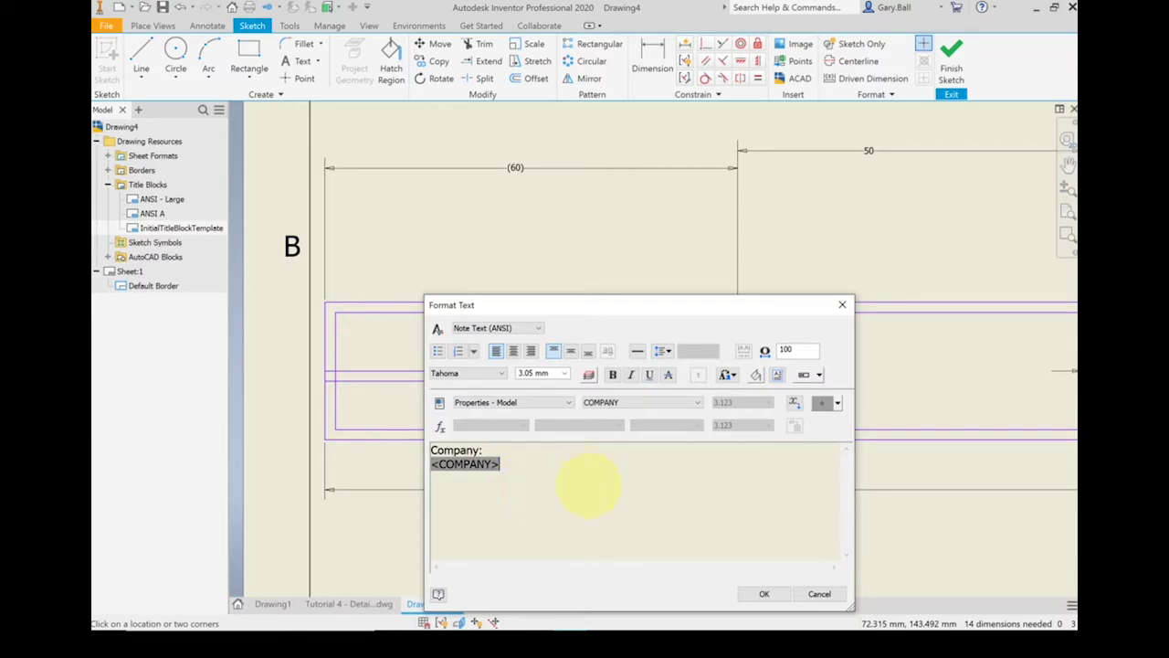
{"action": "left_click", "coordinate": [762, 594]}
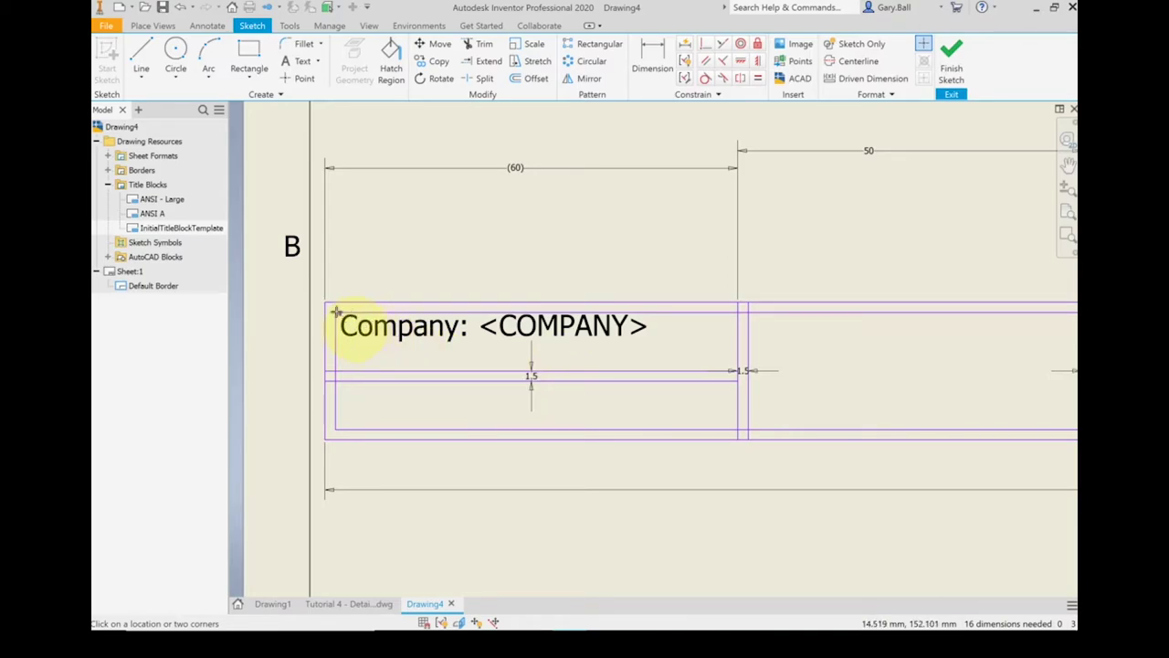
Step: Constrain the upper-left corner point of the company text coincident with the upper inner guide line
{"action": "scroll", "coordinate": [338, 311], "scroll_direction": "up", "scroll_amount": 5}
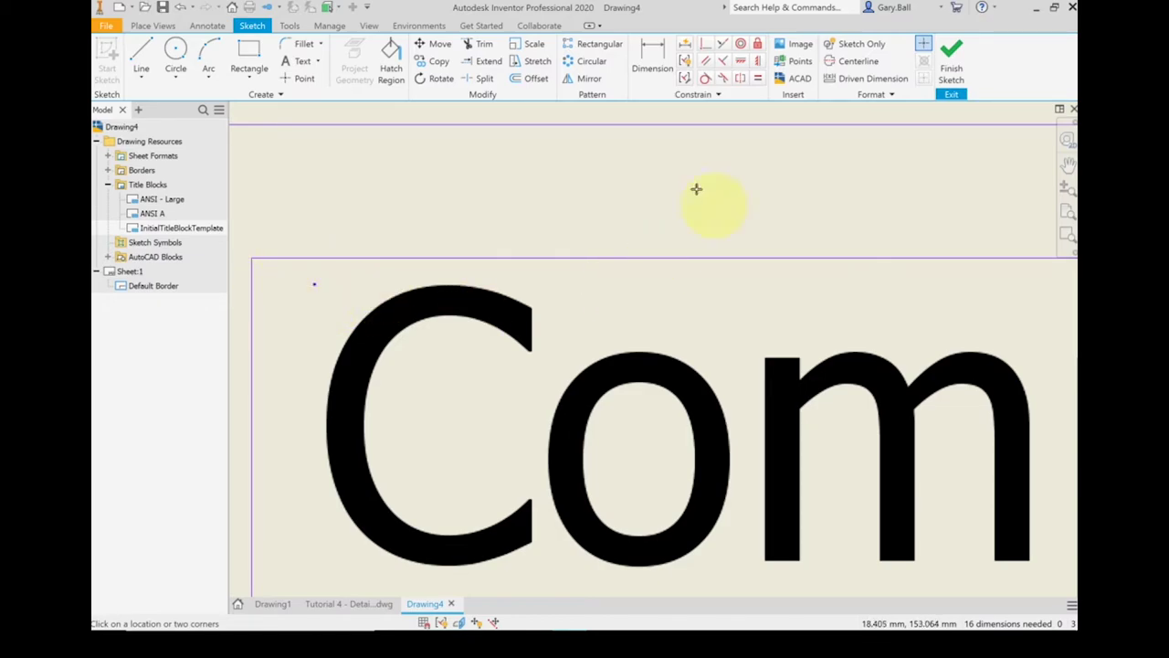
{"action": "left_click", "coordinate": [701, 41]}
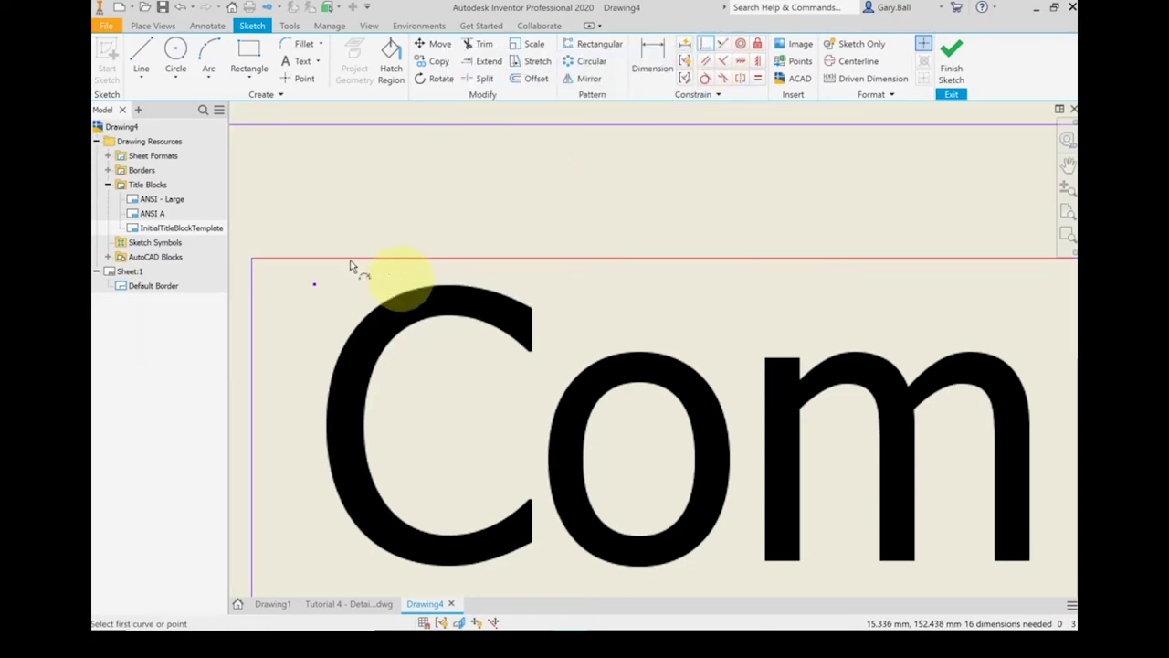
{"action": "left_click", "coordinate": [314, 288]}
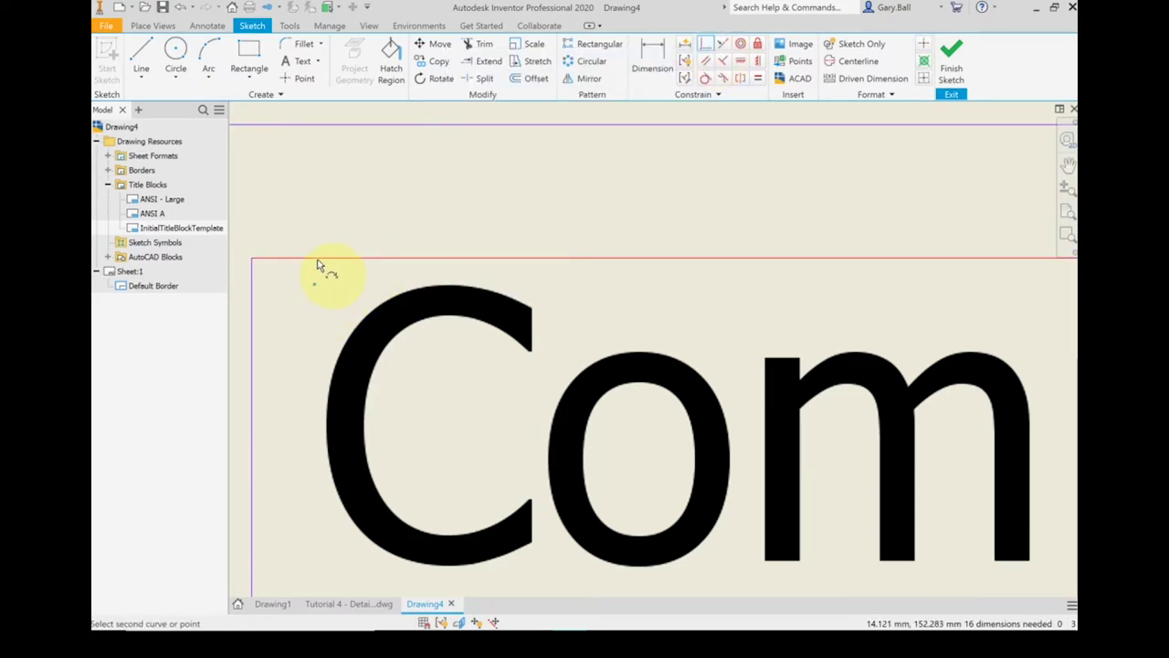
{"action": "left_click", "coordinate": [318, 262]}
{"action": "left_click", "coordinate": [314, 261]}
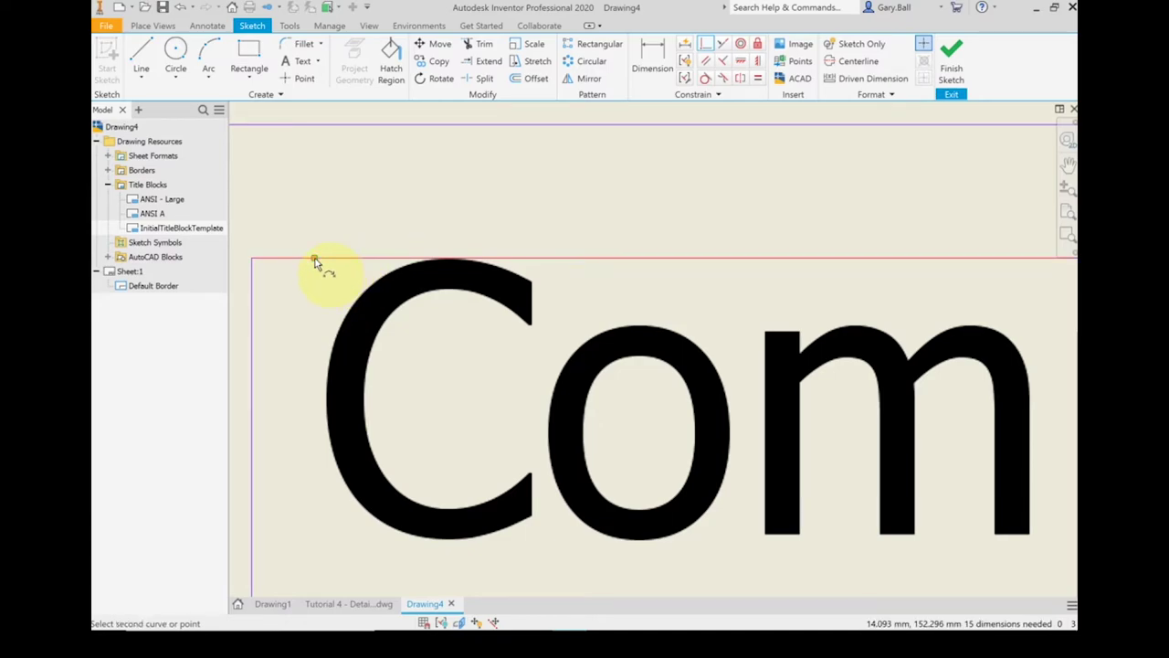
Step: Constrain the company text's upper-left corner point coincident with the leftmost vertical inner guide line
{"action": "left_click", "coordinate": [254, 302]}
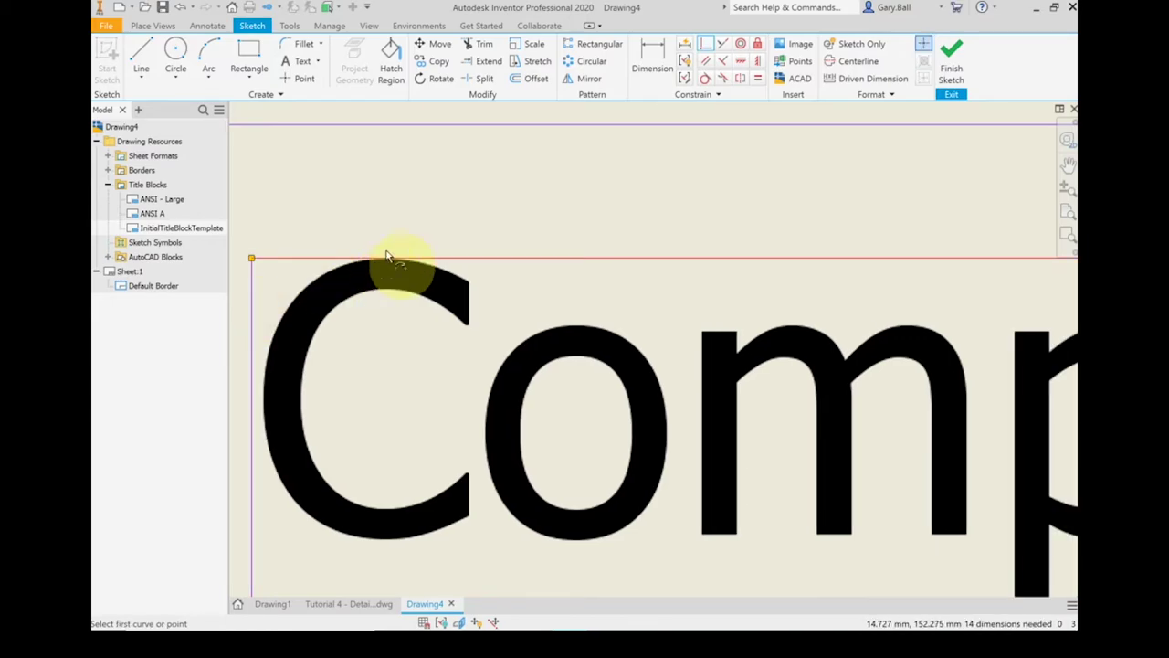
{"action": "scroll", "coordinate": [673, 274], "scroll_direction": "down", "scroll_amount": 3}
{"action": "scroll", "coordinate": [667, 272], "scroll_direction": "down", "scroll_amount": 5}
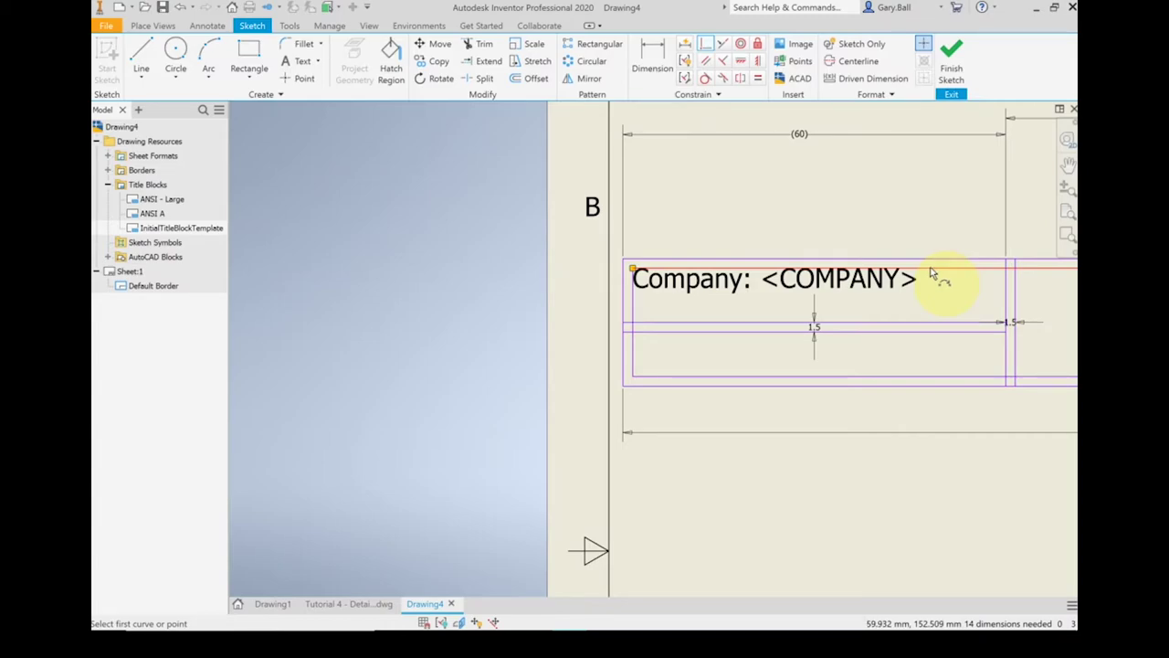
Step: Define a text box filling the lower half of the leftmost cell and enter the label "Author:" in it
{"action": "left_click", "coordinate": [300, 60]}
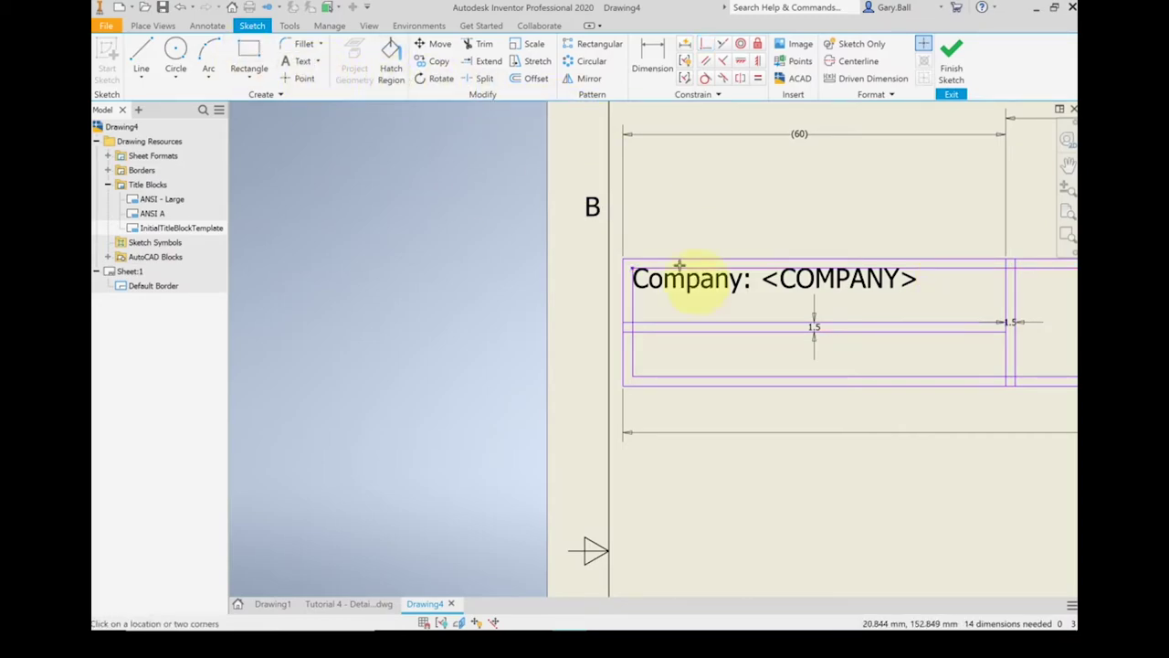
{"action": "left_click_drag", "start_coordinate": [635, 336], "coordinate": [1013, 384]}
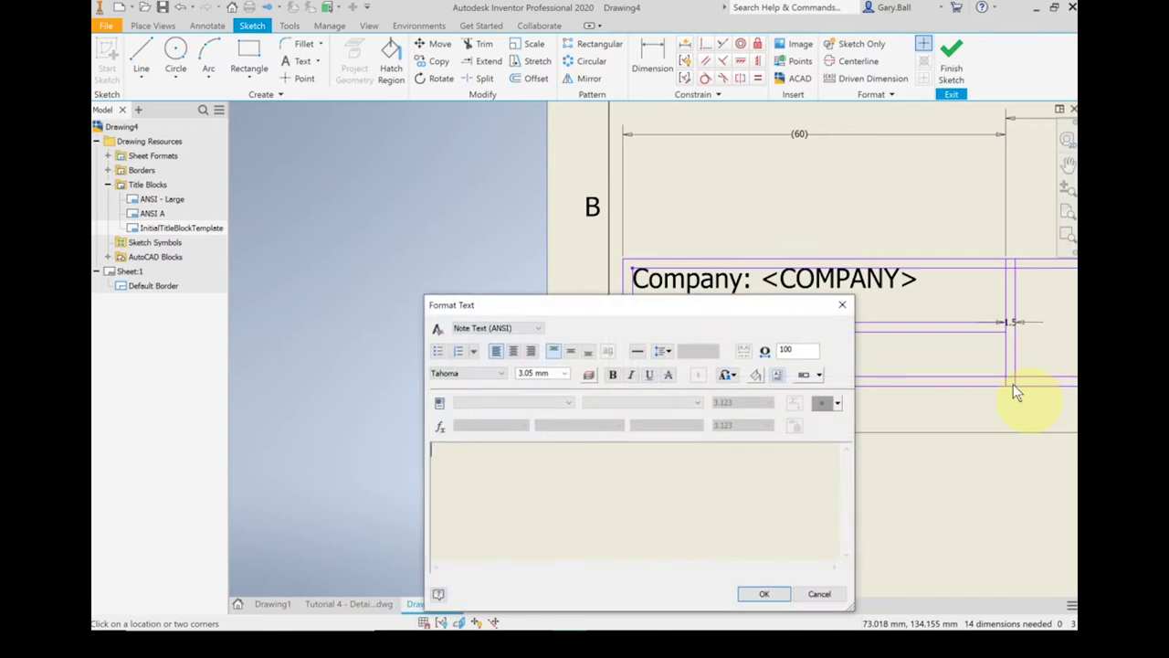
{"action": "type", "text": "Auto"}
{"action": "key", "text": "BackSpace"}
{"action": "type", "text": "hor:"}
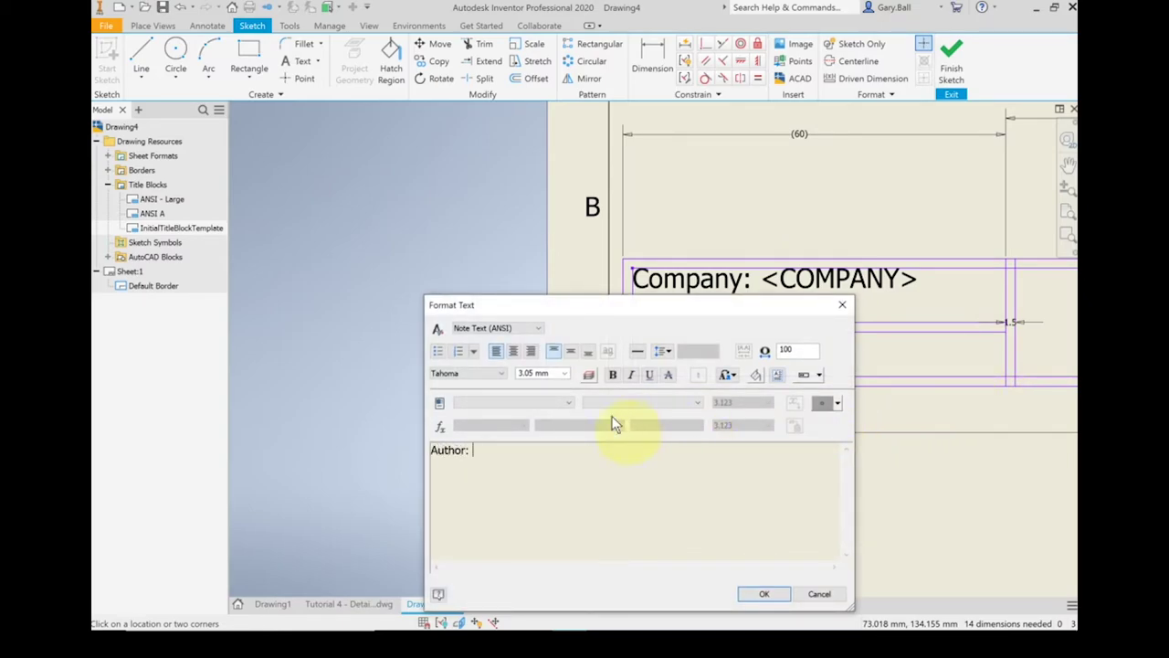
Step: Add the model property AUTHOR after the "Author:" label and accept the text
{"action": "left_click", "coordinate": [566, 404]}
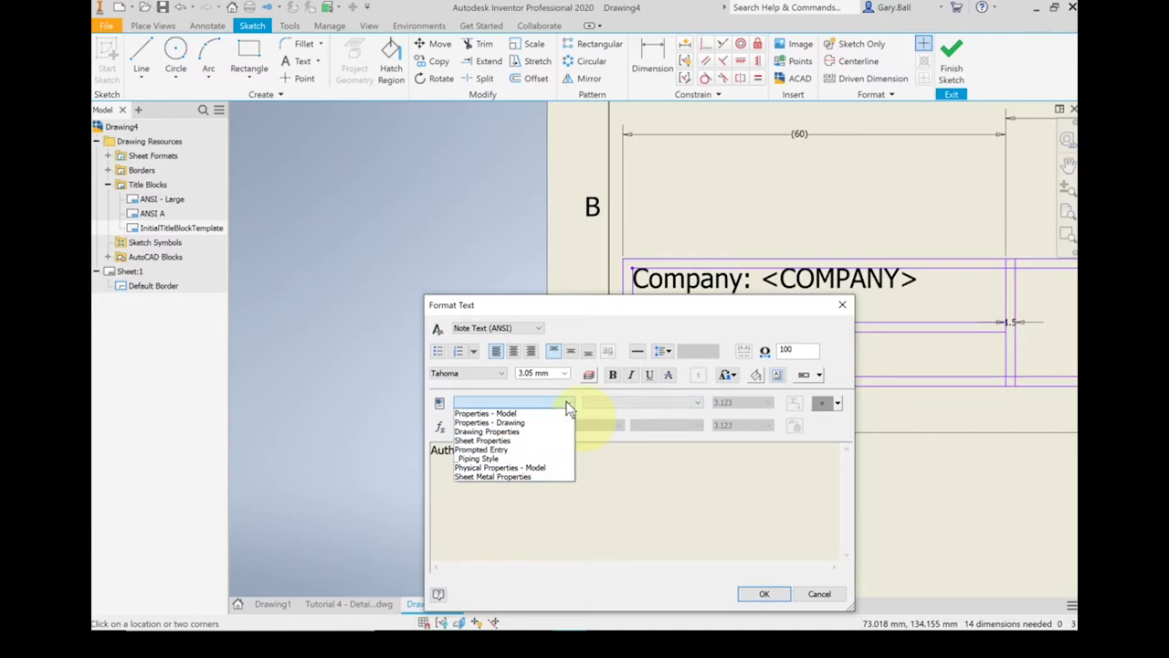
{"action": "left_click", "coordinate": [530, 414]}
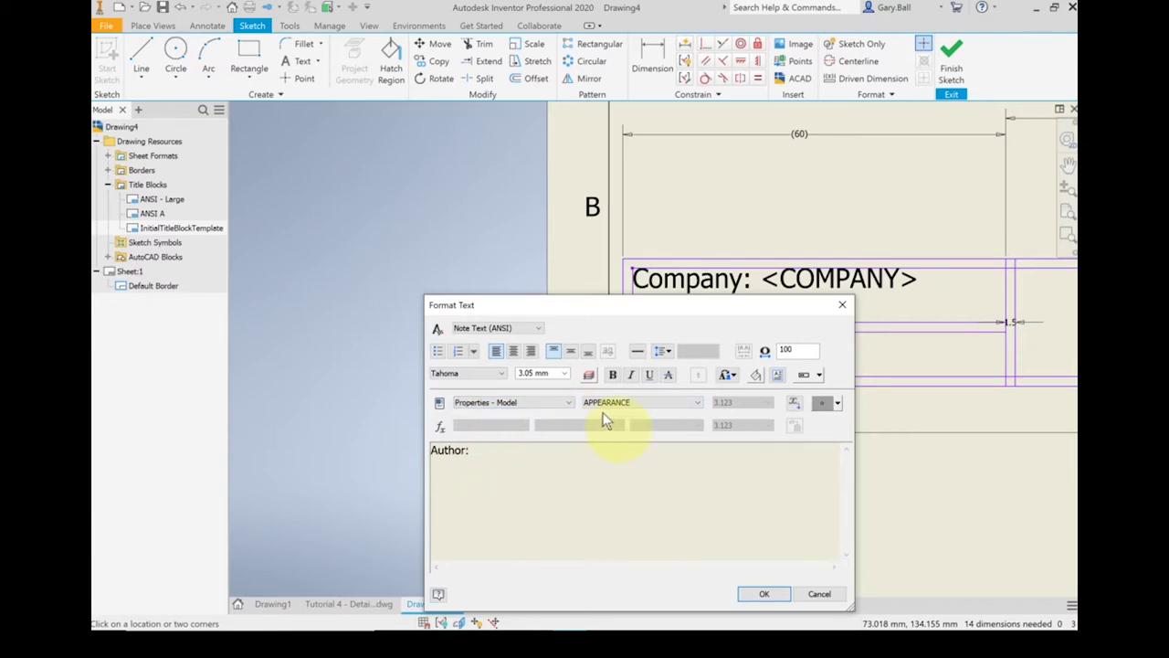
{"action": "left_click", "coordinate": [701, 403]}
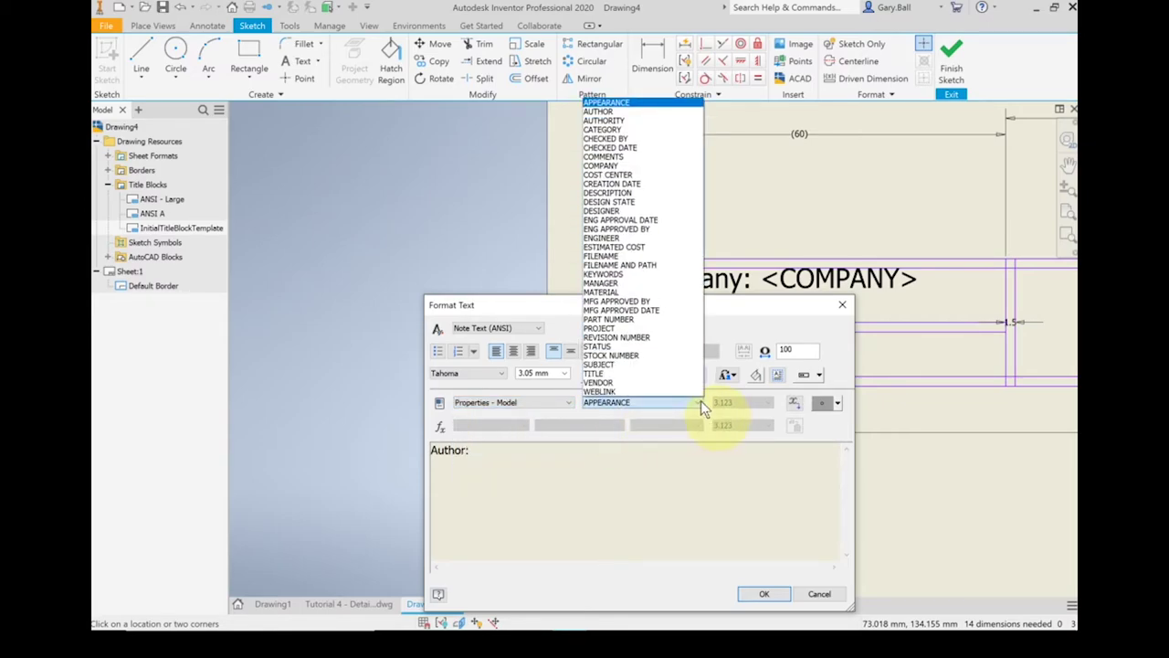
{"action": "left_click", "coordinate": [603, 111]}
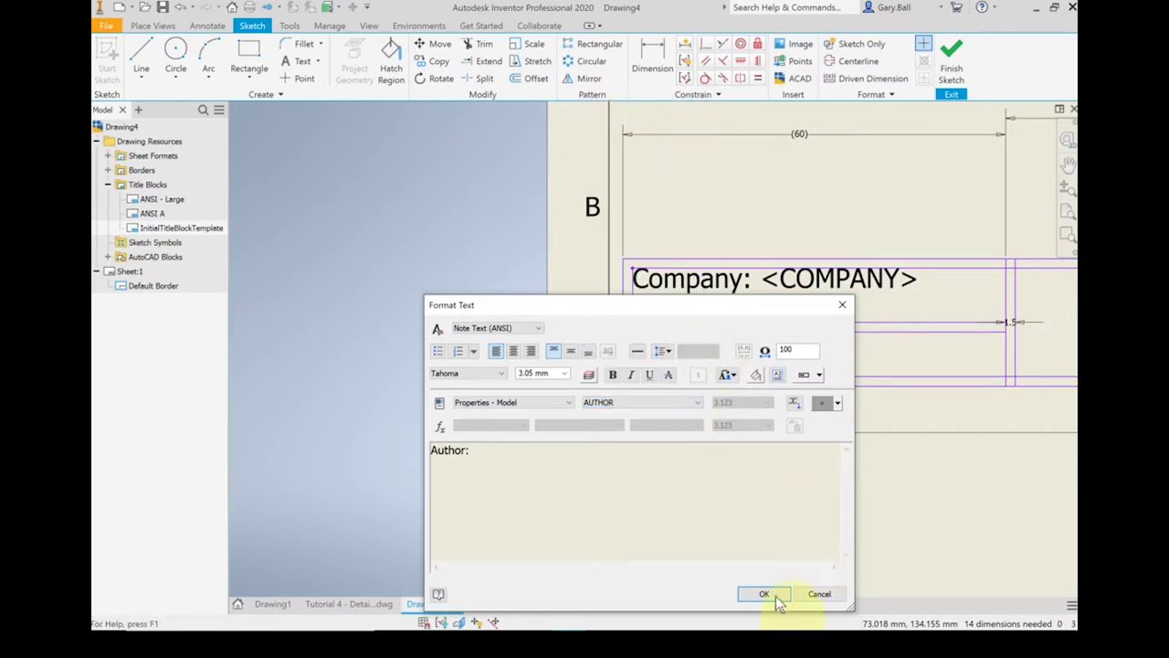
{"action": "left_click", "coordinate": [798, 403]}
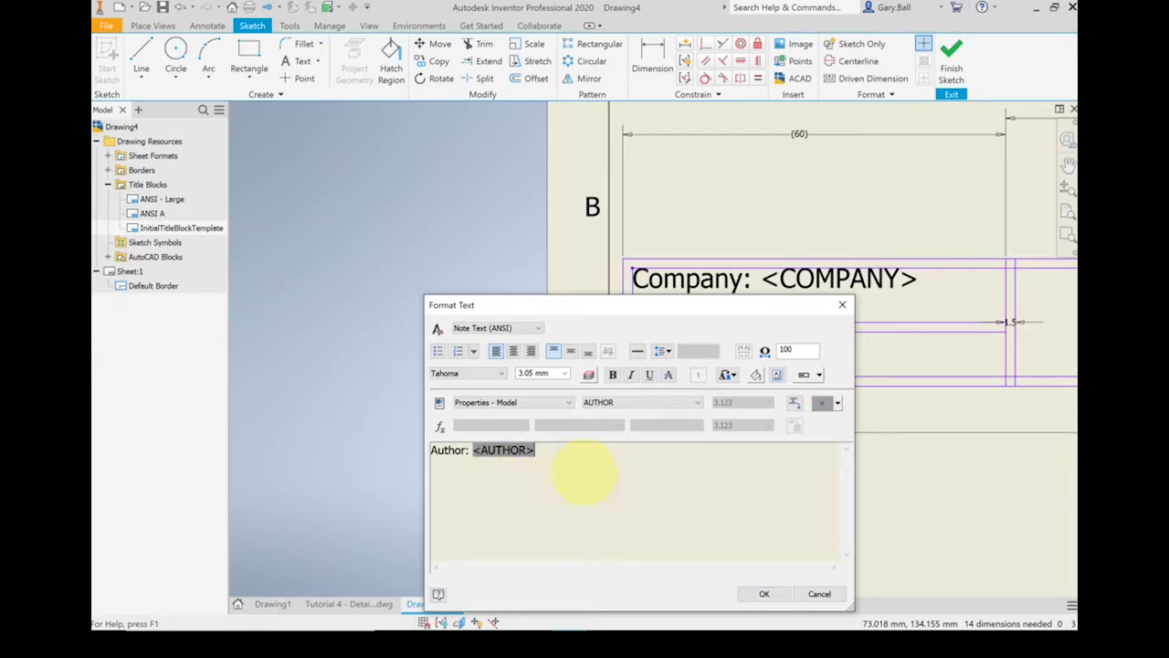
{"action": "left_click", "coordinate": [765, 594]}
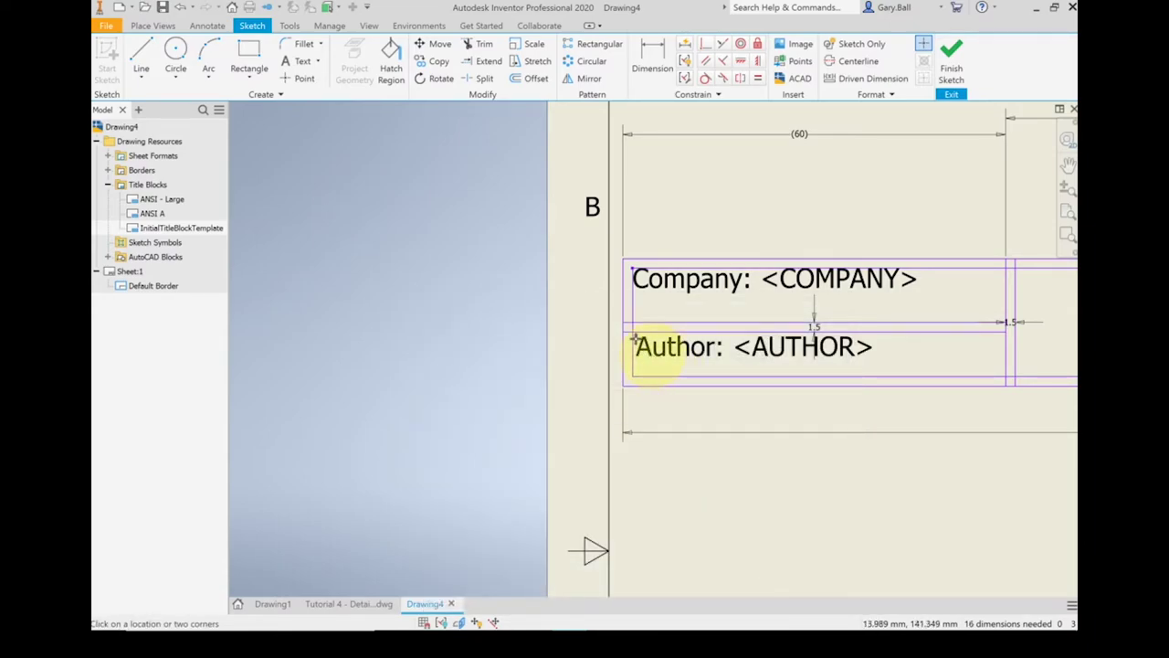
Step: Constrain the author text's upper-left corner point coincident with the guide line below the cell's horizontal divider and the left vertical guide line
{"action": "scroll", "coordinate": [636, 340], "scroll_direction": "up", "scroll_amount": 5}
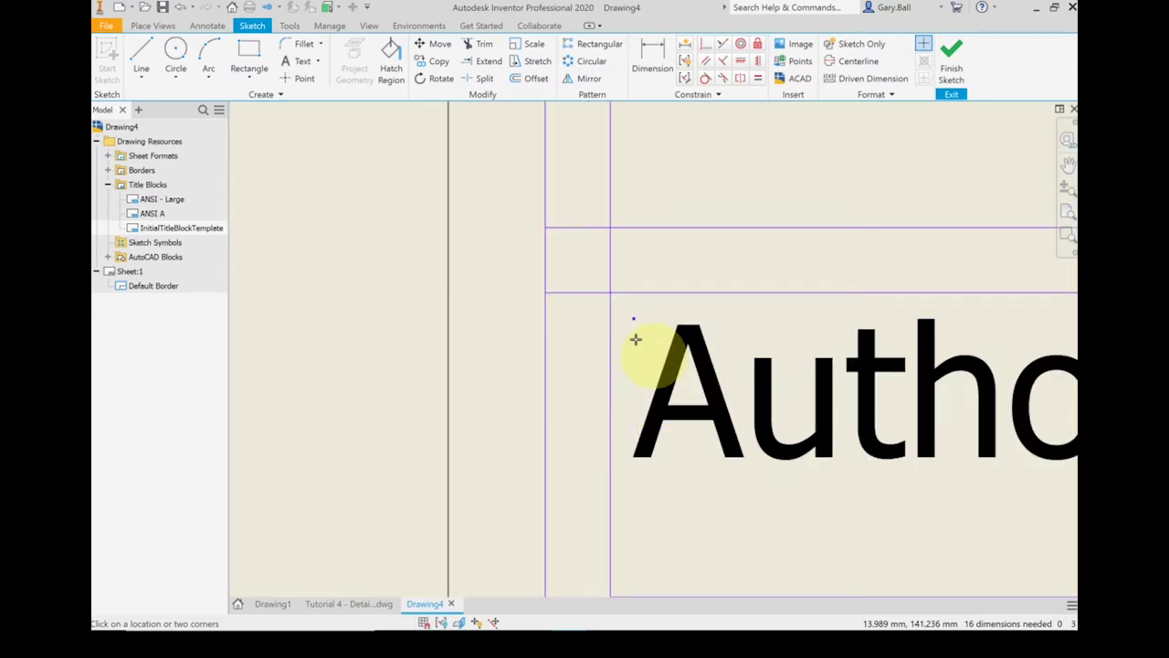
{"action": "left_click", "coordinate": [706, 47]}
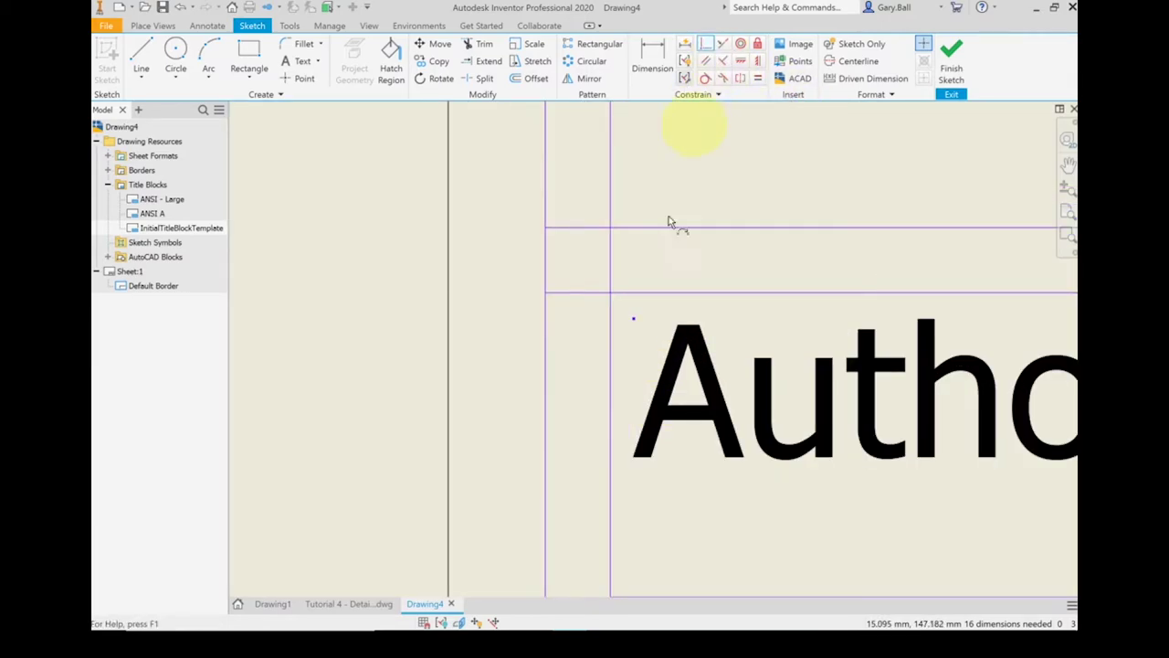
{"action": "left_click", "coordinate": [634, 320]}
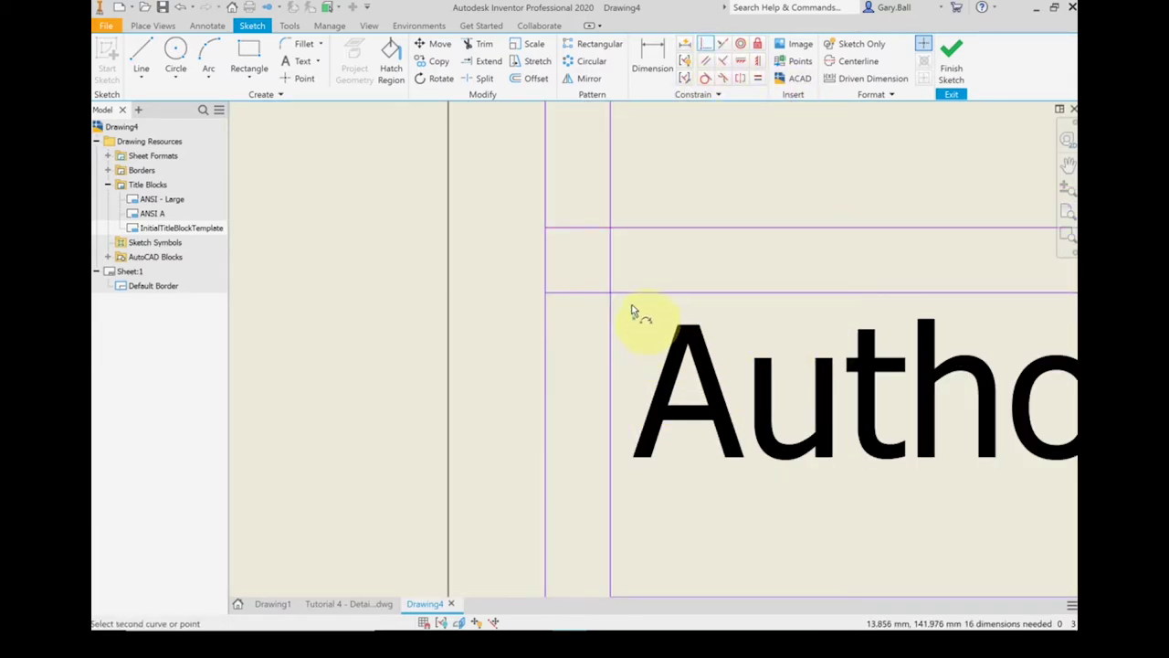
{"action": "left_click", "coordinate": [634, 294]}
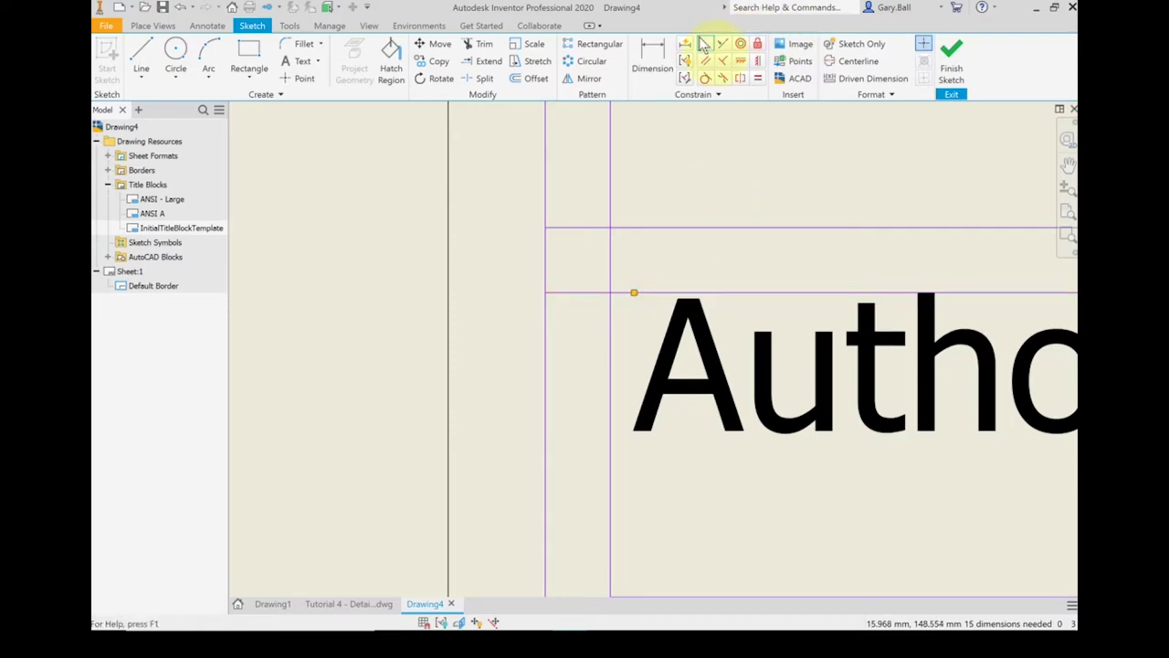
{"action": "left_click", "coordinate": [633, 292]}
{"action": "left_click", "coordinate": [611, 304]}
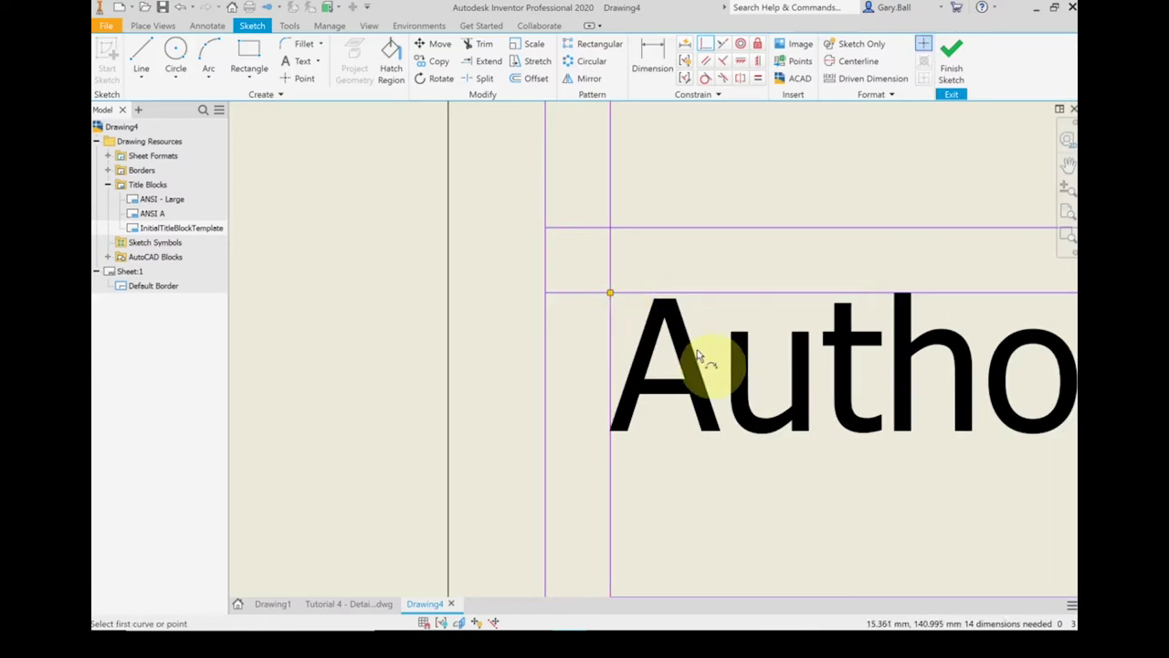
Step: Place a text box filling the 50 mm cell between the inner guide lines, reading "Drawings in mm unless otherwise specified."
{"action": "scroll", "coordinate": [775, 347], "scroll_direction": "down", "scroll_amount": 3}
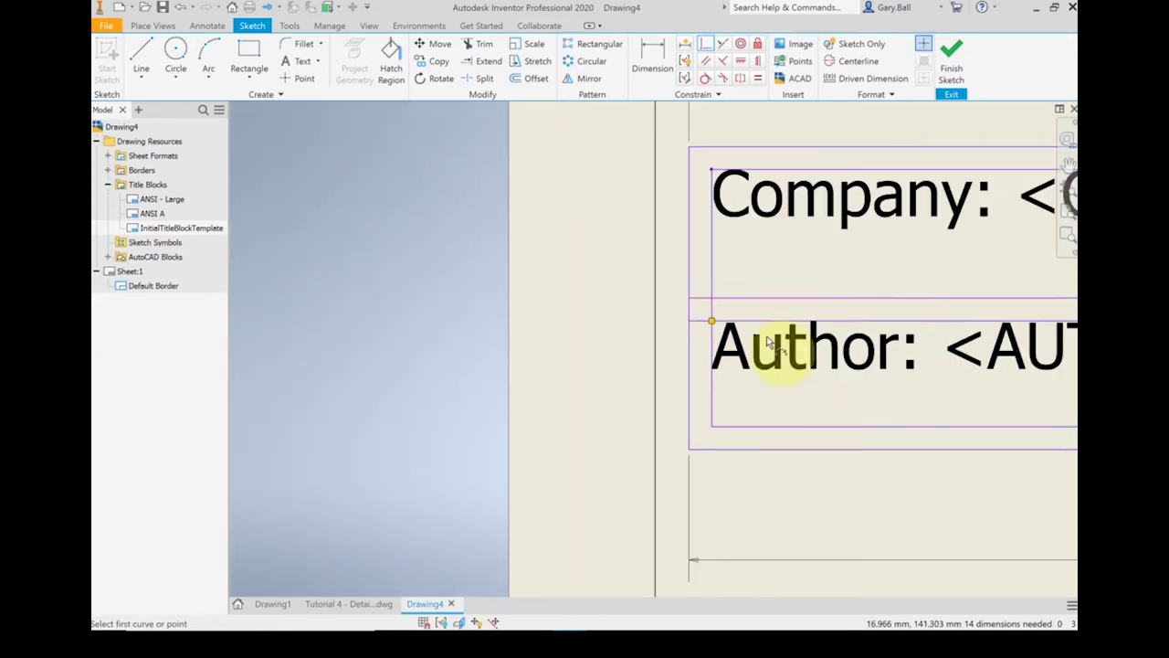
{"action": "middle_click_drag", "start_coordinate": [898, 317], "coordinate": [320, 320]}
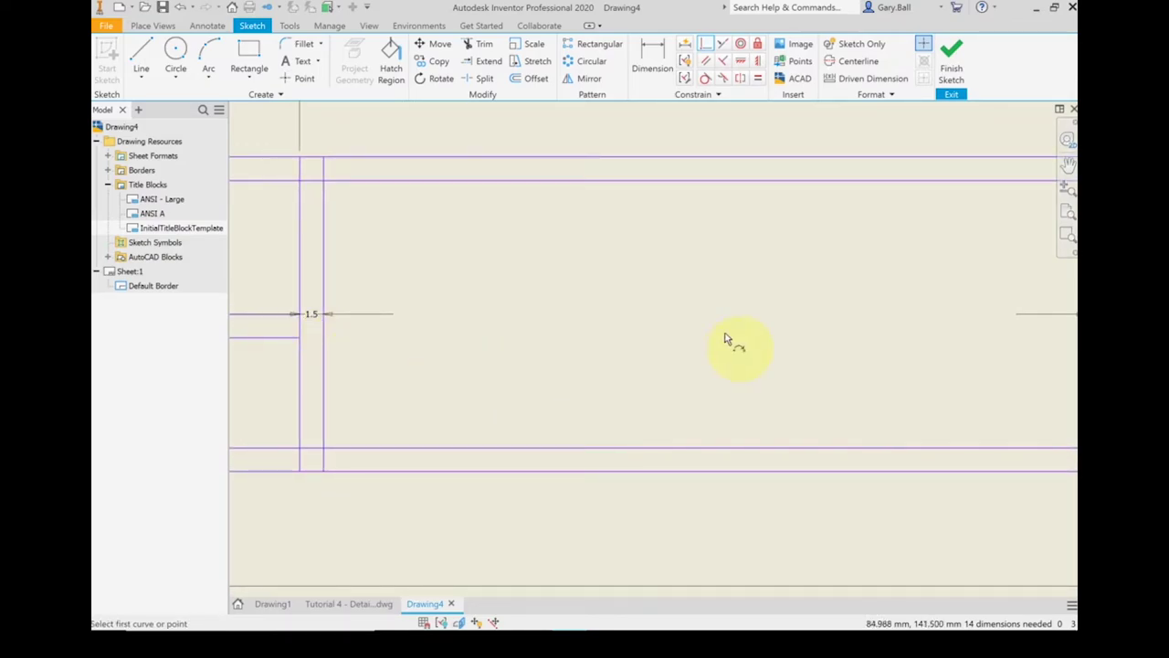
{"action": "scroll", "coordinate": [787, 340], "scroll_direction": "down", "scroll_amount": 3}
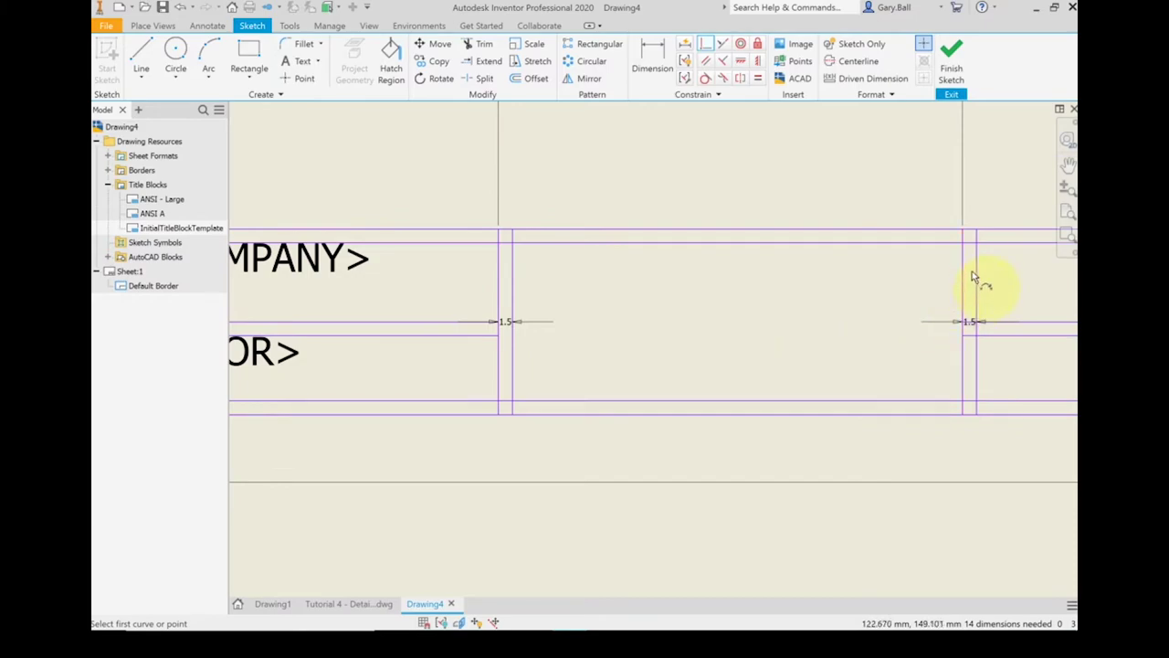
{"action": "scroll", "coordinate": [974, 274], "scroll_direction": "up", "scroll_amount": 1}
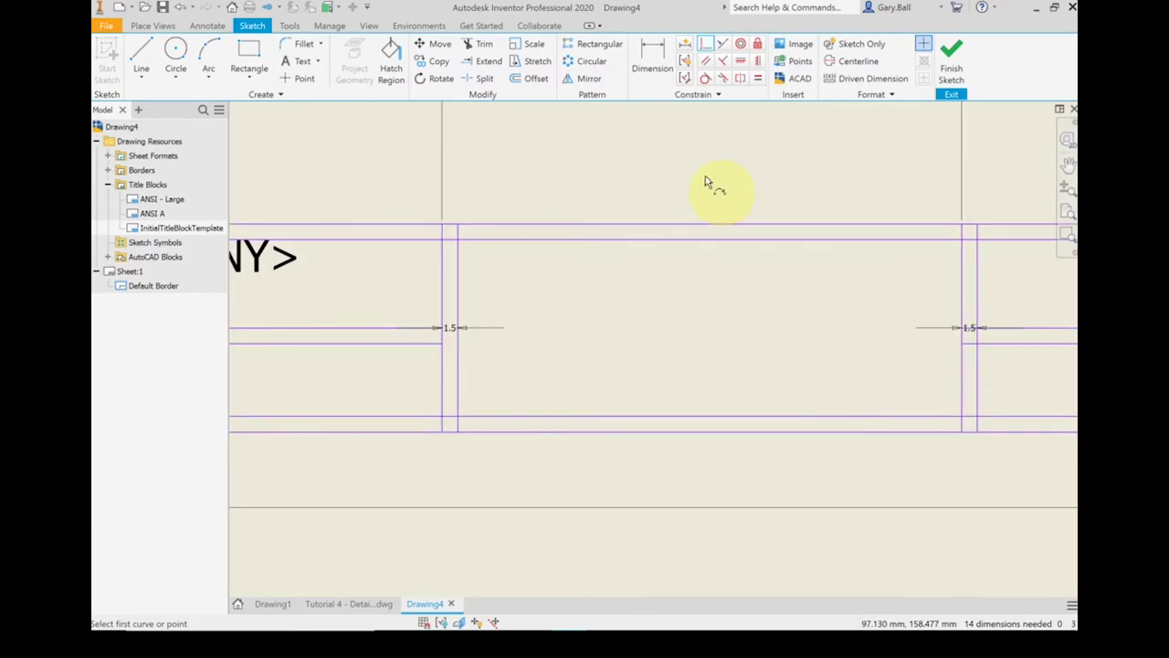
{"action": "left_click", "coordinate": [303, 61]}
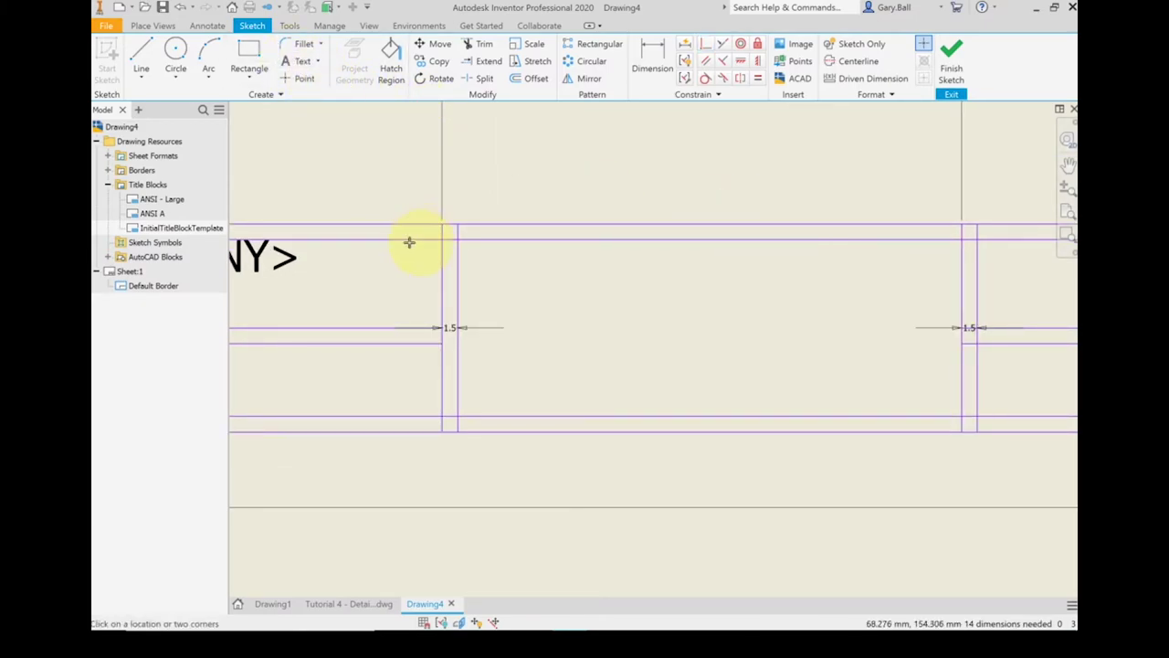
{"action": "left_click_drag", "start_coordinate": [463, 244], "coordinate": [968, 424]}
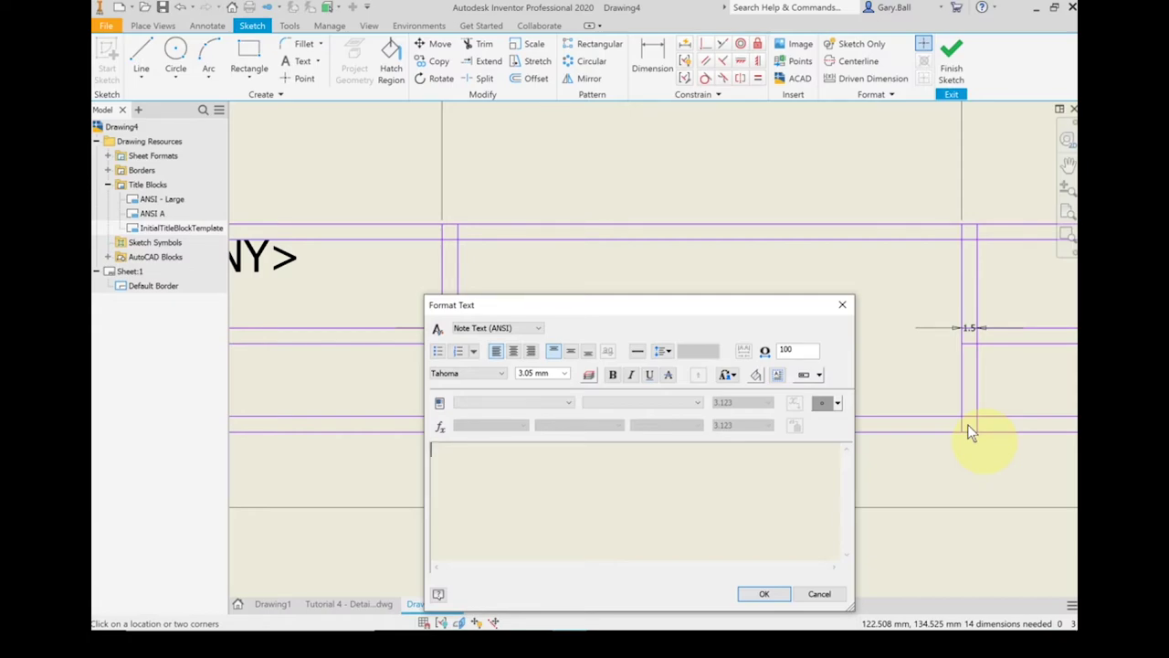
{"action": "type", "text": "Drawings in mm unless otherwise specified."}
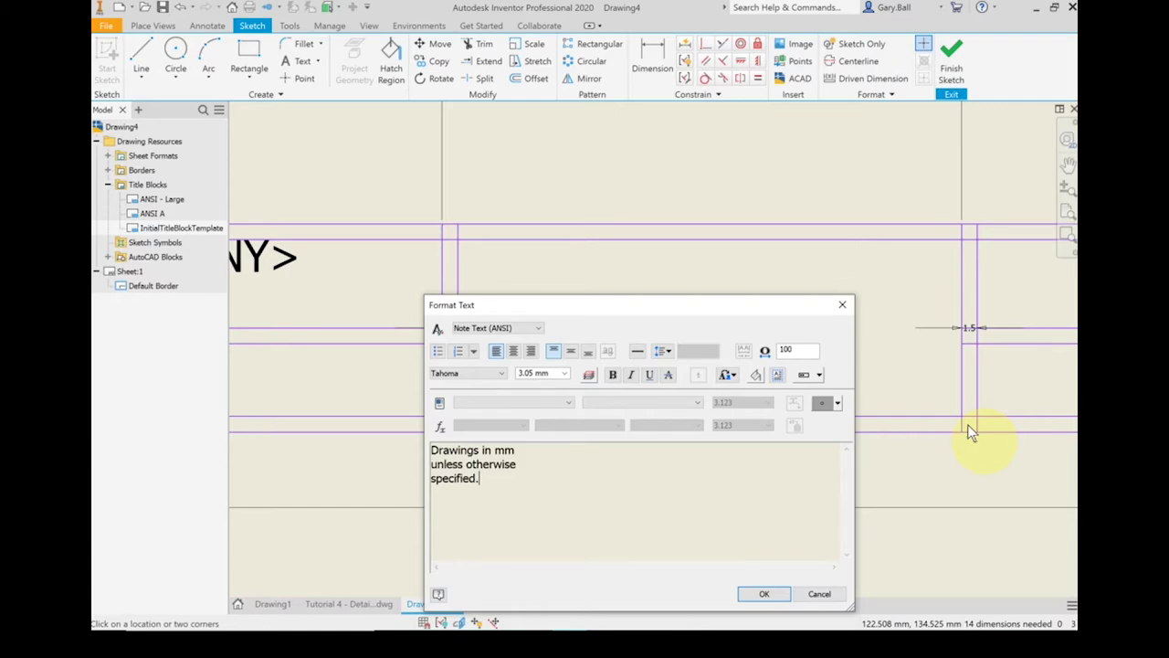
{"action": "left_click", "coordinate": [764, 594]}
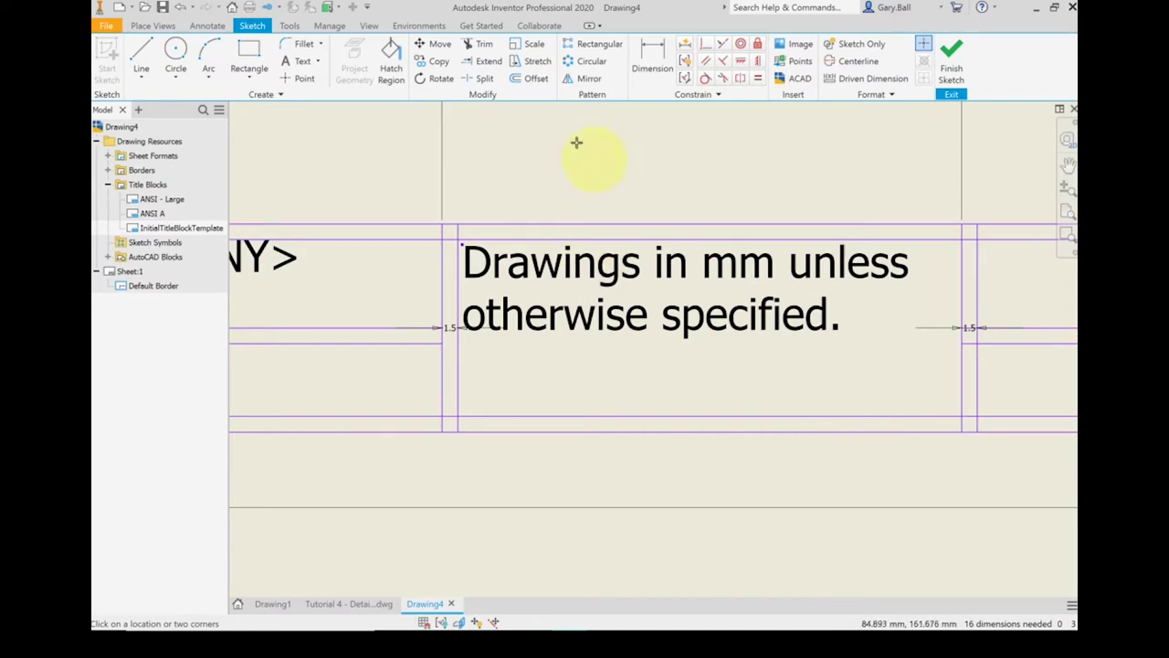
Step: Constrain the units note's upper-left corner point coincident with the upper and left inner guide lines of its cell
{"action": "scroll", "coordinate": [646, 372], "scroll_direction": "up", "scroll_amount": 5}
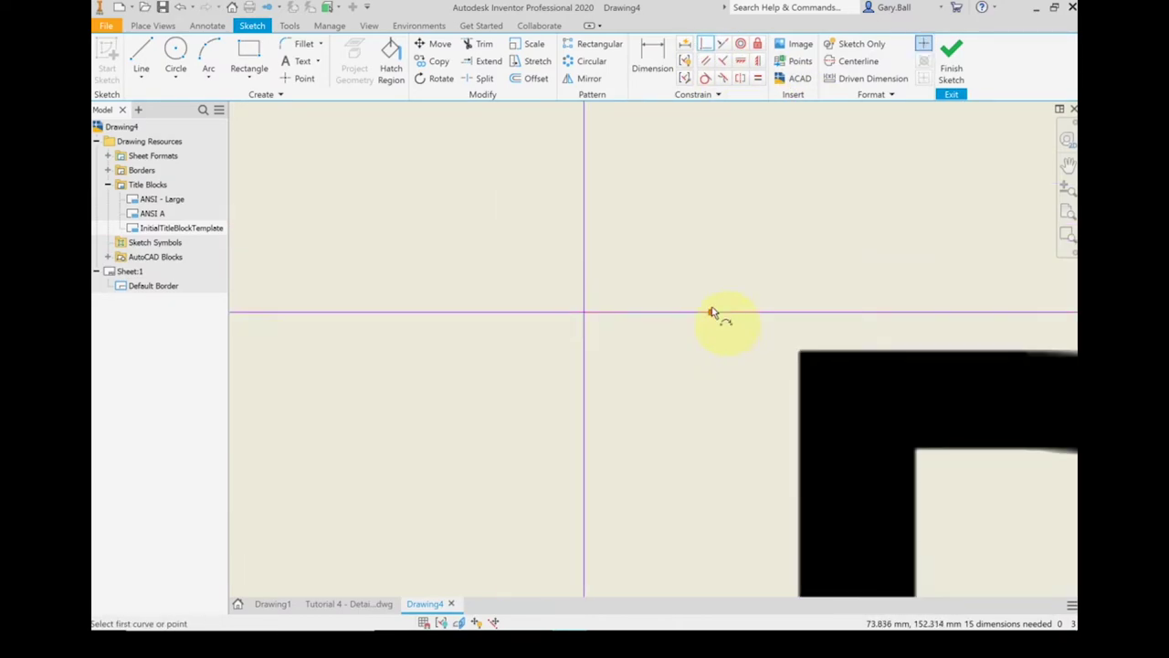
{"action": "scroll", "coordinate": [606, 365], "scroll_direction": "down", "scroll_amount": 4}
Step: Define a text box filling the upper half of the 100 mm cell and enter the label "Module:" in it
{"action": "left_click_drag", "start_coordinate": [822, 421], "coordinate": [426, 392]}
{"action": "scroll", "coordinate": [829, 378], "scroll_direction": "down", "scroll_amount": 2}
{"action": "left_click_drag", "start_coordinate": [926, 386], "coordinate": [478, 390]}
{"action": "left_click", "coordinate": [248, 56]}
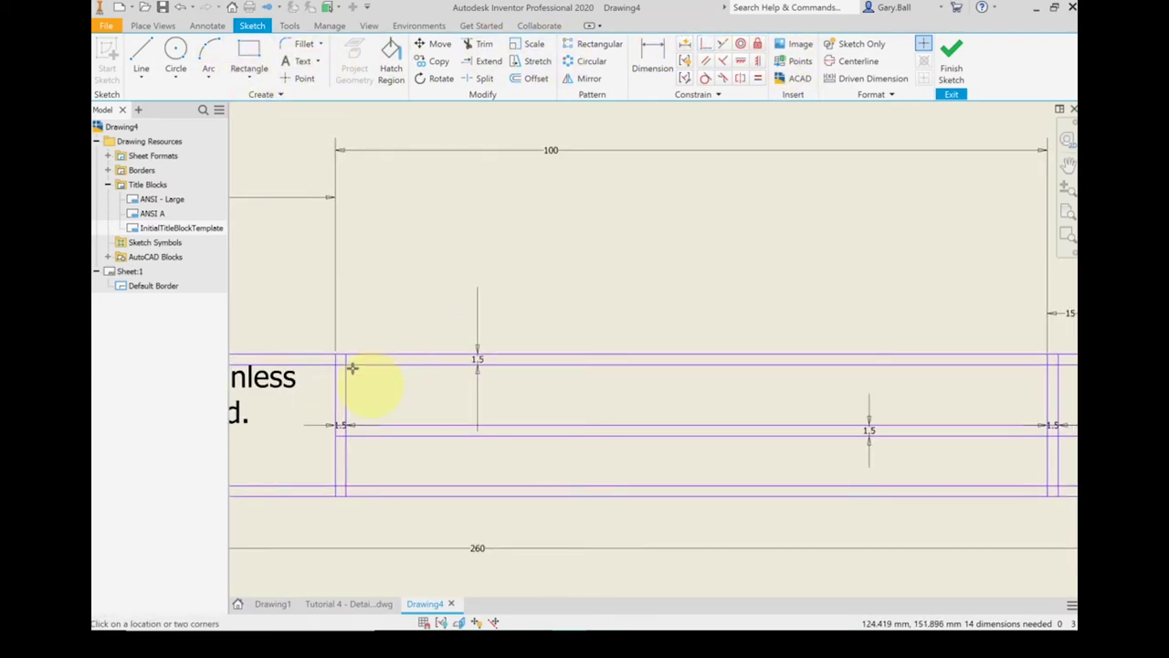
{"action": "left_click", "coordinate": [351, 368]}
{"action": "left_click", "coordinate": [1047, 428]}
{"action": "type", "text": "Module:"}
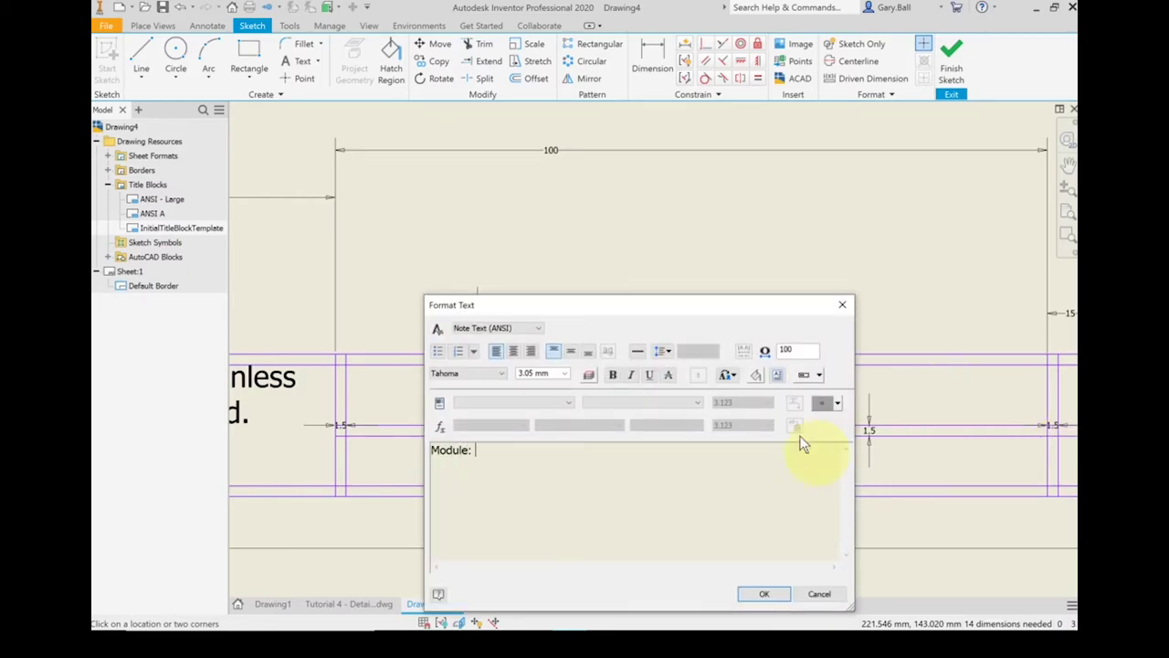
Step: Add the model property PROJECT after the "Module:" label and accept the text
{"action": "left_click", "coordinate": [567, 403]}
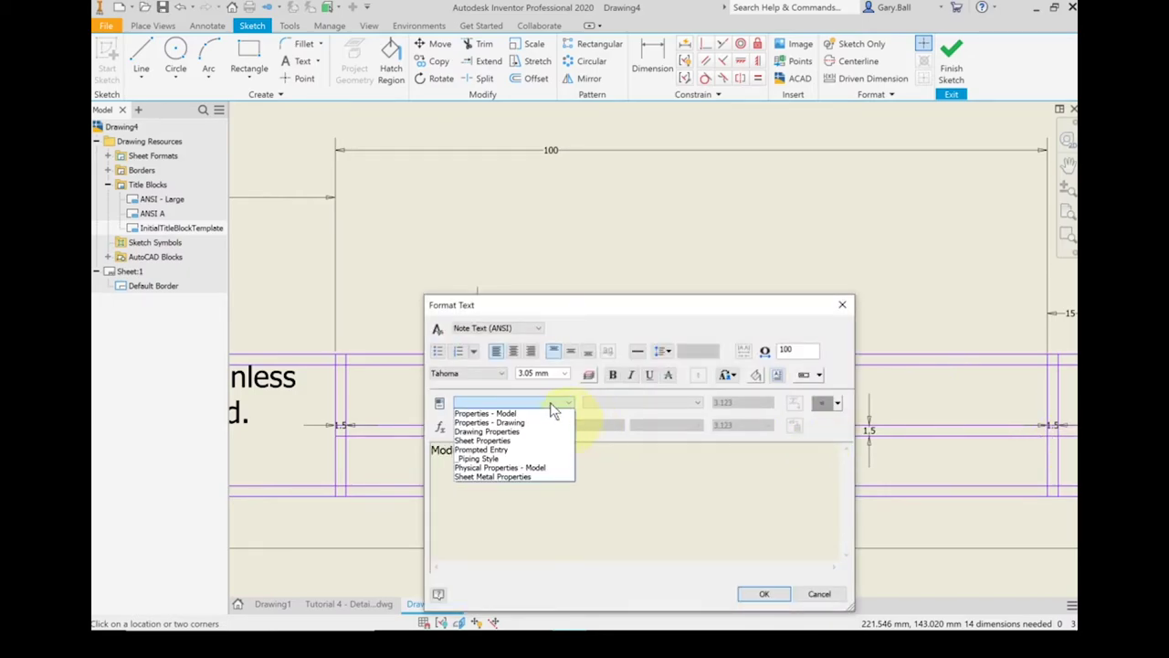
{"action": "left_click", "coordinate": [524, 414]}
{"action": "left_click", "coordinate": [699, 403]}
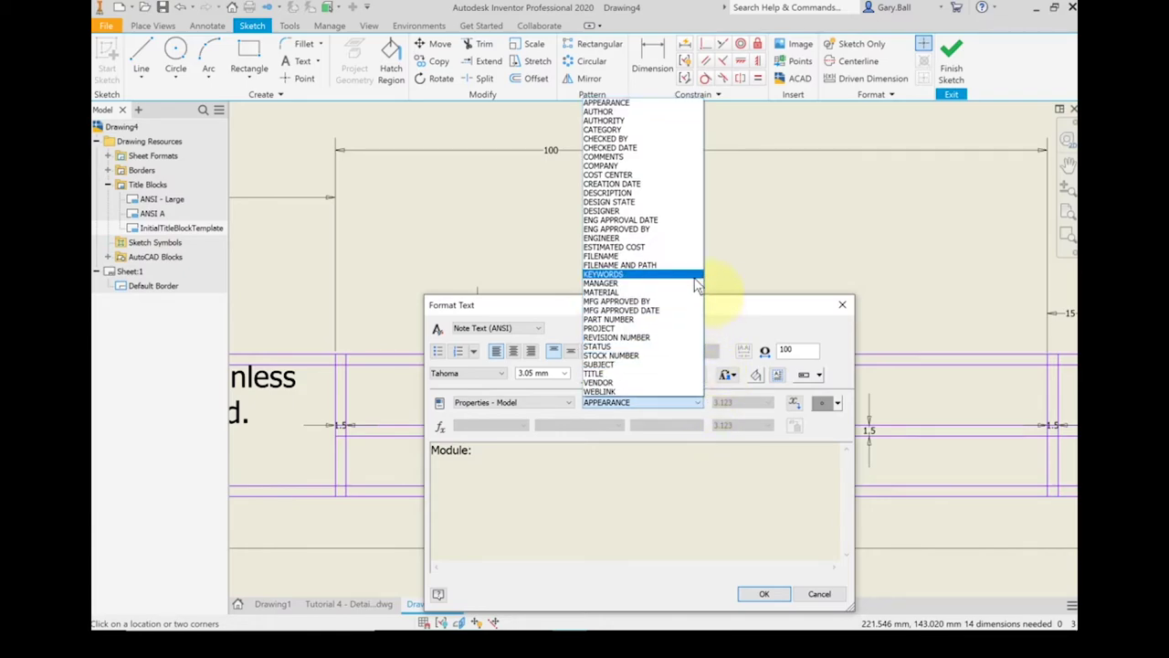
{"action": "left_click", "coordinate": [674, 334]}
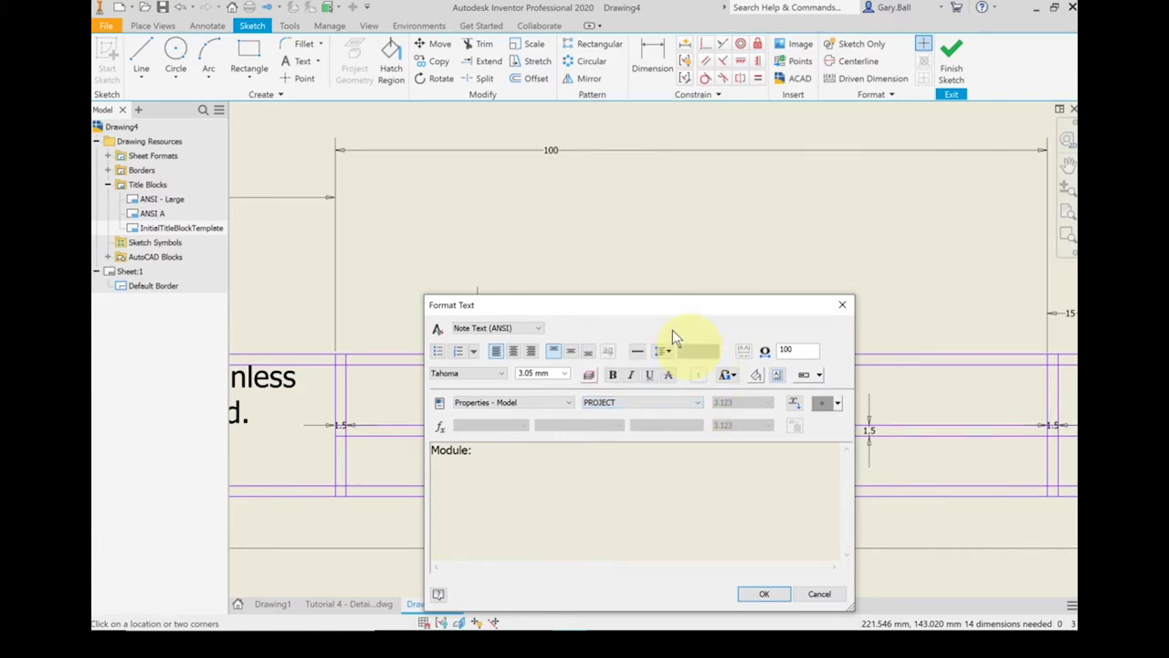
{"action": "left_click", "coordinate": [794, 404]}
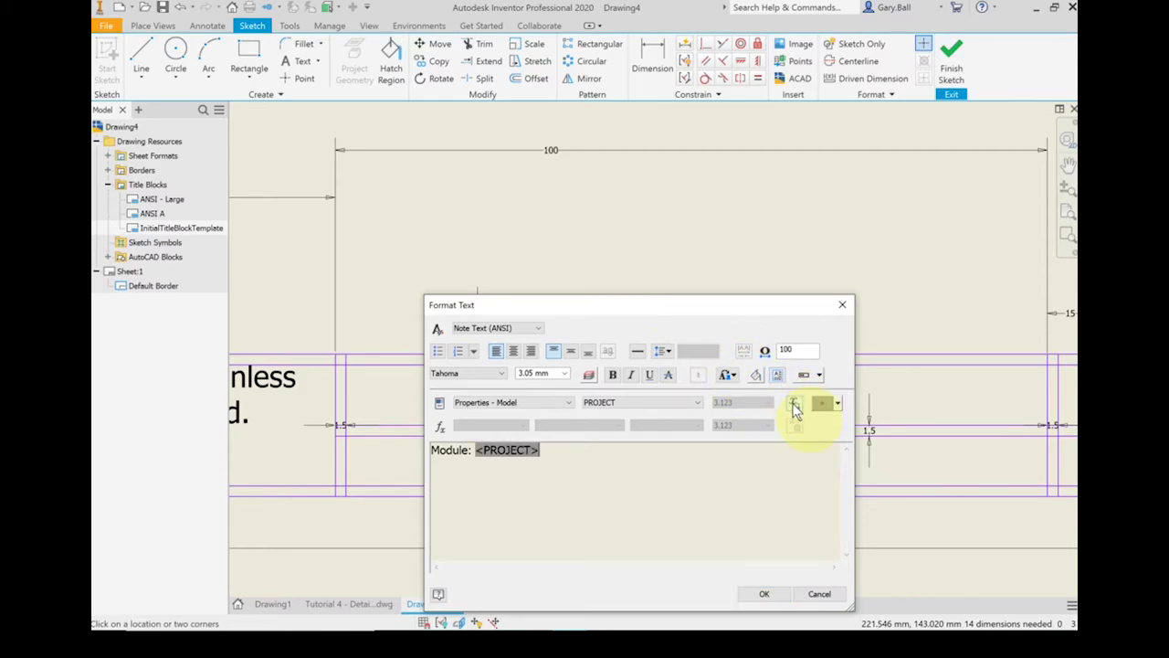
{"action": "left_click", "coordinate": [772, 594]}
Step: Constrain the module text's upper-left corner point coincident with the upper and left inner guide lines of the 100 mm cell
{"action": "scroll", "coordinate": [339, 368], "scroll_direction": "down", "scroll_amount": 6}
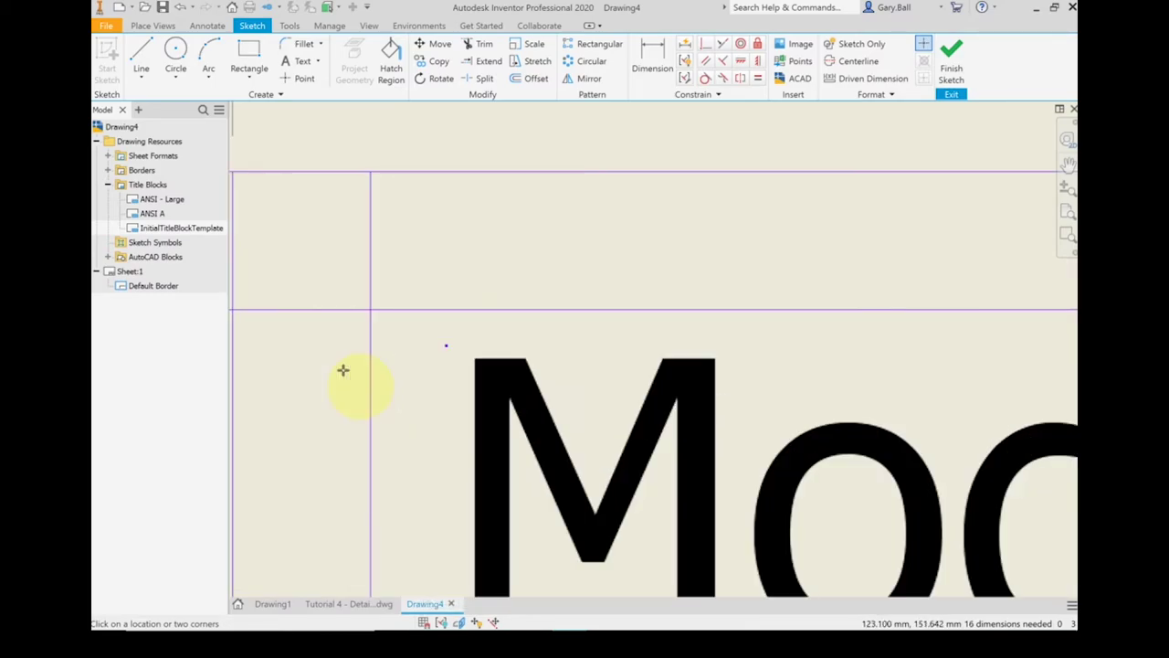
{"action": "key", "text": "d"}
{"action": "scroll", "coordinate": [392, 332], "scroll_direction": "up", "scroll_amount": 4}
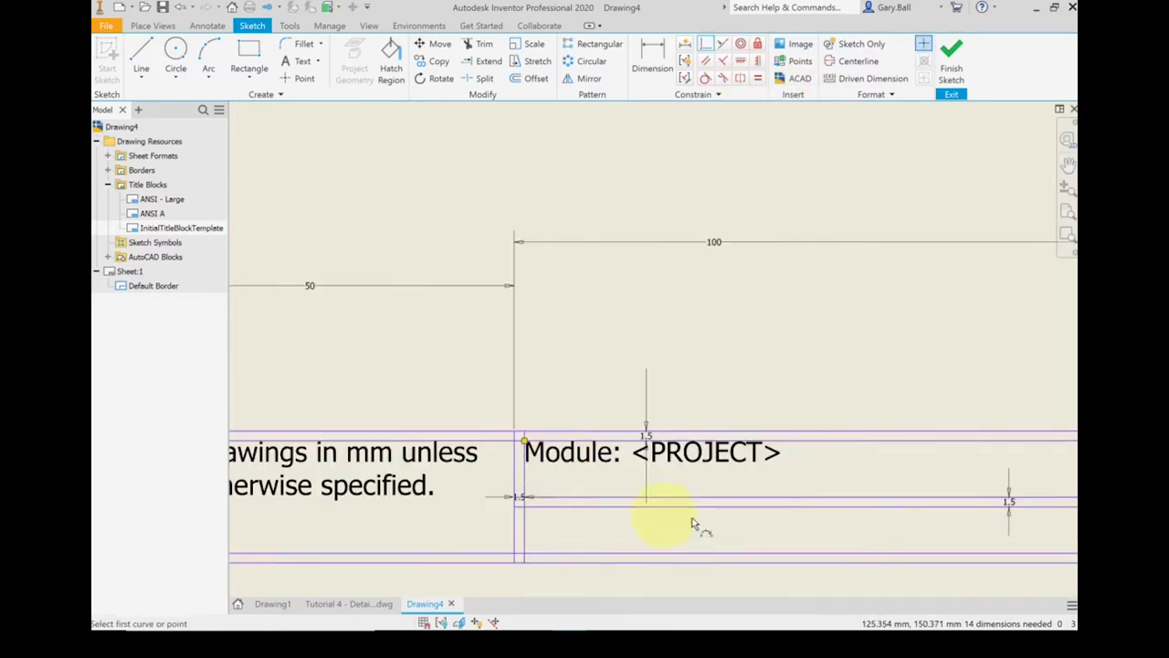
Step: Define a text box filling the lower half of the 100 mm cell and enter the label "Title:" in it
{"action": "key", "text": "r"}
{"action": "left_click", "coordinate": [315, 342]}
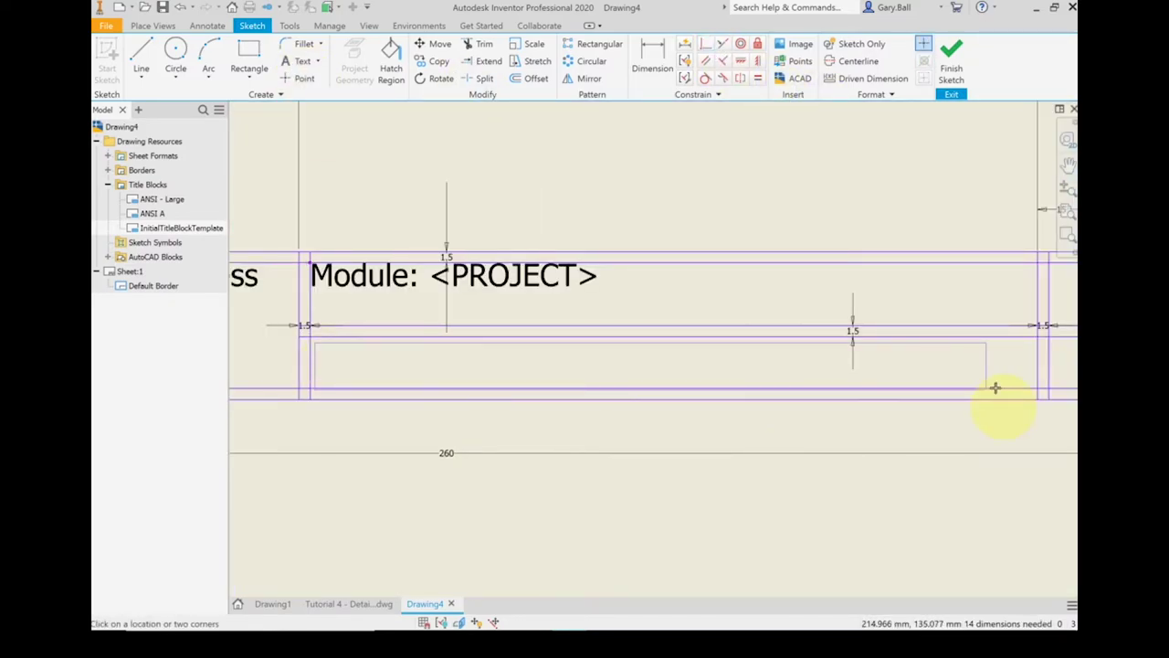
{"action": "left_click", "coordinate": [1029, 394]}
{"action": "type", "text": "Title:"}
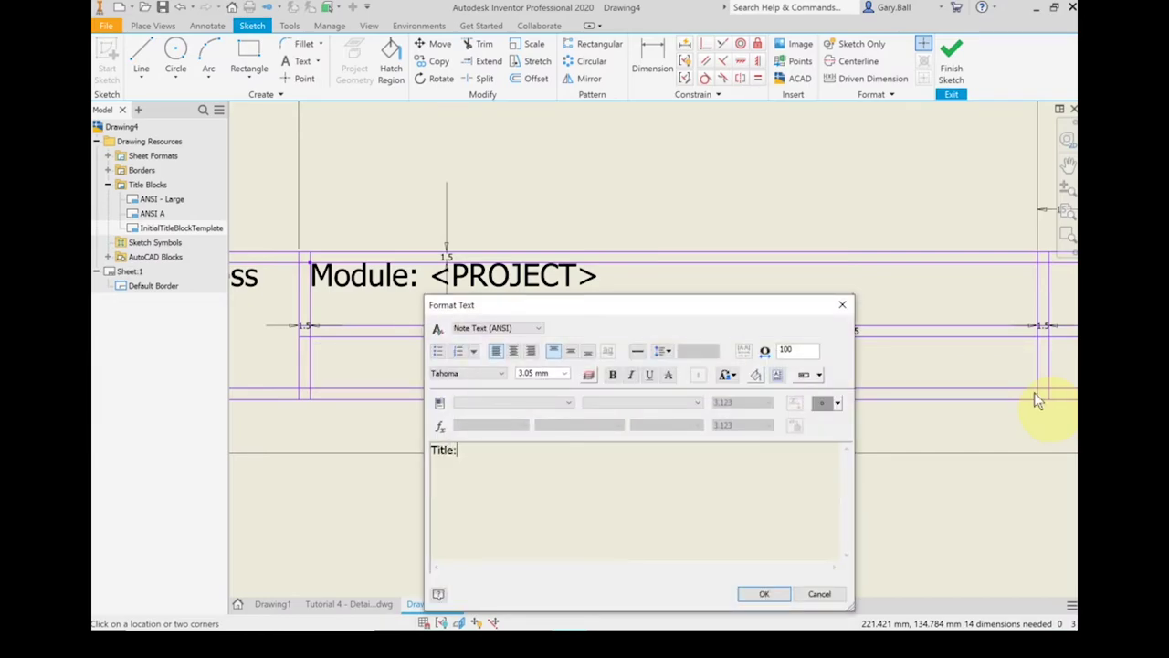
Step: Add the model property TITLE after the "Title:" label and accept the text
{"action": "left_click", "coordinate": [501, 402]}
{"action": "left_click", "coordinate": [498, 414]}
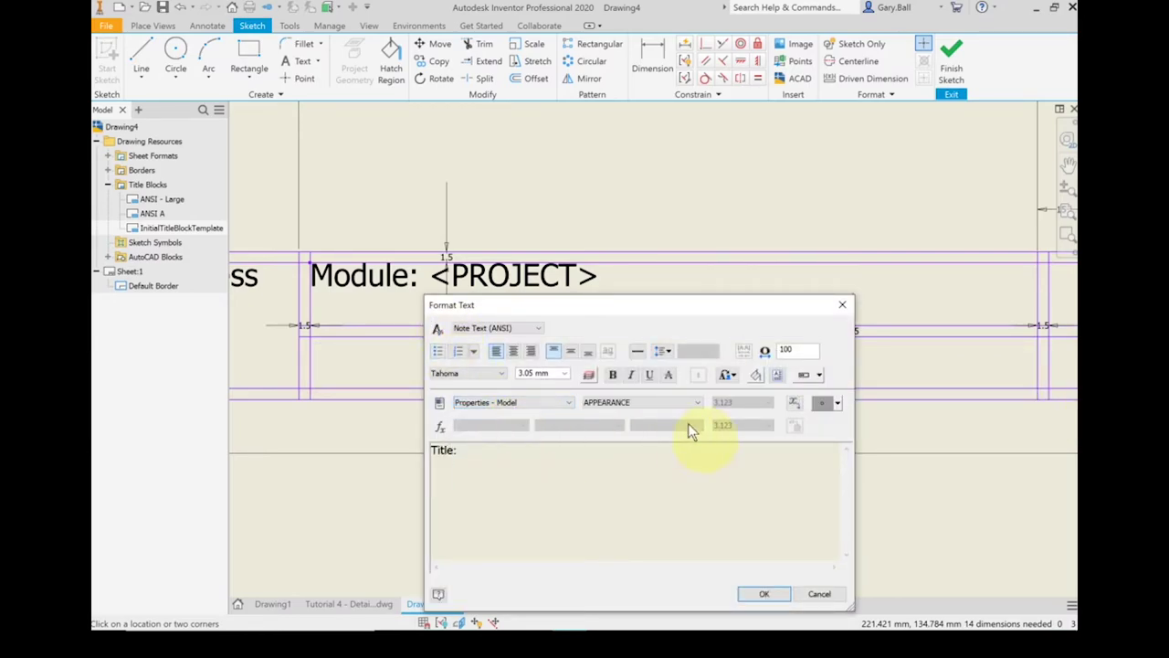
{"action": "left_click", "coordinate": [695, 405]}
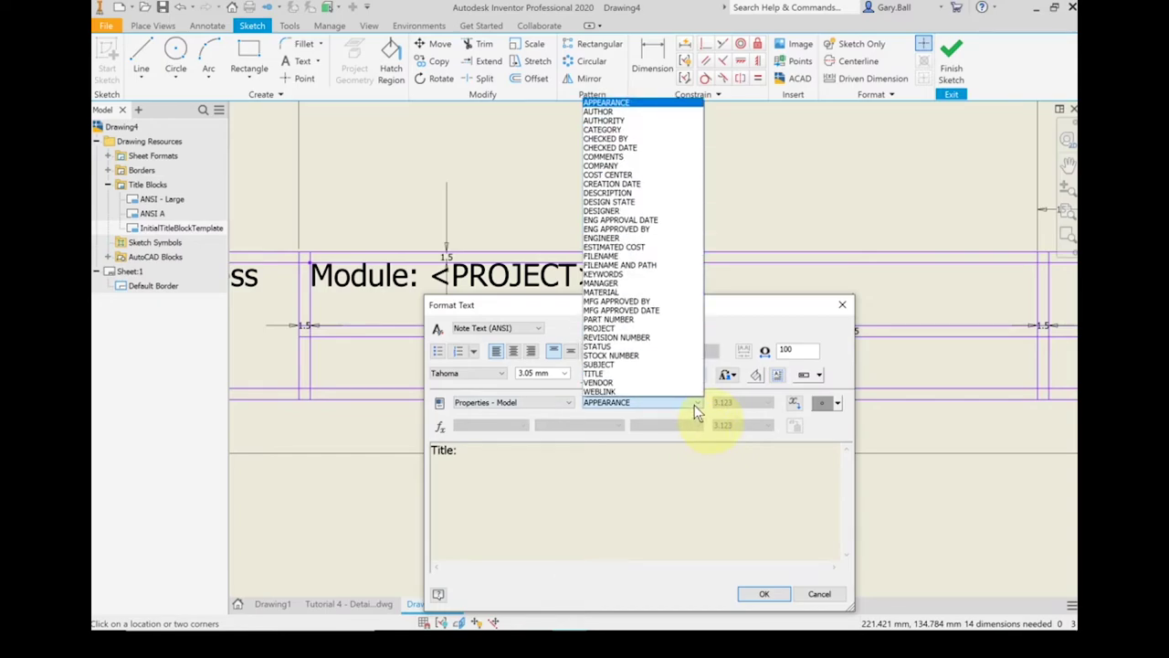
{"action": "left_click", "coordinate": [690, 374]}
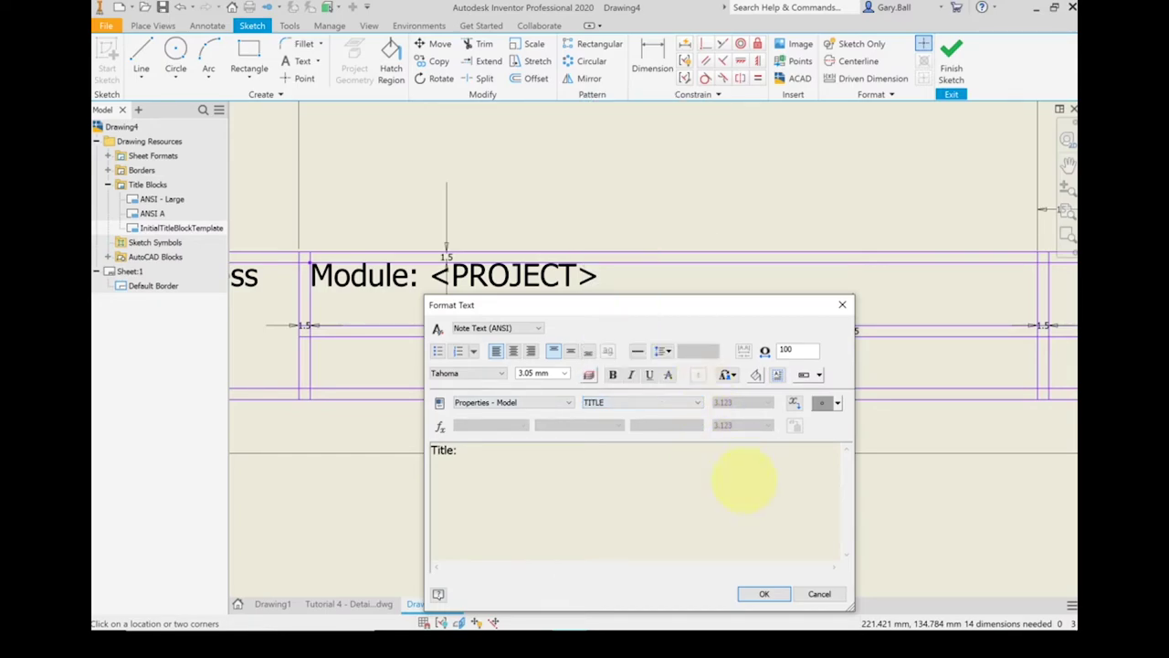
{"action": "left_click", "coordinate": [796, 405]}
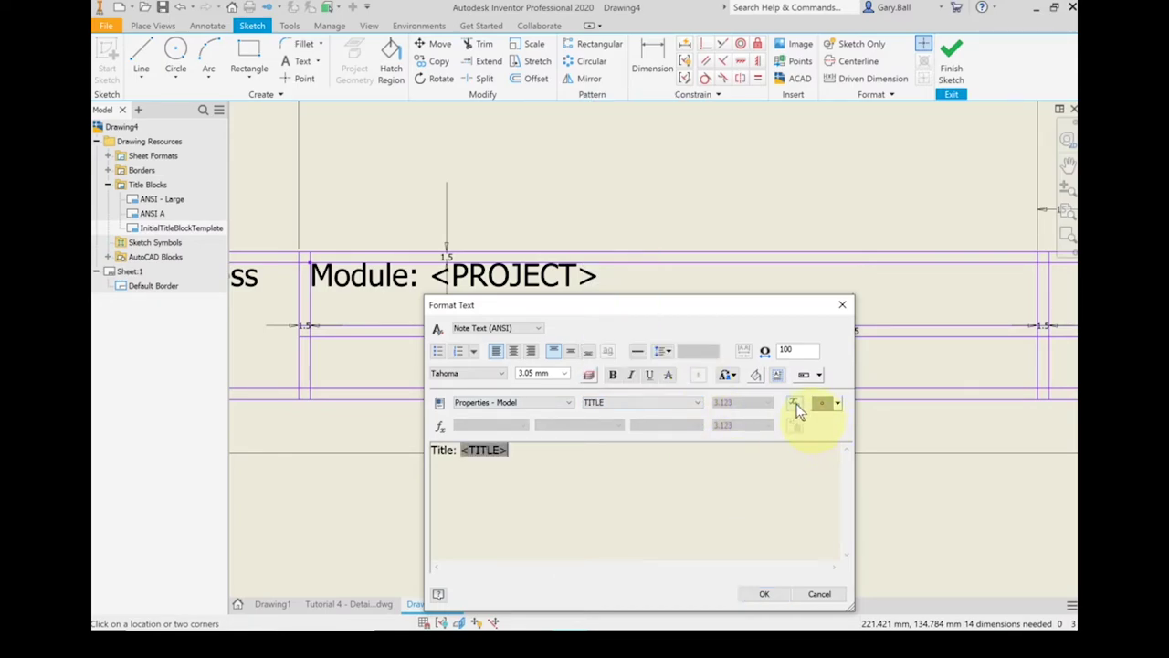
{"action": "left_click", "coordinate": [766, 594]}
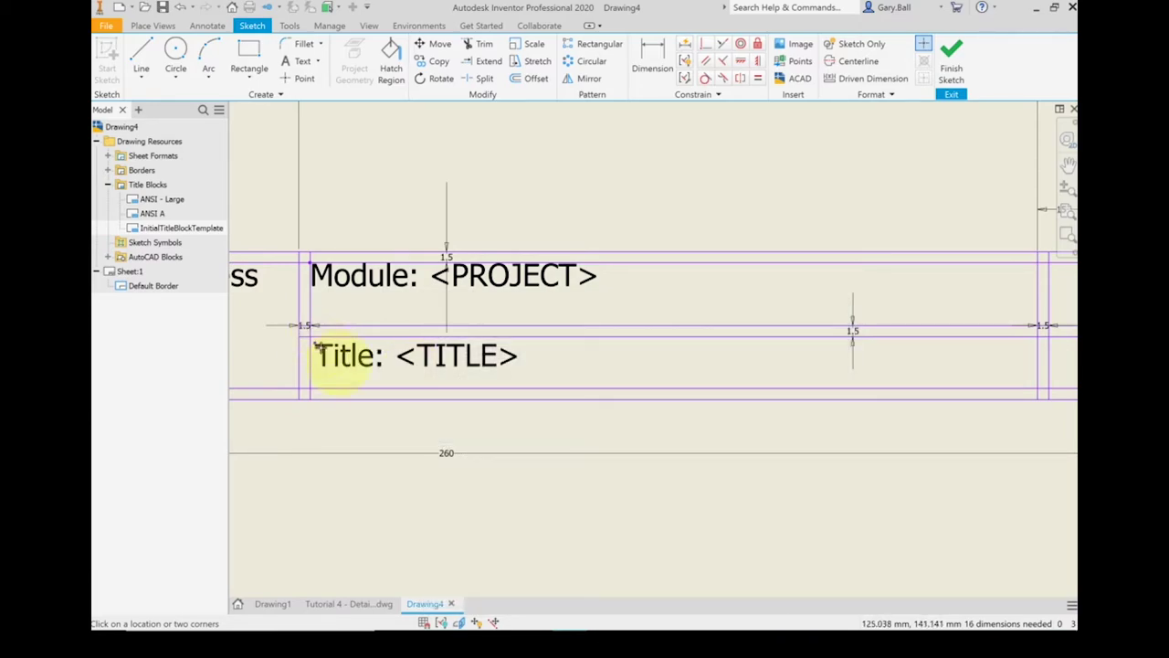
Step: Constrain the title text's upper-left corner point coincident with the upper and left inner guide lines of the lower half of the 100 mm cell
{"action": "scroll", "coordinate": [311, 345], "scroll_direction": "up", "scroll_amount": 3}
{"action": "key", "text": "c"}
{"action": "scroll", "coordinate": [308, 339], "scroll_direction": "down", "scroll_amount": 6}
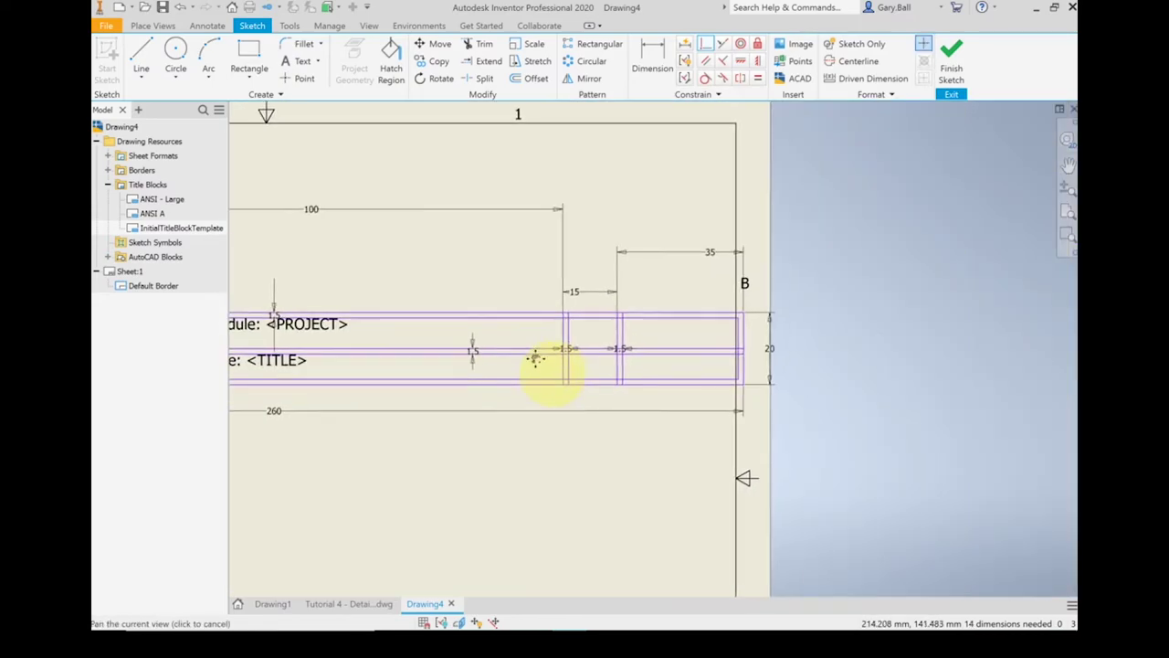
Step: Draw a vertical line about 10 mm long in the 35 mm cell, from the horizontal divider down to the title block's bottom edge
{"action": "scroll", "coordinate": [548, 373], "scroll_direction": "up", "scroll_amount": 2}
{"action": "scroll", "coordinate": [339, 496], "scroll_direction": "down", "scroll_amount": 3}
{"action": "scroll", "coordinate": [339, 496], "scroll_direction": "up", "scroll_amount": 4}
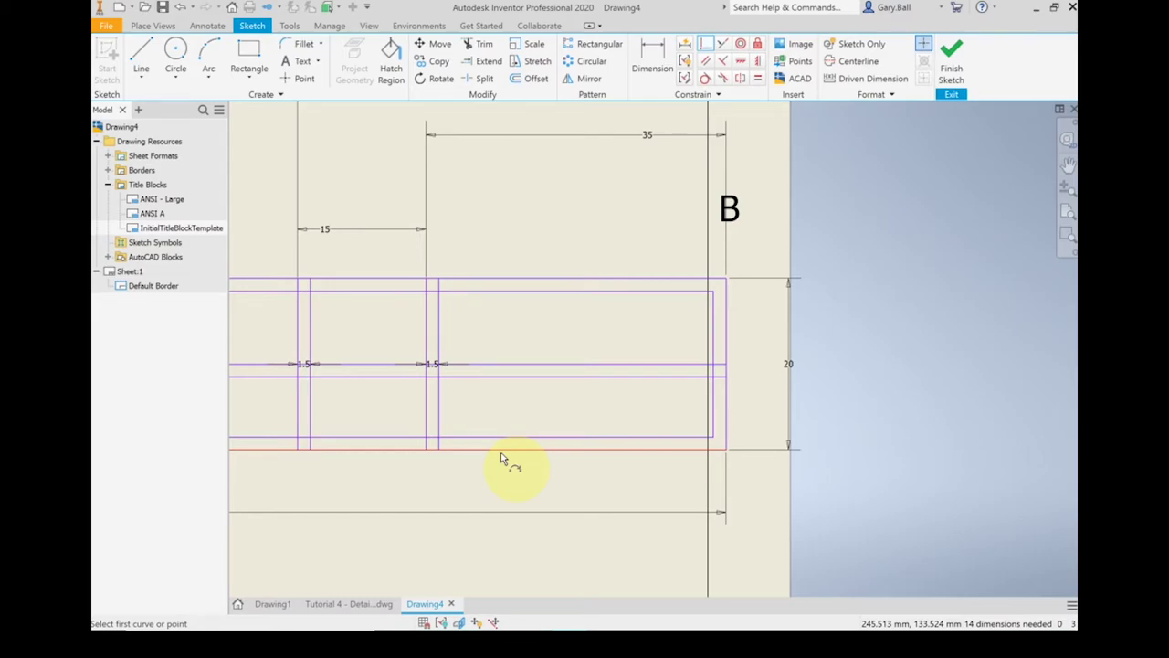
{"action": "key", "text": "Escape"}
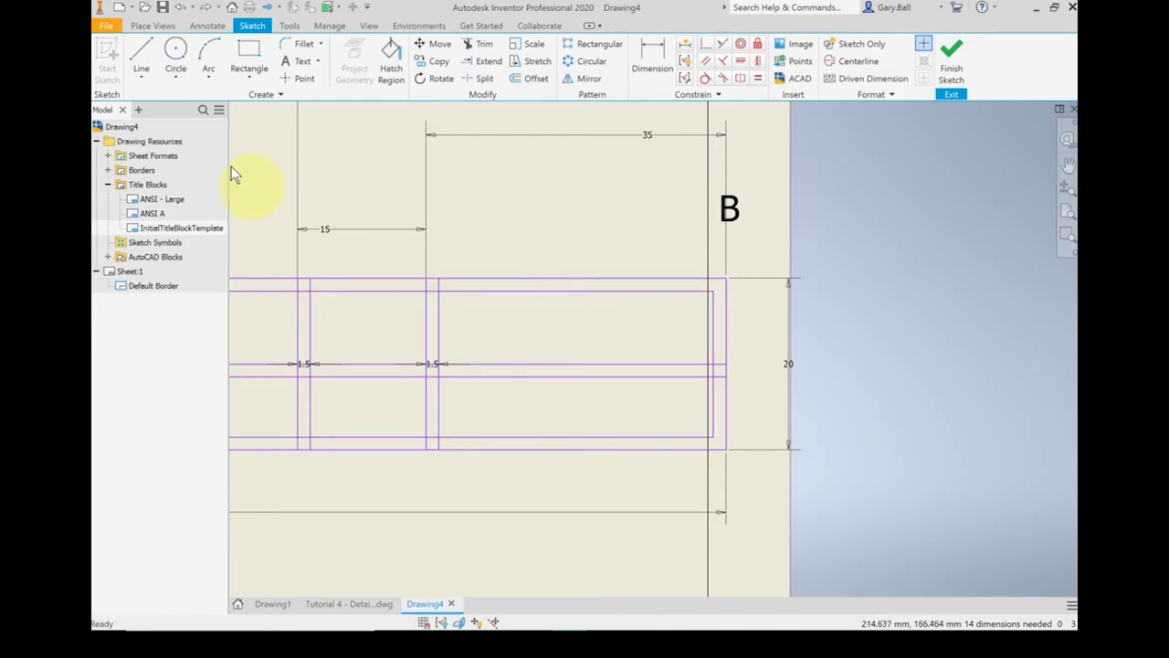
{"action": "left_click", "coordinate": [141, 56]}
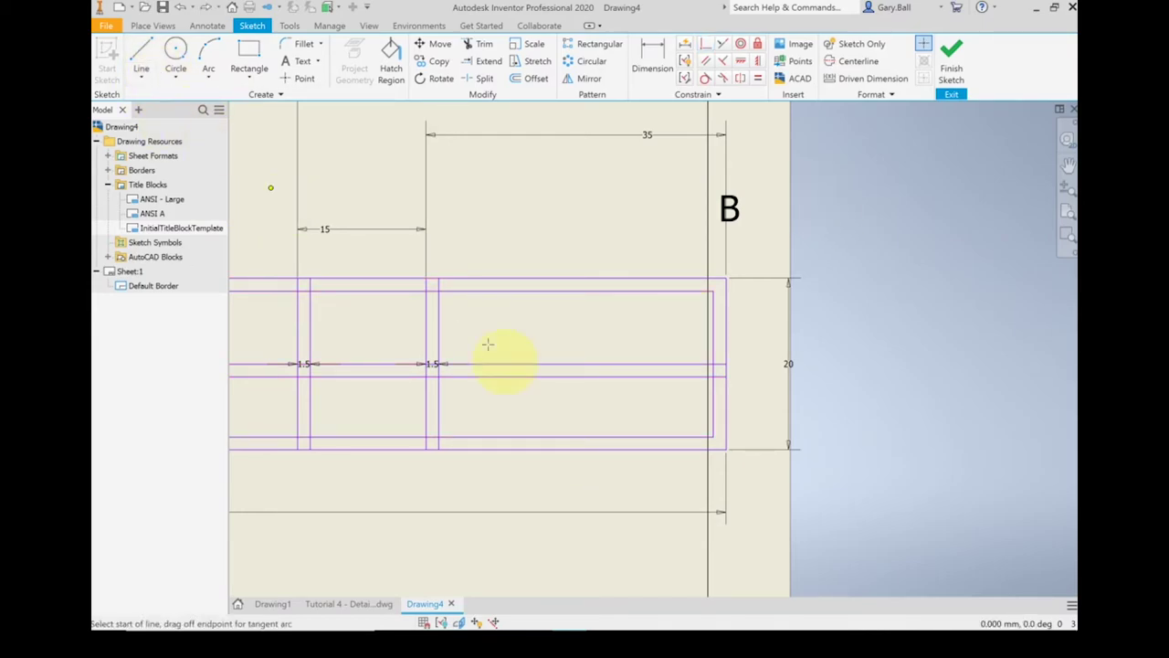
{"action": "left_click", "coordinate": [556, 363]}
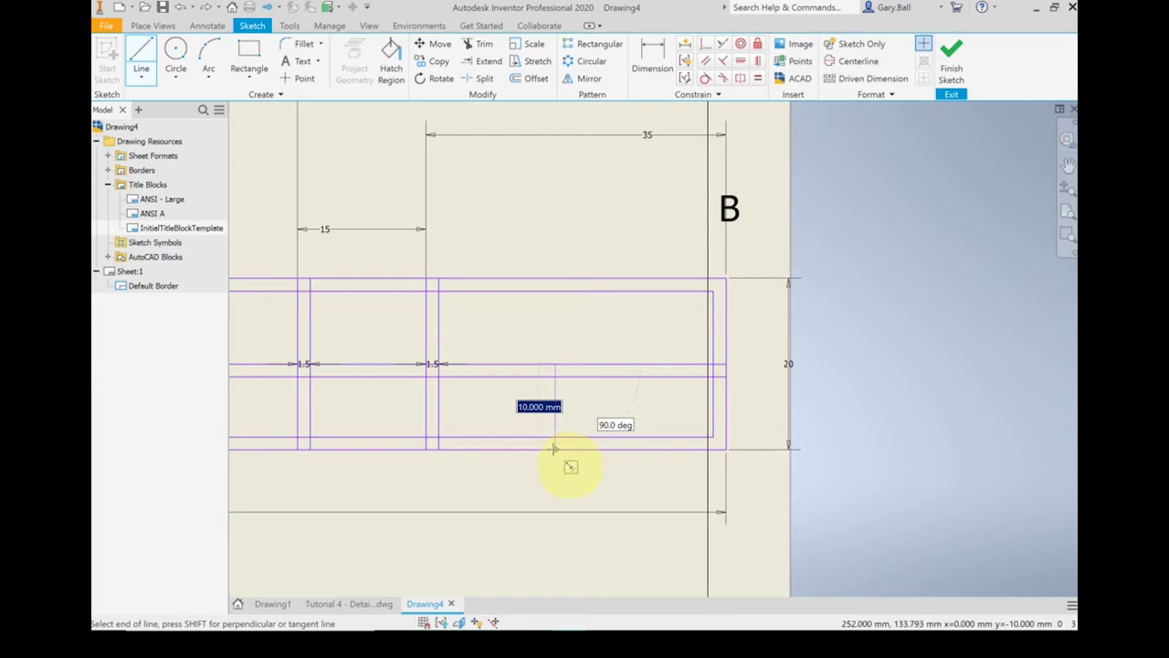
{"action": "left_click", "coordinate": [554, 449]}
Step: Dimension the new vertical line from the left edge of the 35 mm cell and set the distance to 18 mm
{"action": "left_click", "coordinate": [652, 57]}
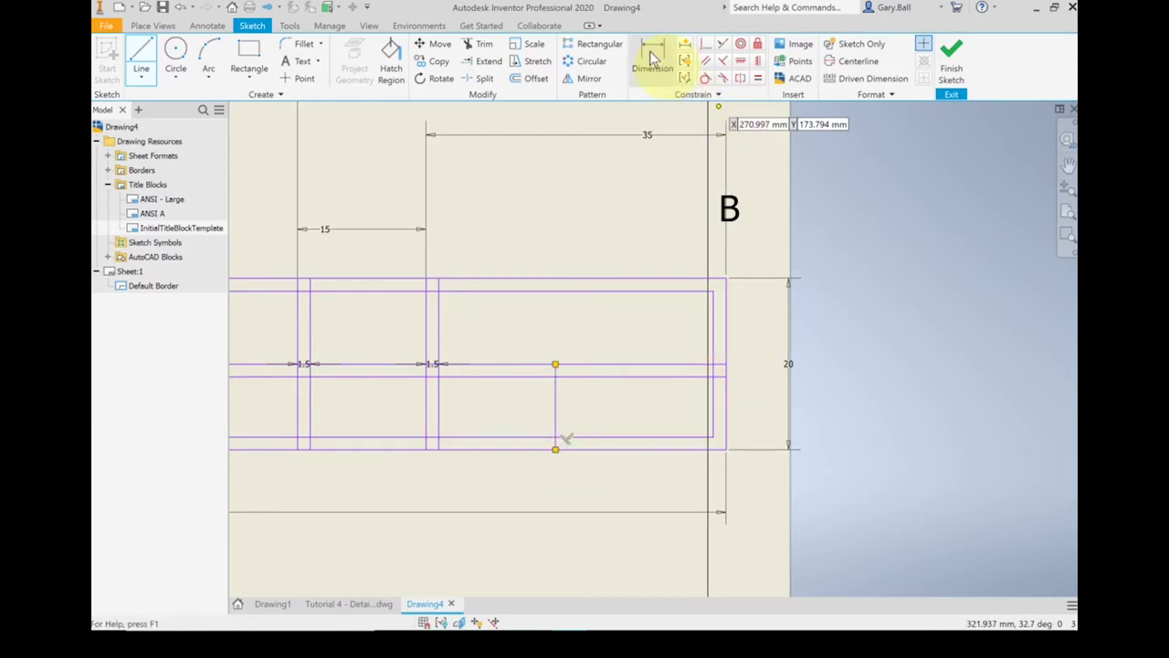
{"action": "left_click", "coordinate": [426, 419]}
{"action": "left_click", "coordinate": [555, 428]}
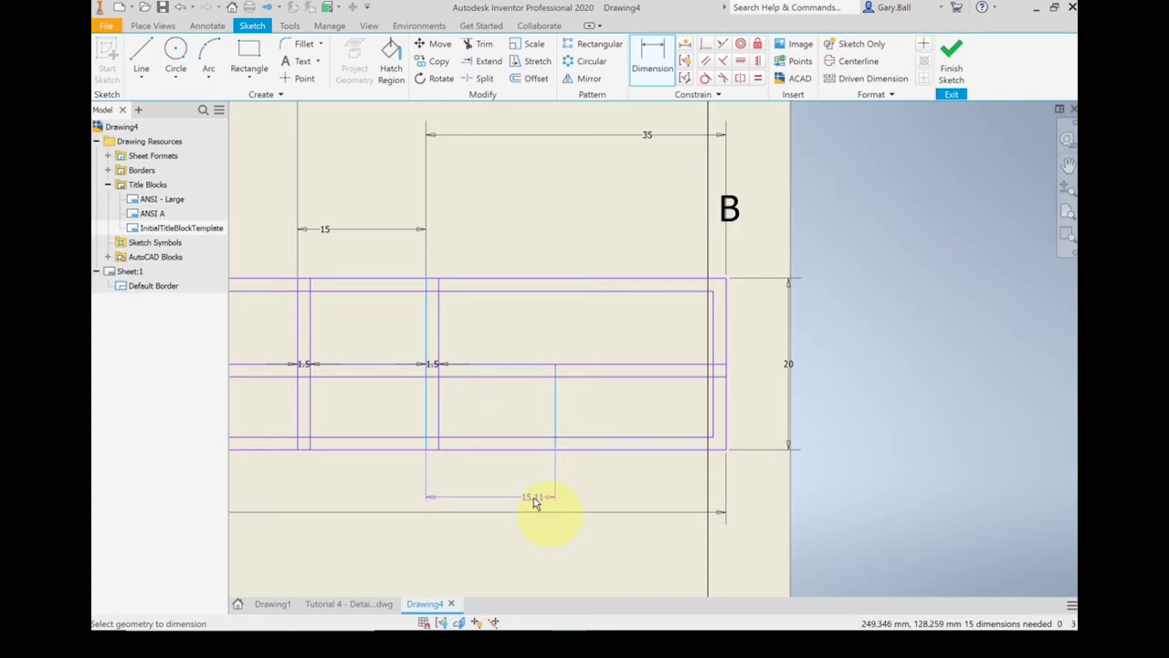
{"action": "left_click", "coordinate": [530, 501]}
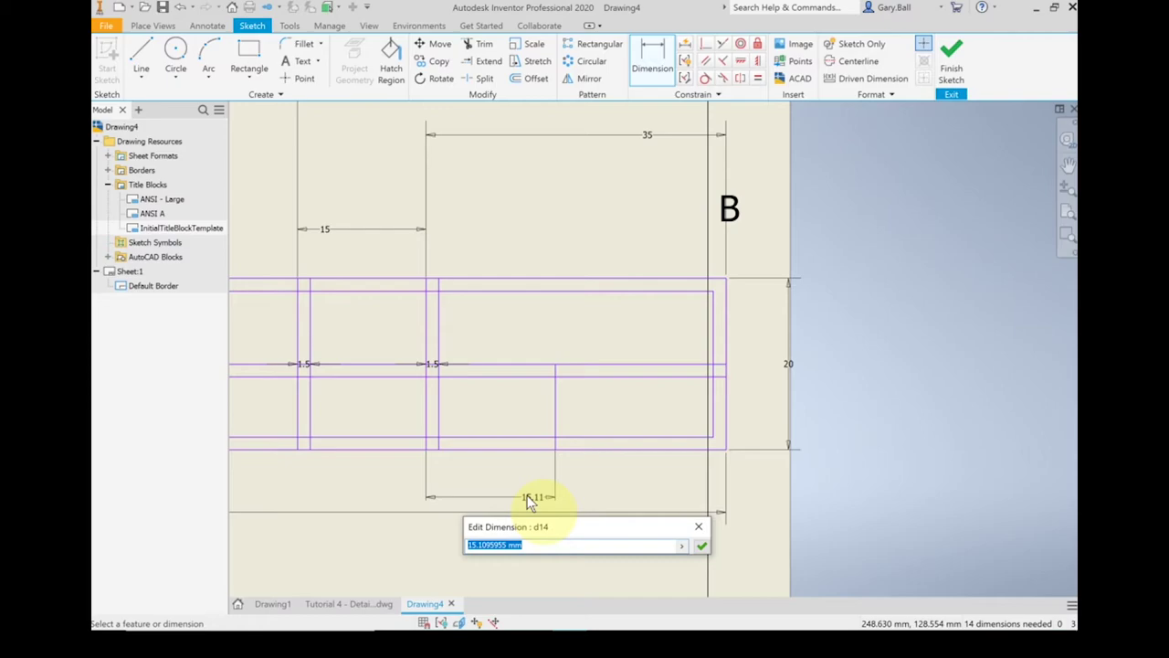
{"action": "type", "text": "18"}
{"action": "key", "text": "Return"}
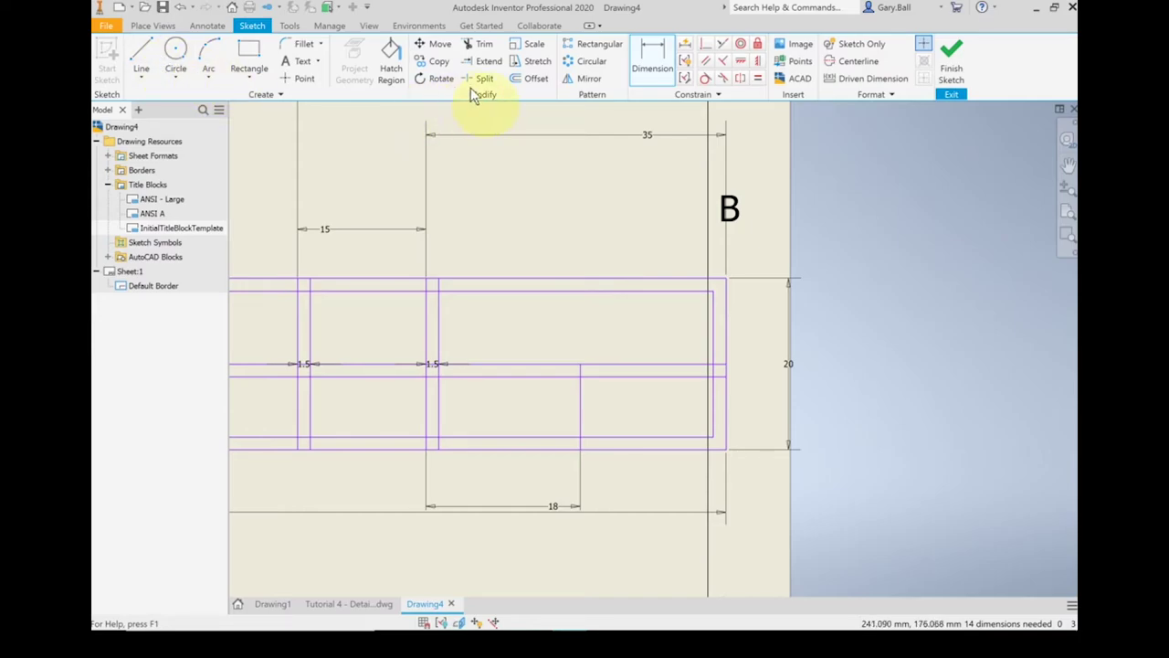
Step: Offset the new vertical divider 1.5 mm to its right as a guide line
{"action": "left_click", "coordinate": [519, 81]}
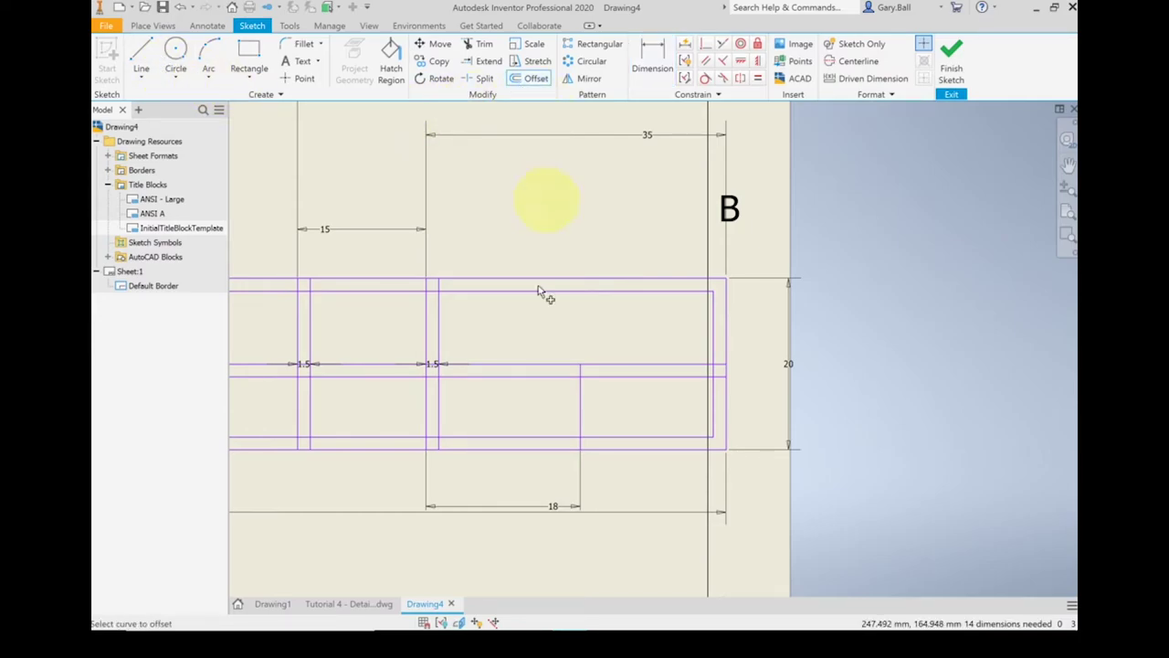
{"action": "left_click", "coordinate": [580, 406]}
{"action": "type", "text": "1.5"}
{"action": "key", "text": "Return"}
Step: Add a text box in the lower half of the 15 mm cell with "Size:" and the sheet property Sheet Size on a second line
{"action": "left_click", "coordinate": [300, 61]}
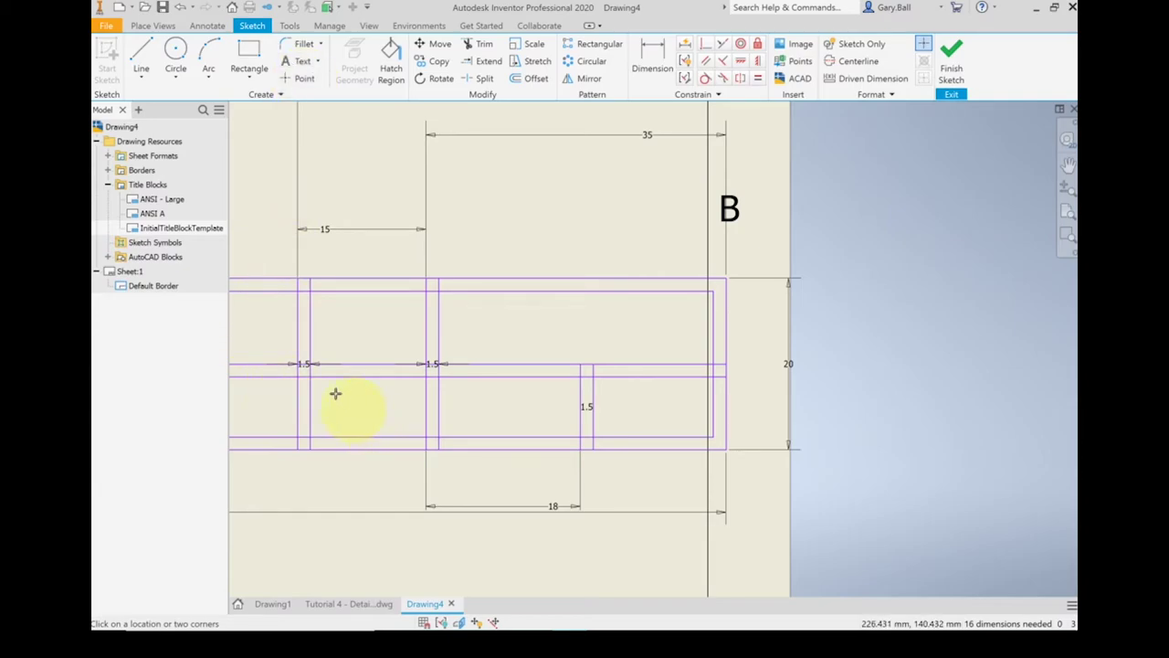
{"action": "left_click_drag", "start_coordinate": [313, 376], "coordinate": [432, 459]}
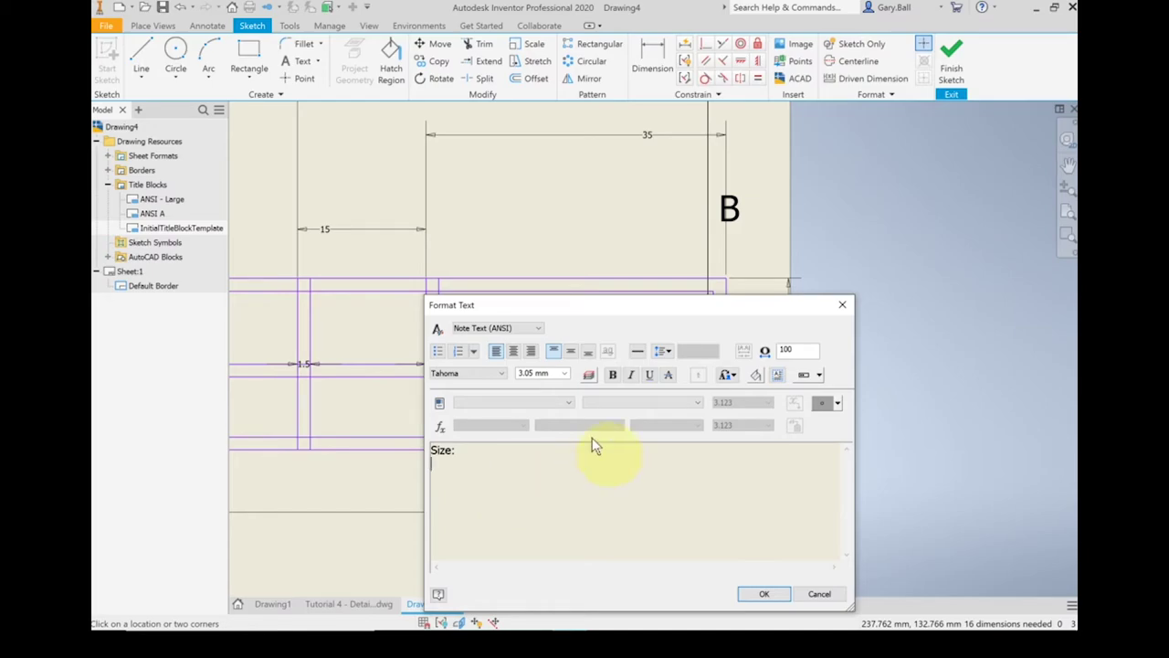
{"action": "left_click", "coordinate": [570, 403]}
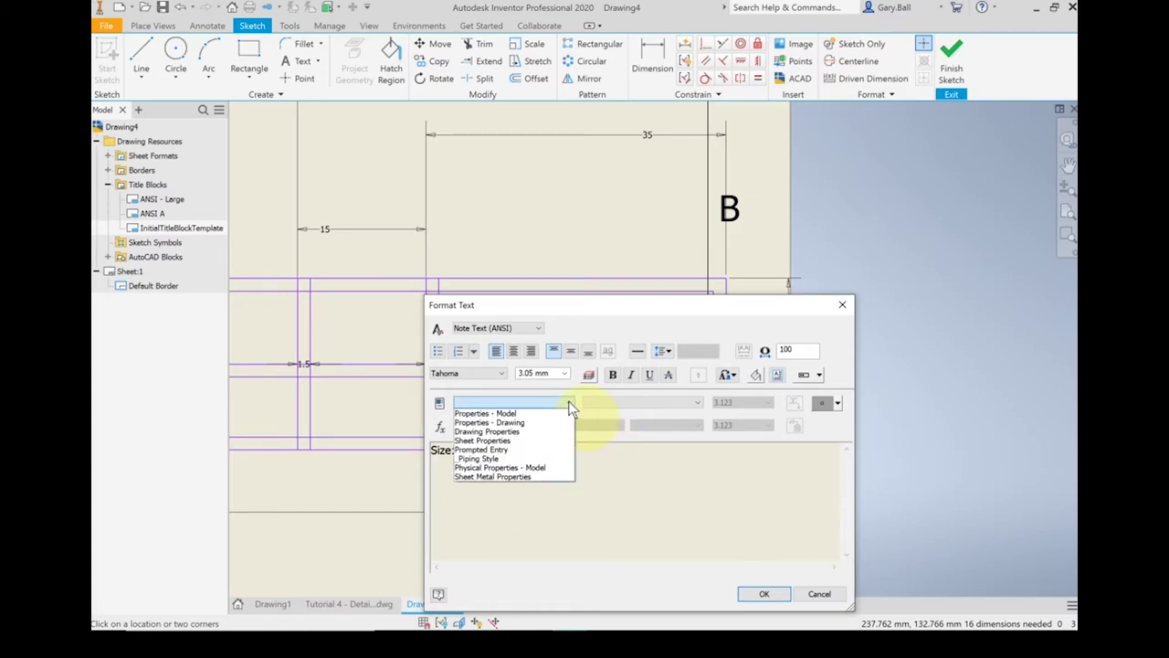
{"action": "left_click", "coordinate": [517, 442]}
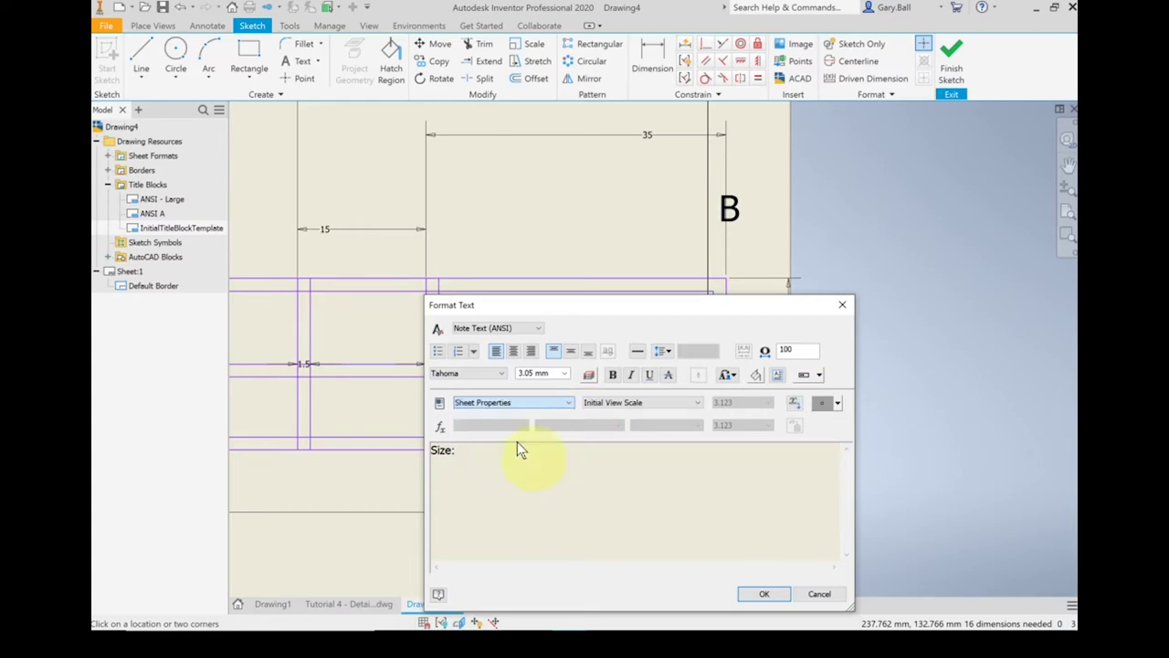
{"action": "left_click", "coordinate": [697, 402]}
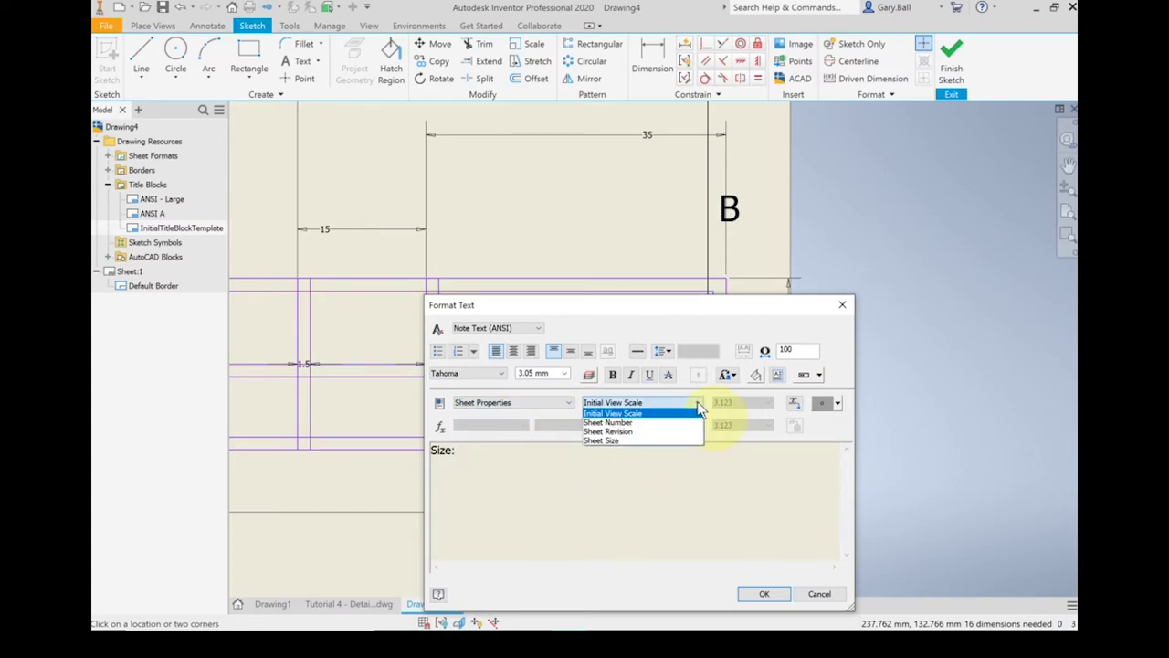
{"action": "left_click", "coordinate": [628, 442]}
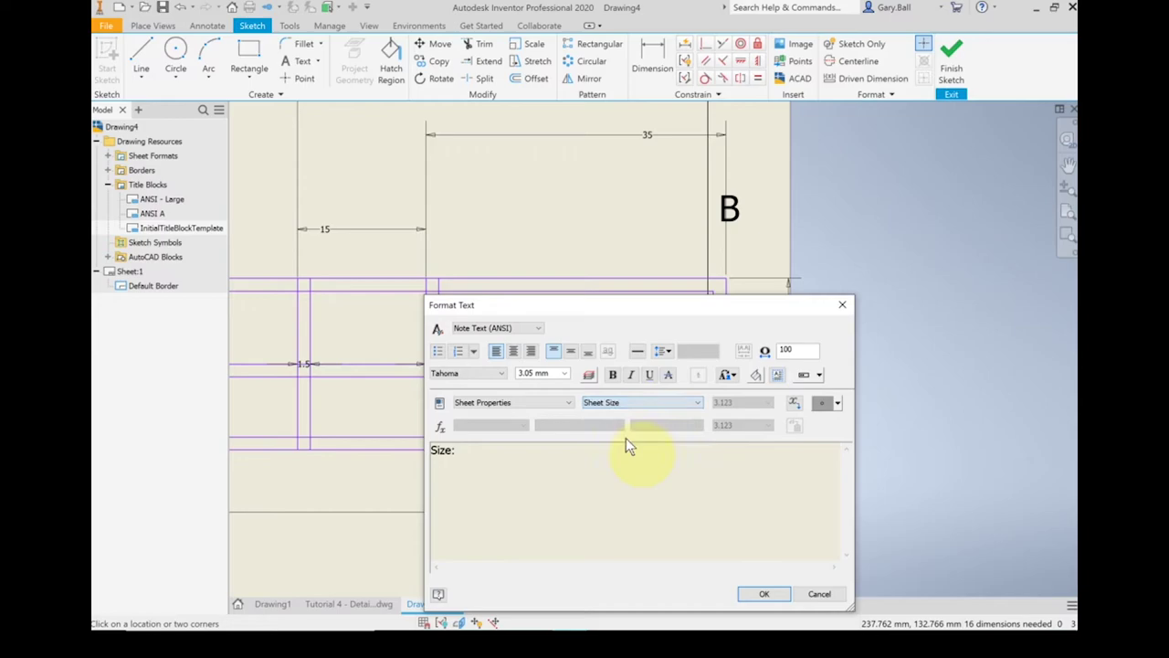
{"action": "left_click", "coordinate": [795, 407]}
{"action": "left_click", "coordinate": [770, 594]}
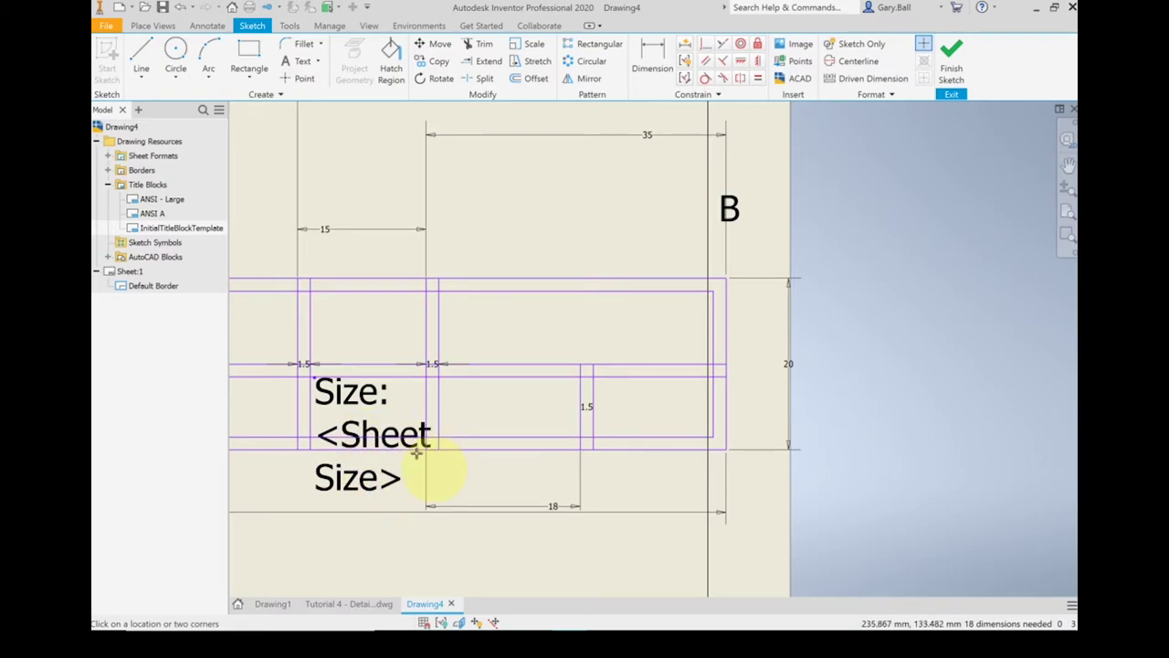
Step: Constrain the size text's upper-left corner point coincident with the upper and left inner guide lines of its cell
{"action": "left_click", "coordinate": [706, 44]}
{"action": "scroll", "coordinate": [325, 375], "scroll_direction": "up", "scroll_amount": 5}
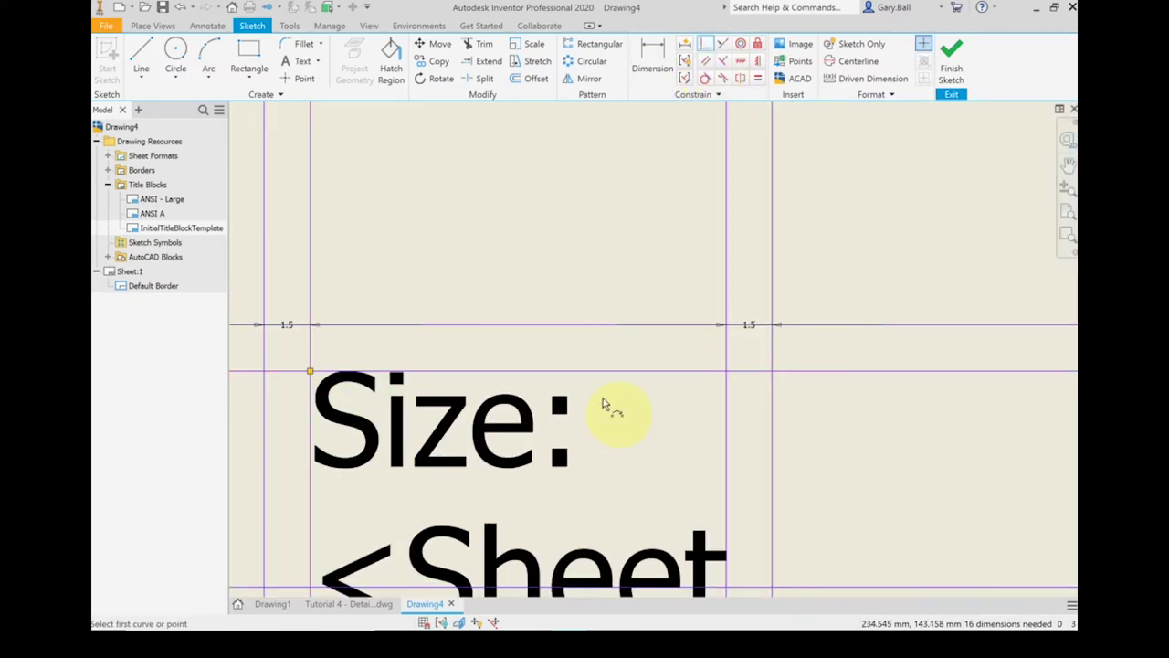
{"action": "scroll", "coordinate": [645, 372], "scroll_direction": "down", "scroll_amount": 2}
Step: Define a text box filling the upper half of the 15 mm cell and enter the label "Rev:" in it
{"action": "left_click", "coordinate": [292, 60]}
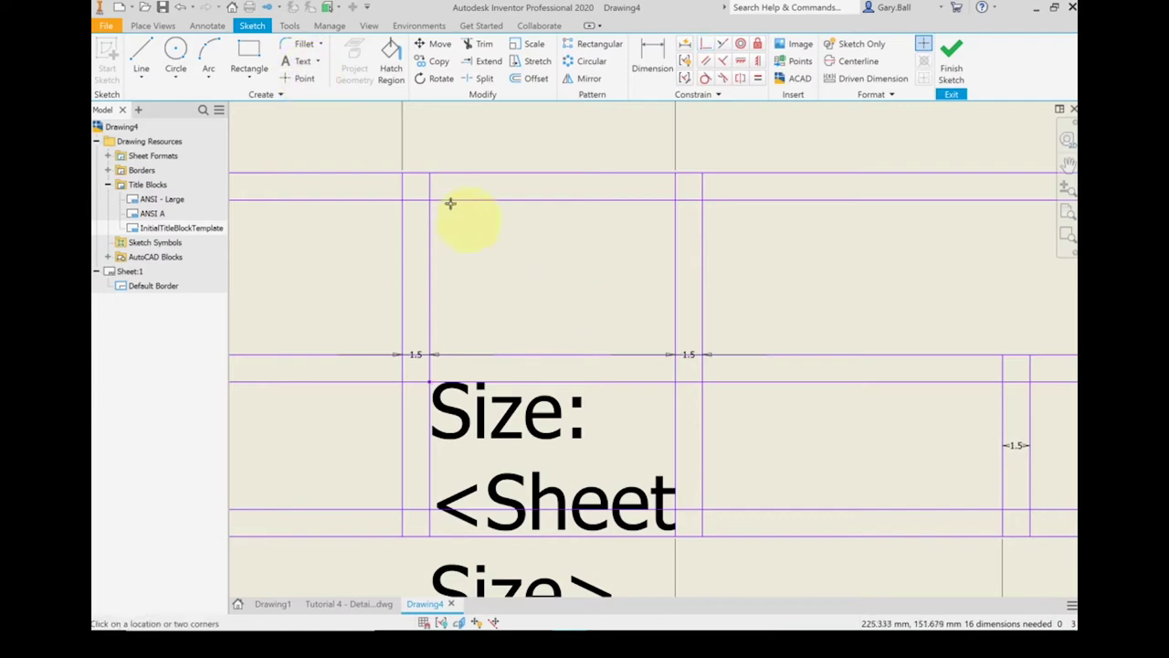
{"action": "left_click", "coordinate": [435, 195]}
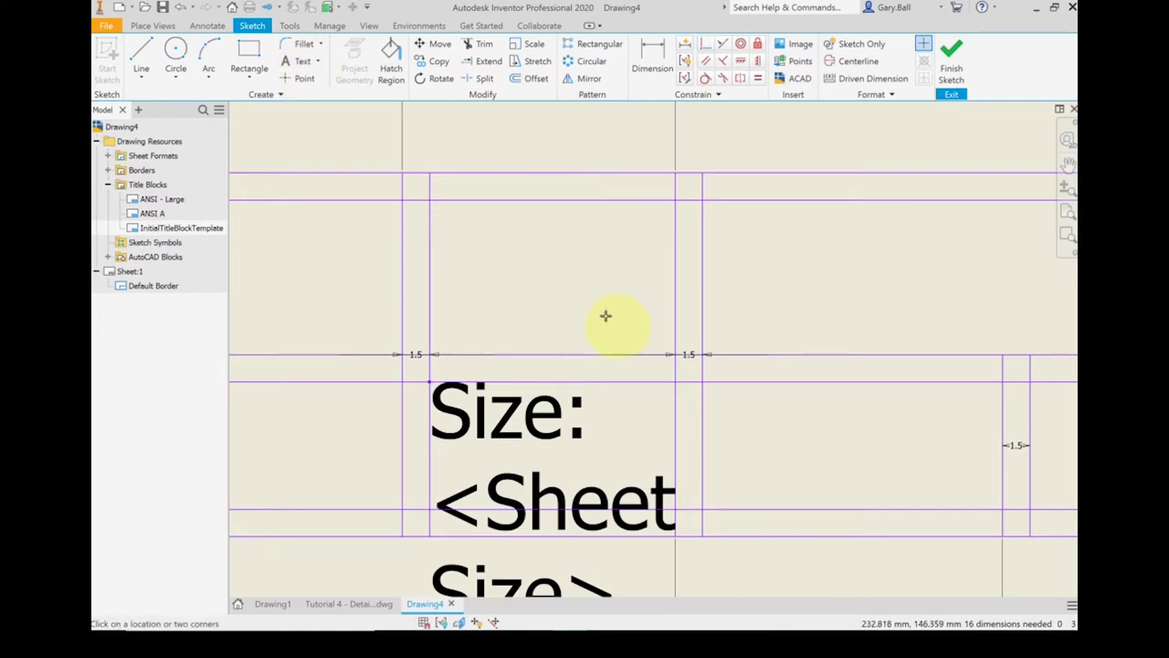
{"action": "left_click", "coordinate": [678, 374]}
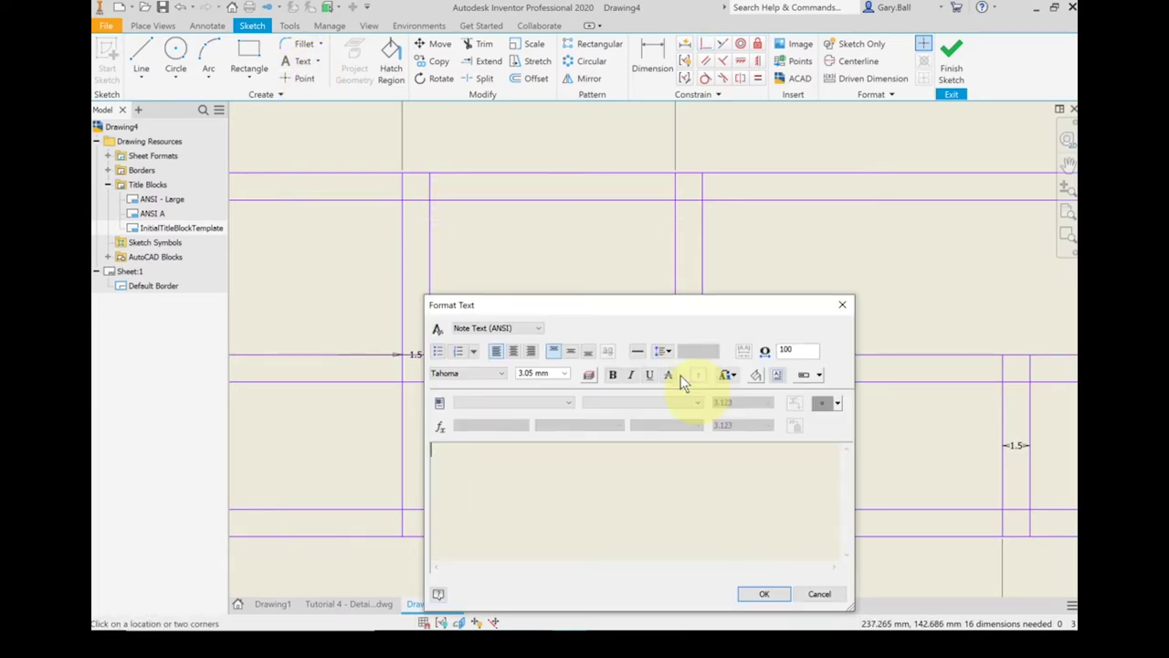
{"action": "type", "text": "Rev:"}
Step: Add the model property REVISION NUMBER below the "Rev:" label and accept the text
{"action": "left_click", "coordinate": [568, 403]}
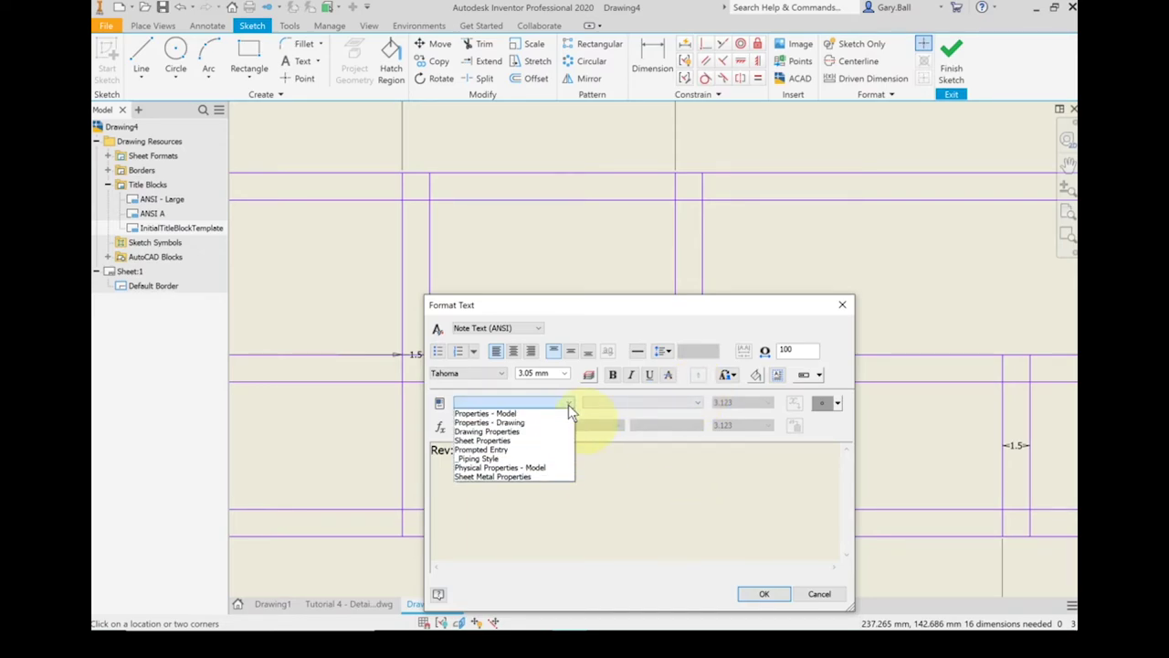
{"action": "left_click", "coordinate": [528, 413]}
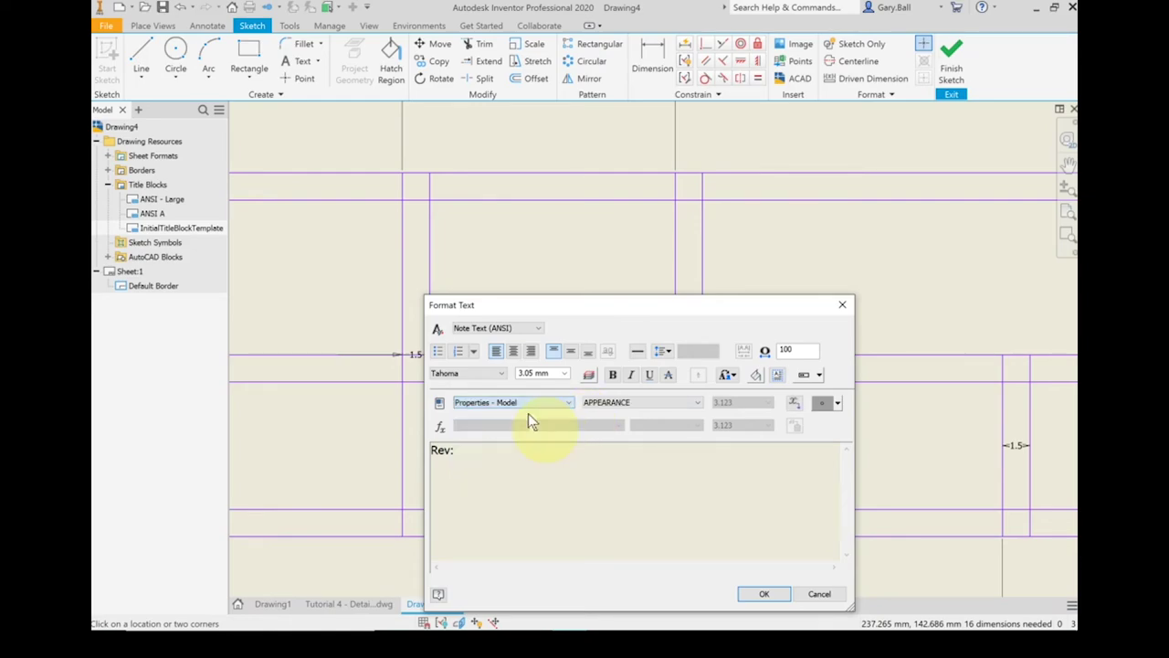
{"action": "left_click", "coordinate": [696, 405]}
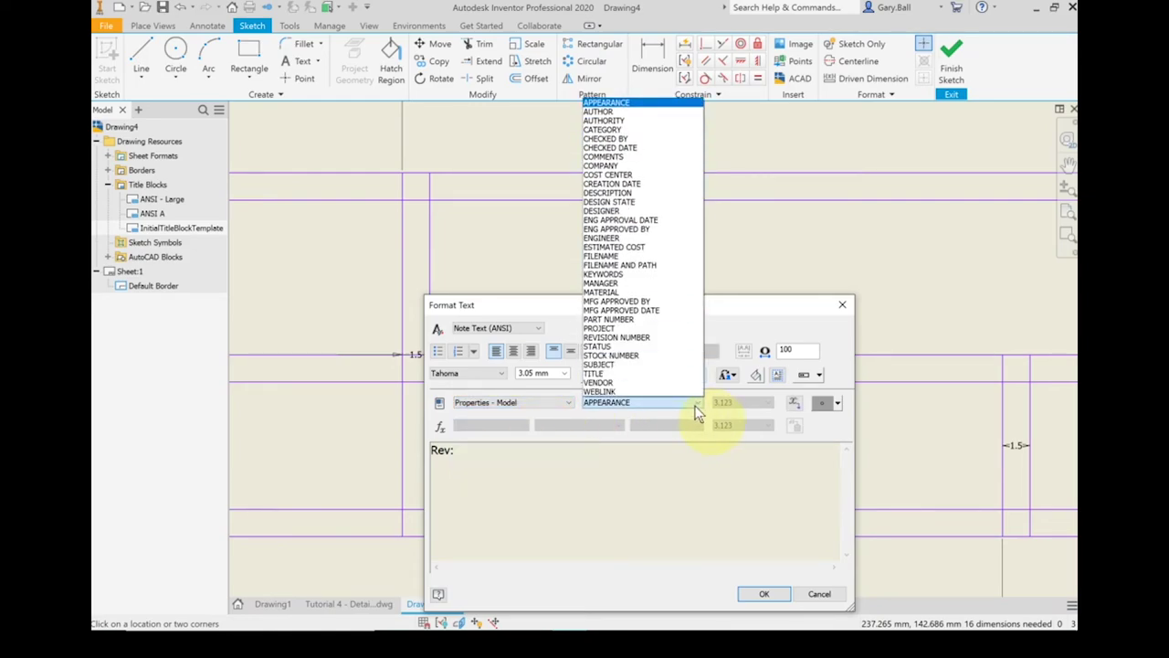
{"action": "left_click", "coordinate": [651, 338]}
{"action": "left_click", "coordinate": [794, 403]}
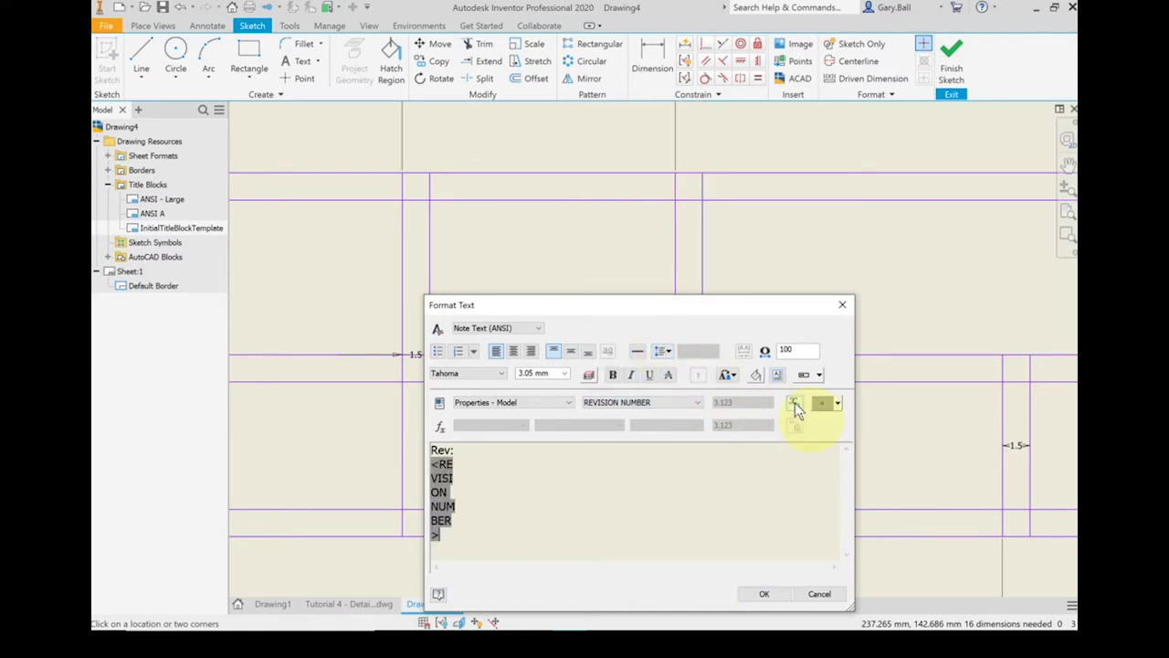
{"action": "left_click", "coordinate": [759, 598]}
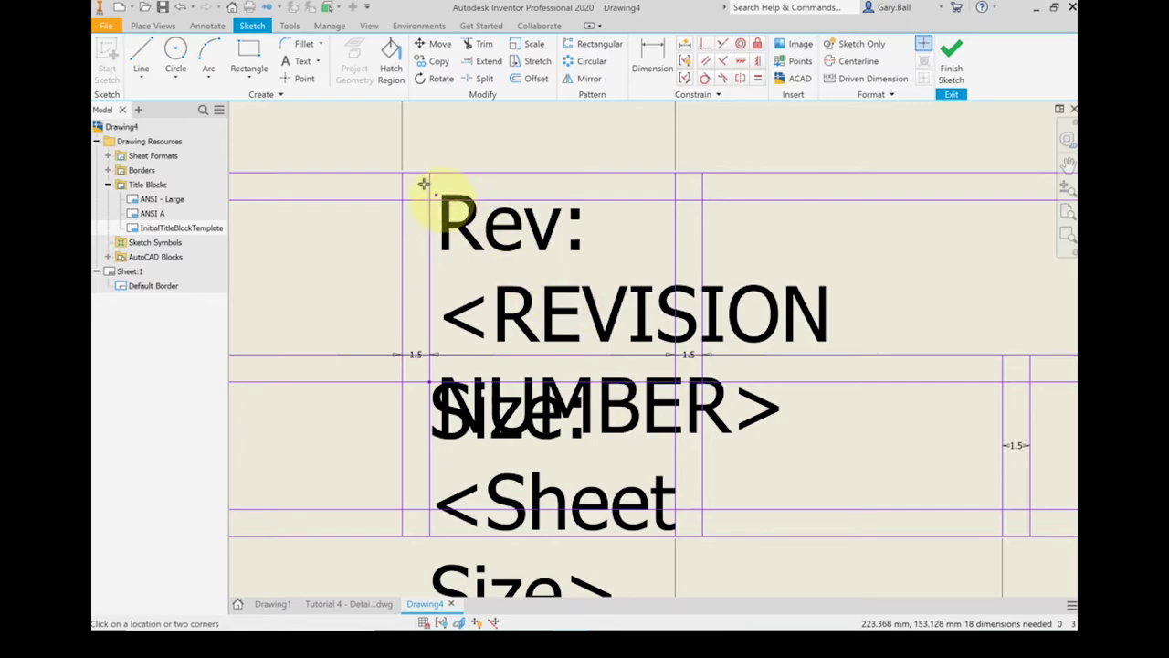
Step: Constrain the revision text's upper-left corner point coincident with the upper and left inner guide lines of the 15 mm cell's upper half
{"action": "scroll", "coordinate": [425, 194], "scroll_direction": "up", "scroll_amount": 6}
{"action": "left_click", "coordinate": [705, 44]}
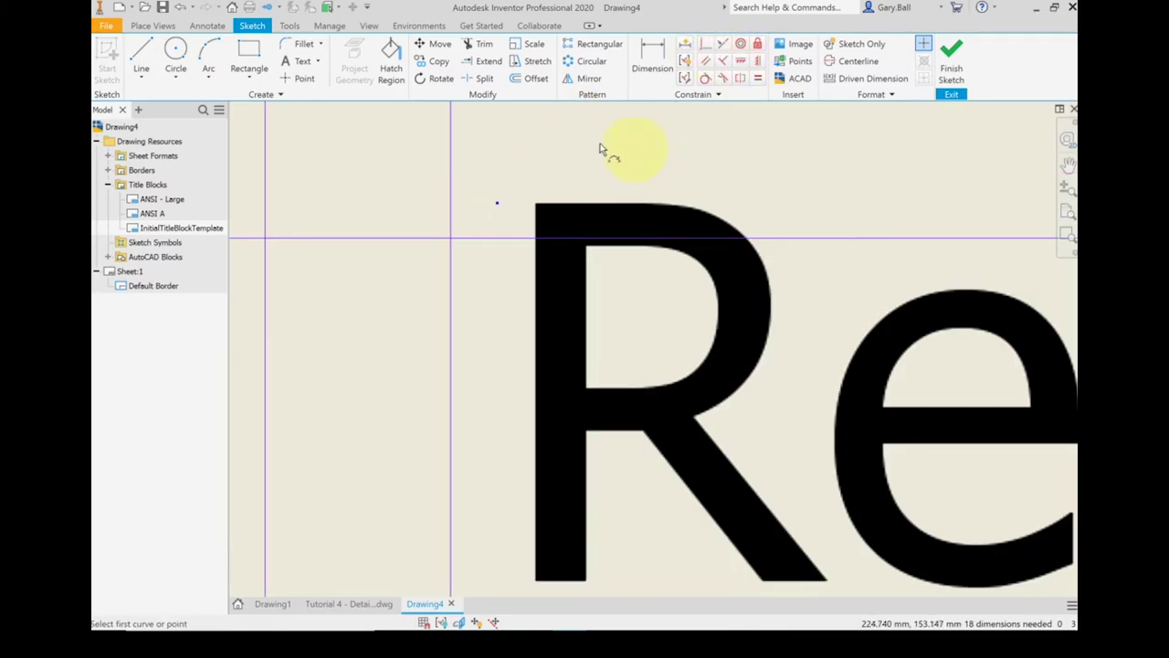
{"action": "scroll", "coordinate": [496, 210], "scroll_direction": "down", "scroll_amount": 1}
{"action": "left_click", "coordinate": [452, 247]}
{"action": "scroll", "coordinate": [452, 251], "scroll_direction": "down", "scroll_amount": 4}
{"action": "scroll", "coordinate": [906, 308], "scroll_direction": "down", "scroll_amount": 1}
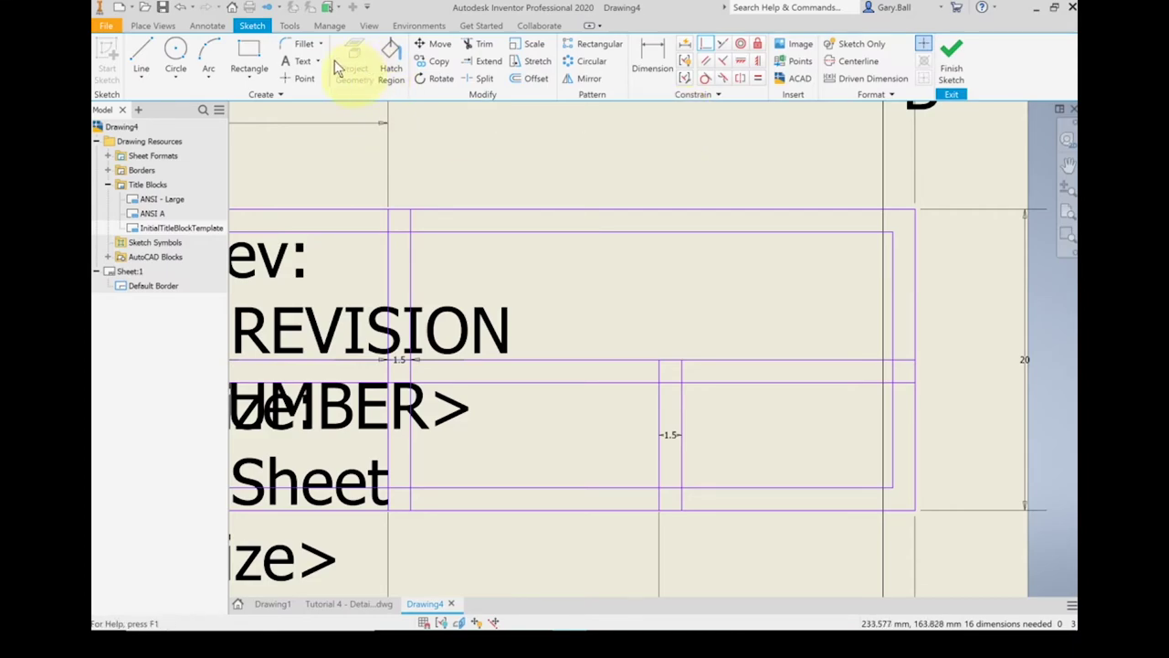
Step: Place a text box in the upper half of the 35 mm cell containing the model property CREATION DATE
{"action": "left_click", "coordinate": [303, 60]}
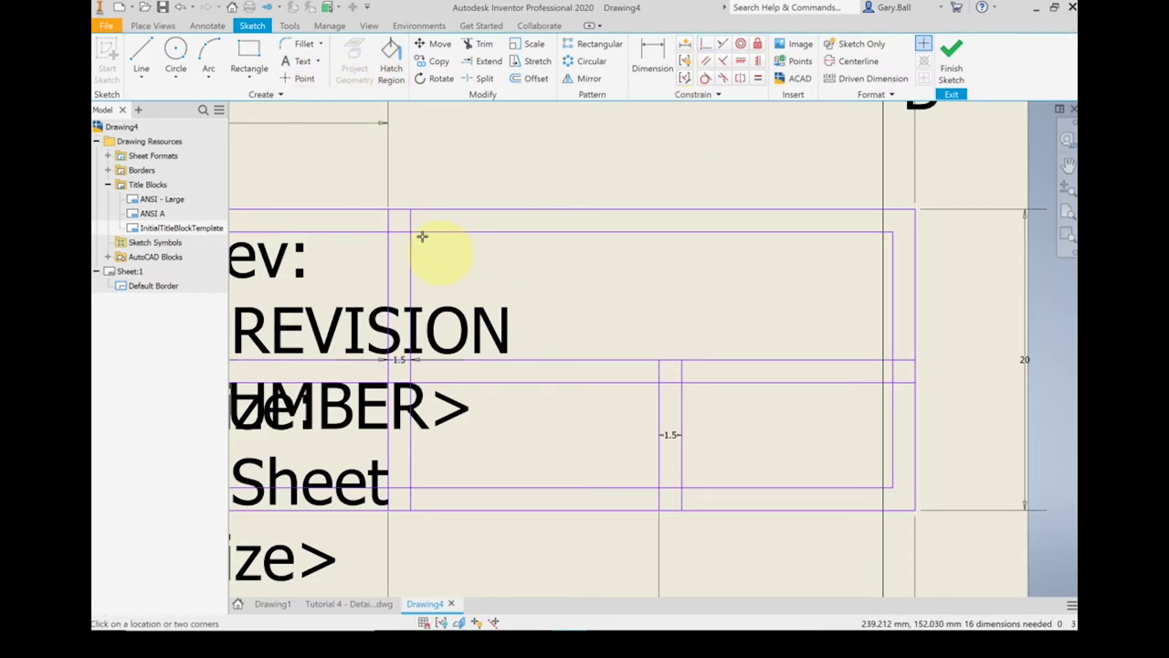
{"action": "left_click_drag", "start_coordinate": [422, 237], "coordinate": [828, 355]}
{"action": "left_click", "coordinate": [874, 367]}
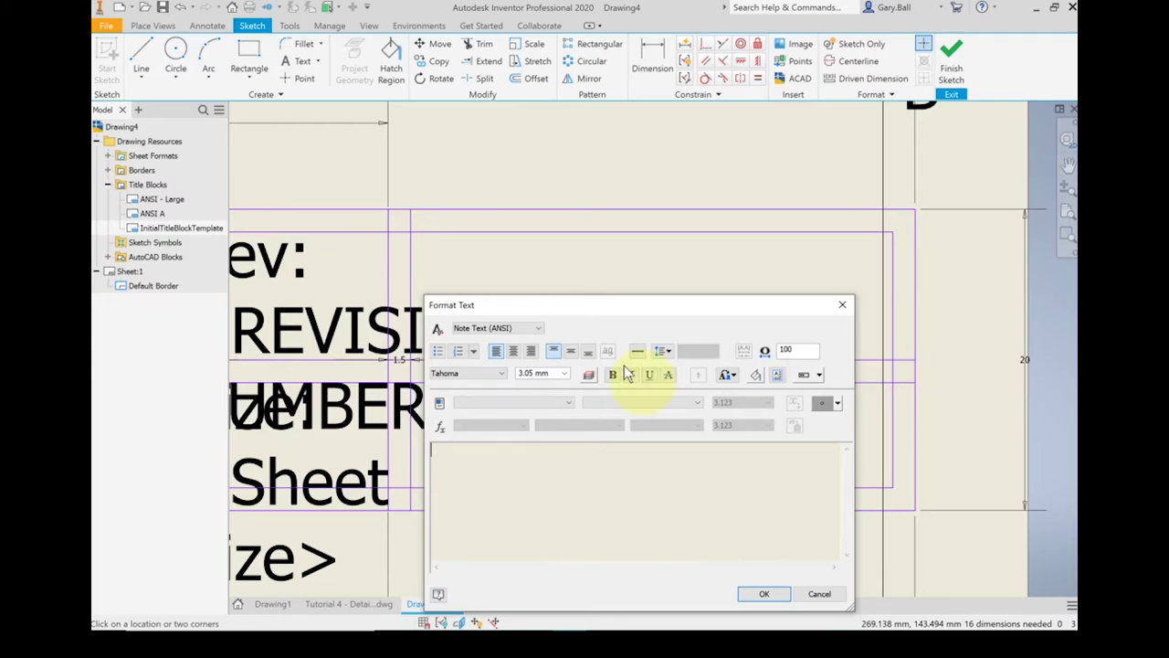
{"action": "left_click", "coordinate": [570, 402]}
{"action": "left_click", "coordinate": [539, 411]}
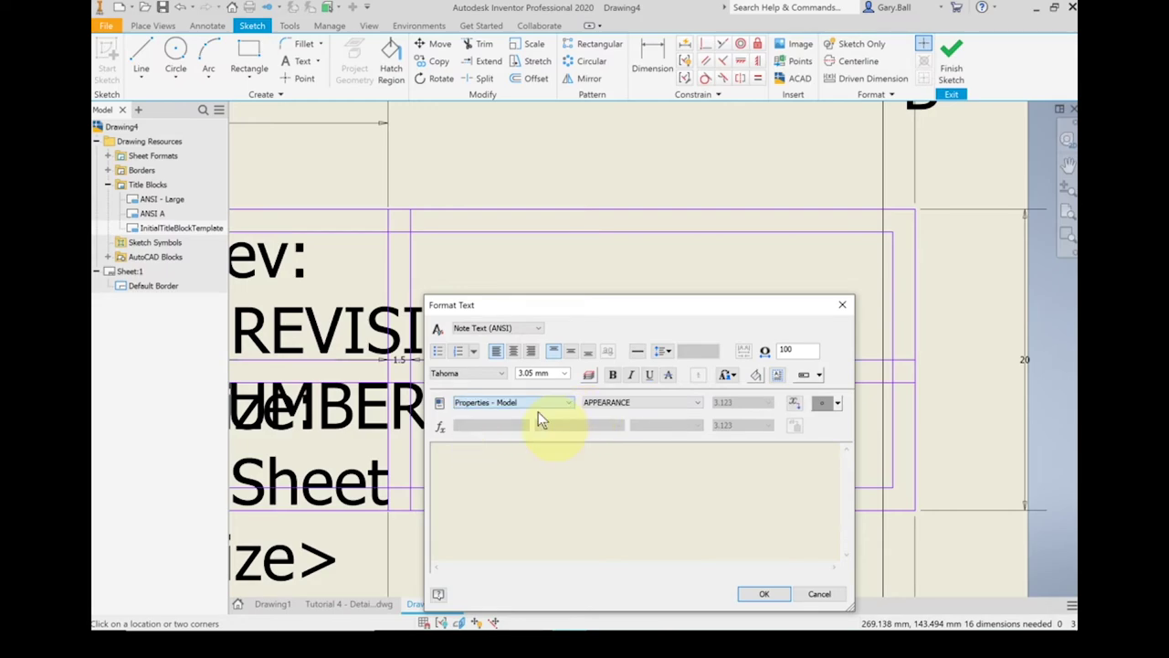
{"action": "left_click", "coordinate": [700, 405]}
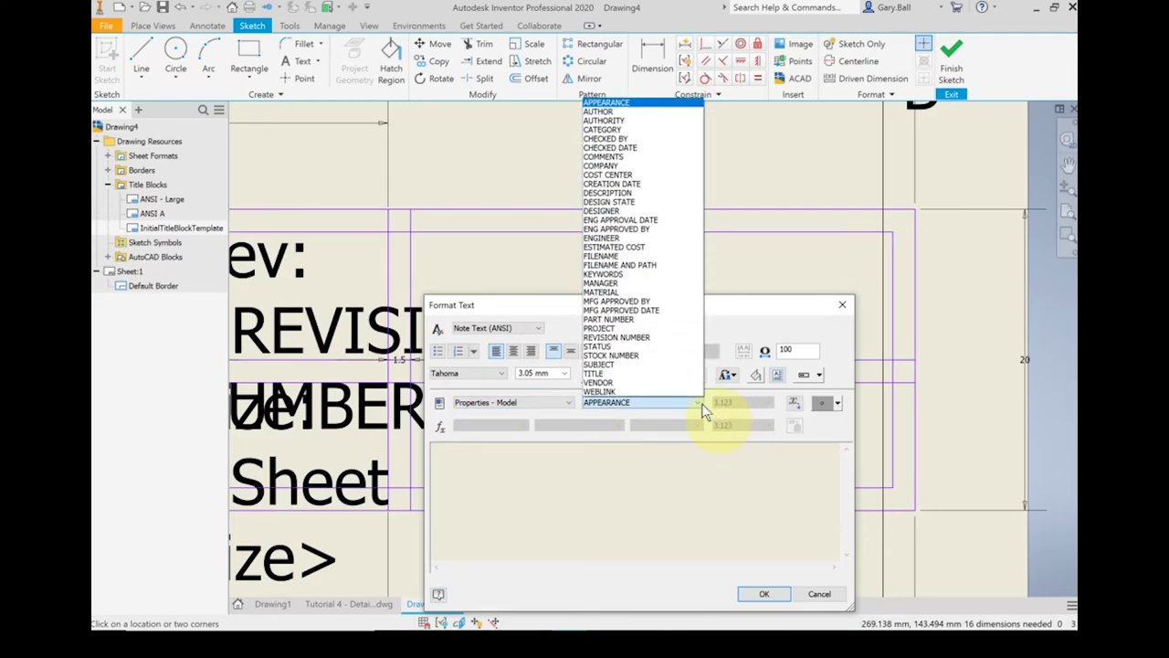
{"action": "left_click", "coordinate": [667, 186]}
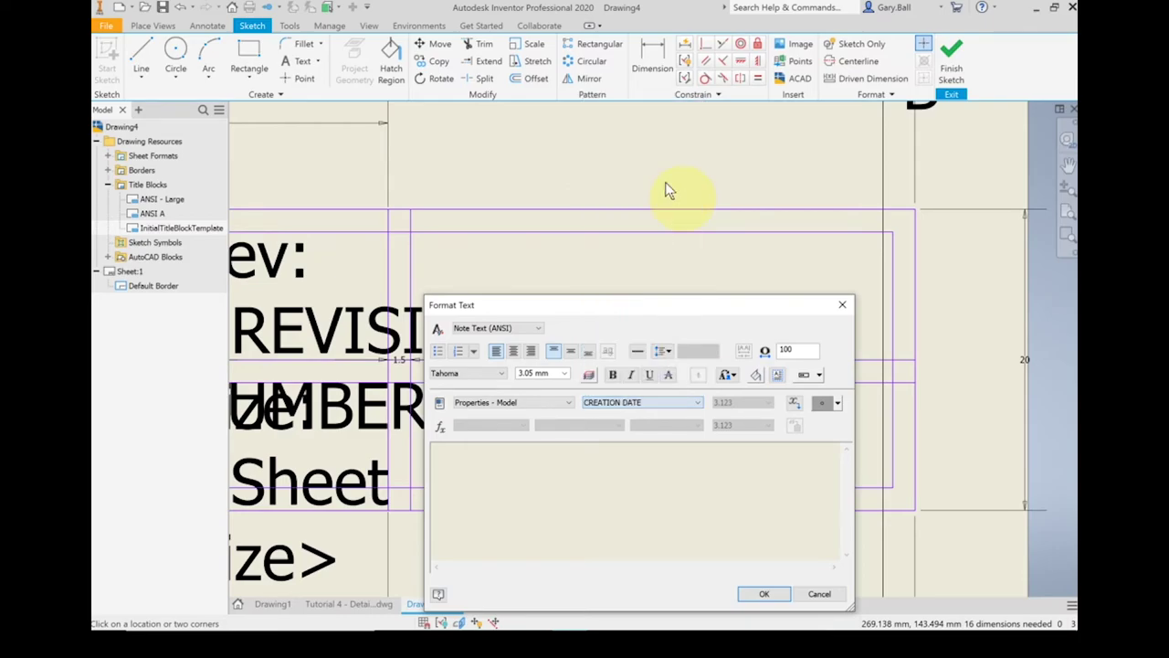
{"action": "left_click", "coordinate": [794, 405]}
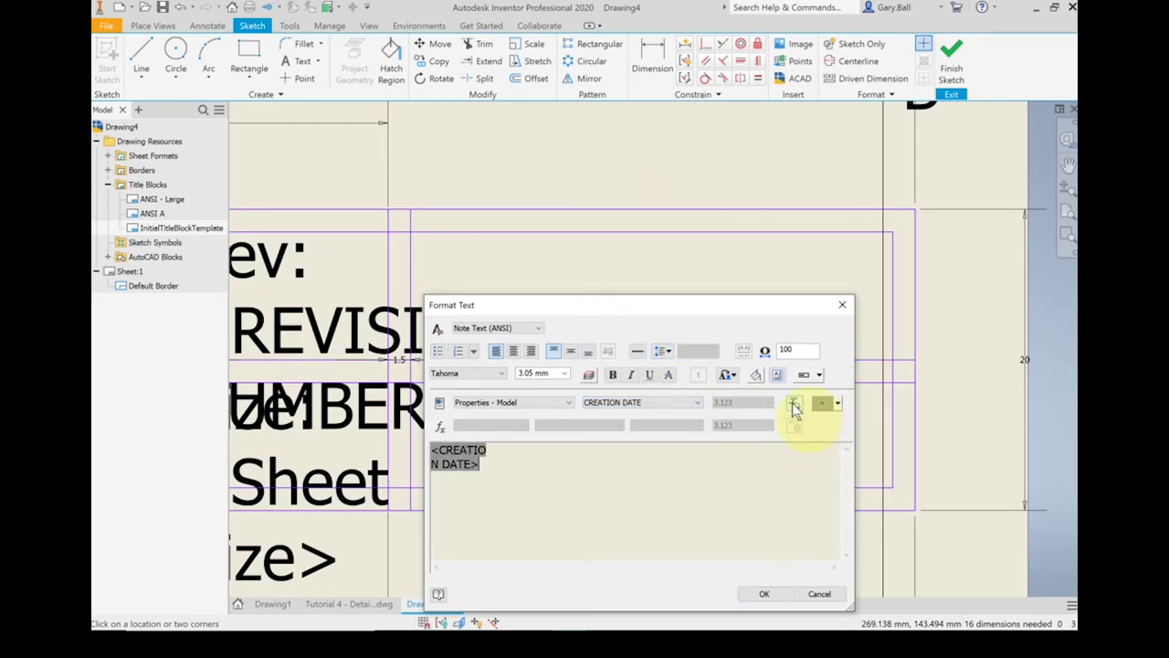
{"action": "left_click", "coordinate": [770, 595]}
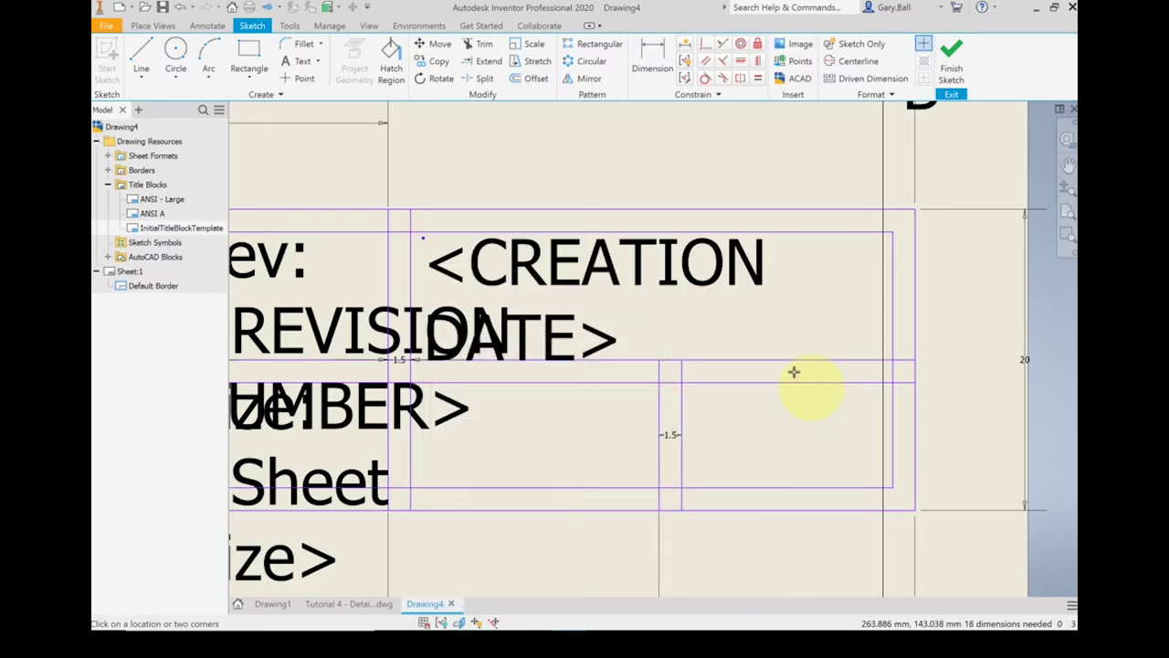
Step: Constrain the creation date text's upper-left corner point coincident with the upper and left inner guide lines of its cell
{"action": "left_click", "coordinate": [706, 48]}
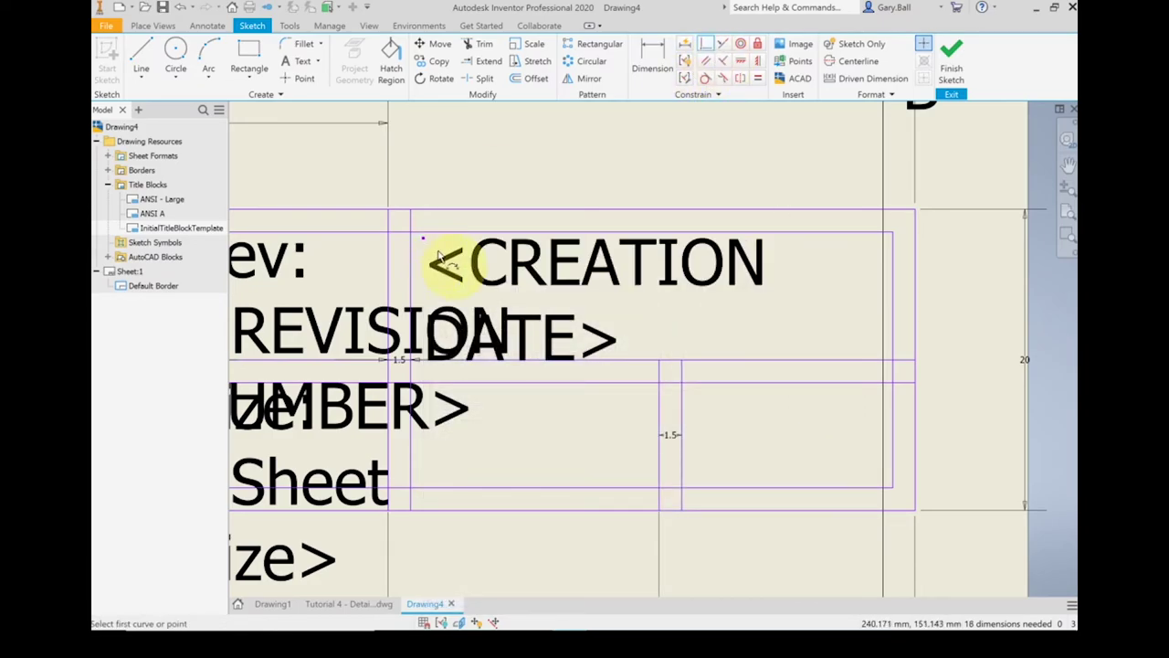
{"action": "scroll", "coordinate": [427, 252], "scroll_direction": "up", "scroll_amount": 5}
{"action": "scroll", "coordinate": [489, 290], "scroll_direction": "down", "scroll_amount": 5}
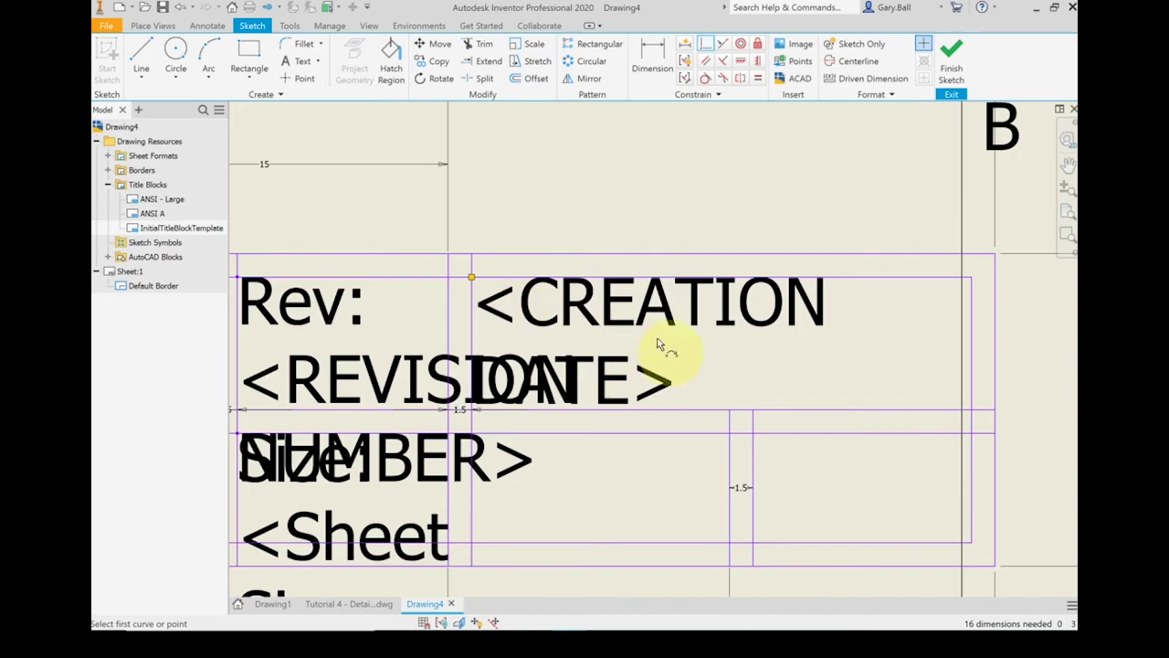
Step: Define a text box filling the 18 mm cell below the creation date and enter the label "Scale:" in it
{"action": "key", "text": "t"}
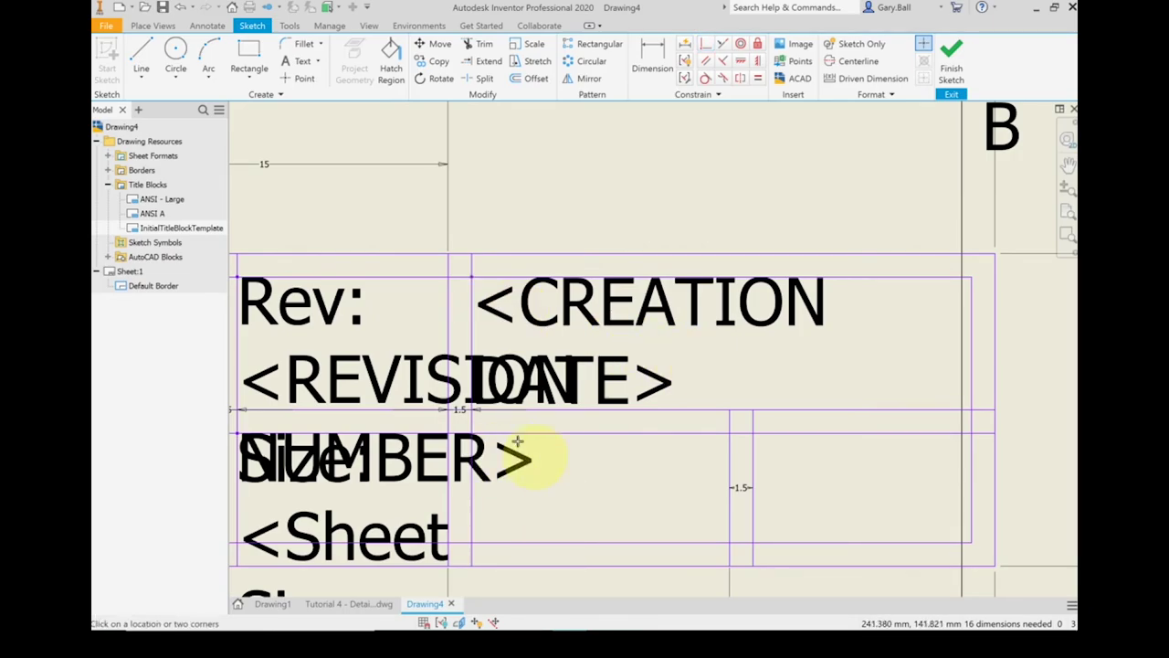
{"action": "left_click", "coordinate": [477, 437]}
{"action": "left_click", "coordinate": [723, 559]}
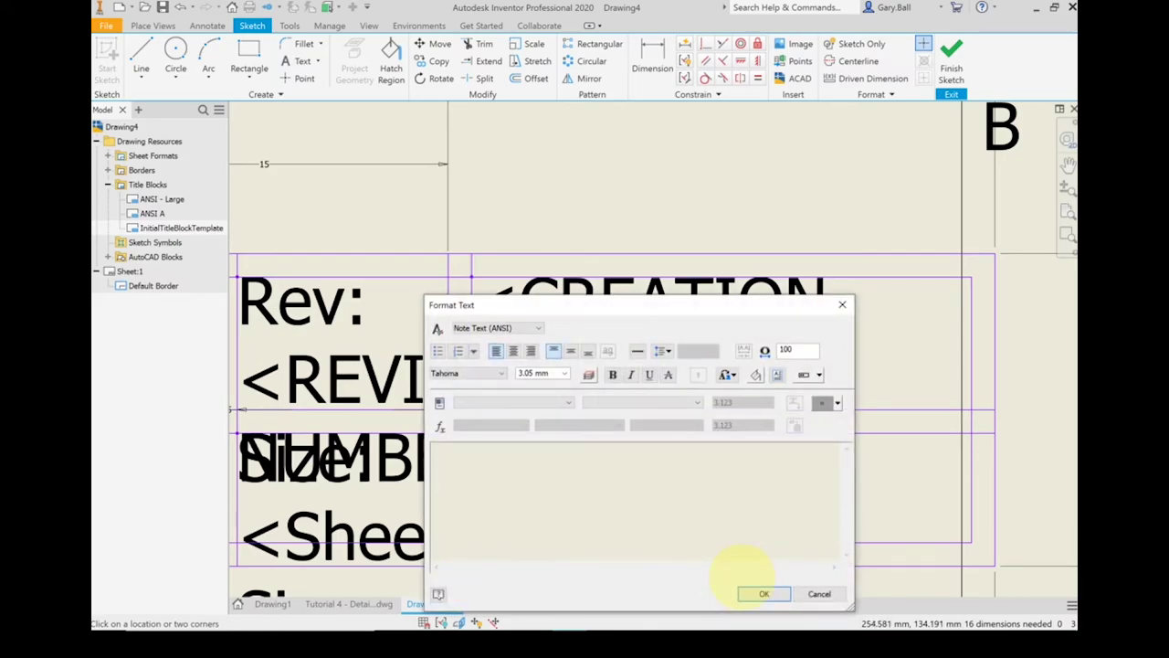
{"action": "type", "text": "Scale:"}
Step: Add the sheet property Initial View Scale after the "Scale:" label and accept the text
{"action": "left_click", "coordinate": [562, 402]}
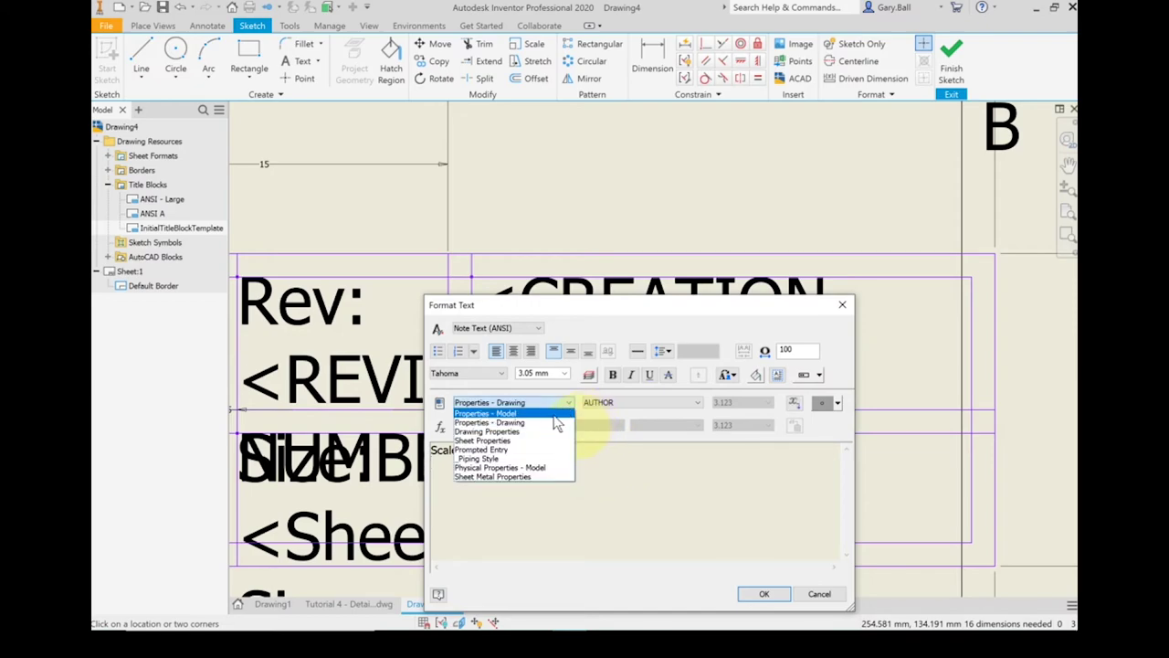
{"action": "left_click", "coordinate": [507, 440]}
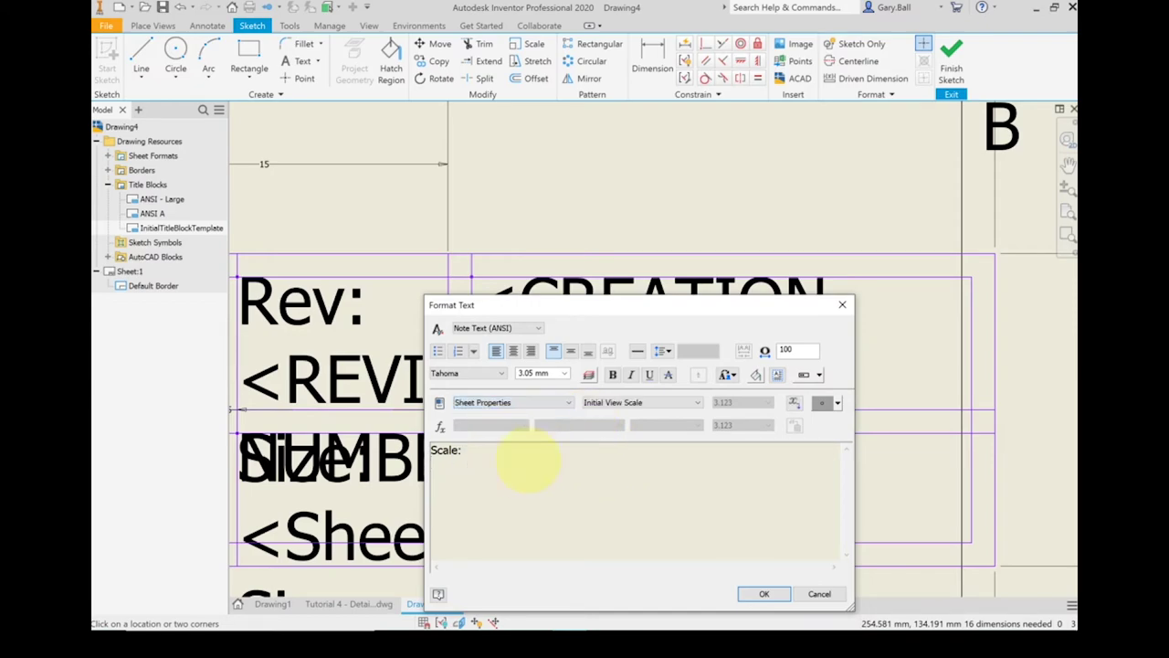
{"action": "left_click", "coordinate": [694, 403]}
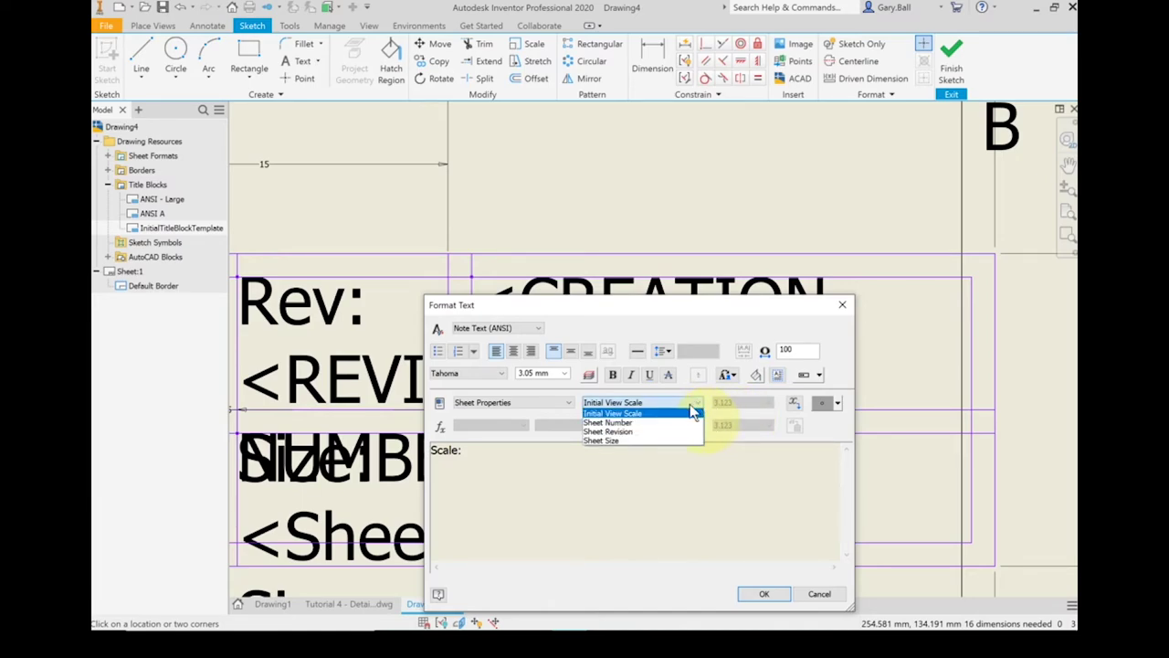
{"action": "left_click", "coordinate": [650, 415]}
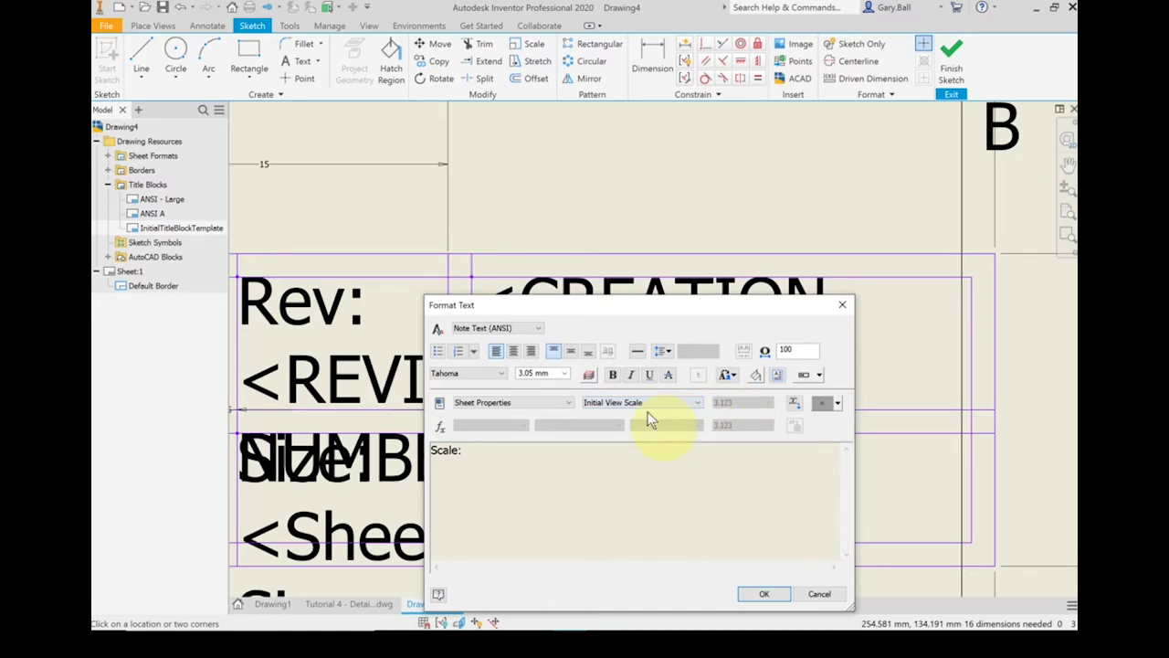
{"action": "left_click", "coordinate": [796, 405]}
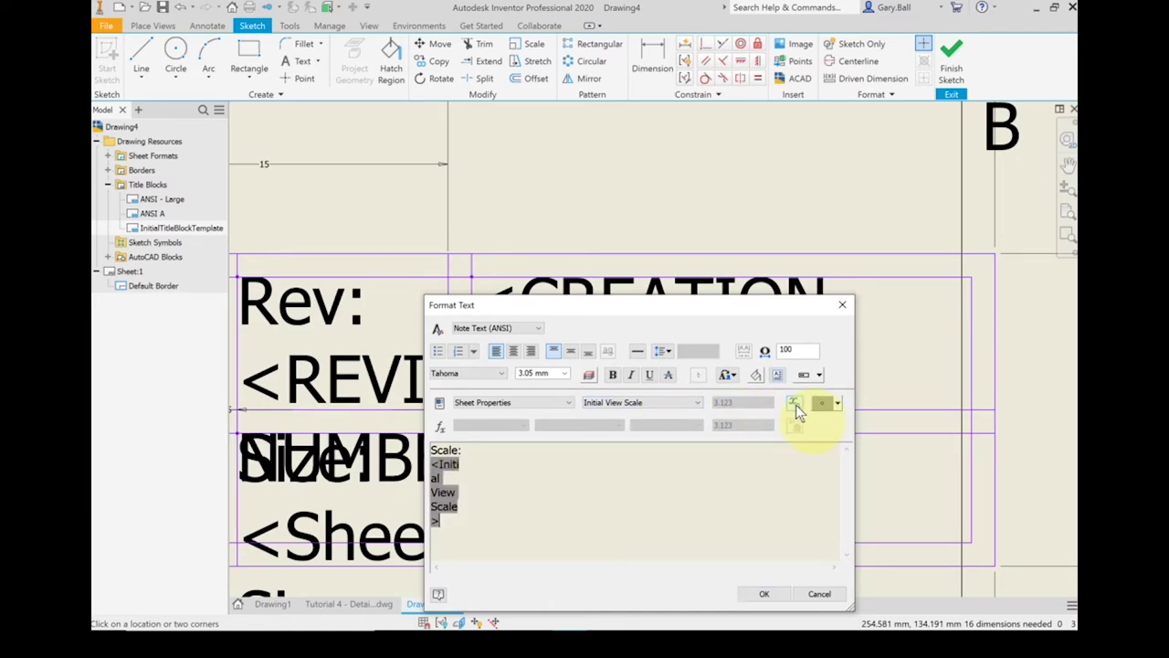
{"action": "left_click", "coordinate": [772, 594]}
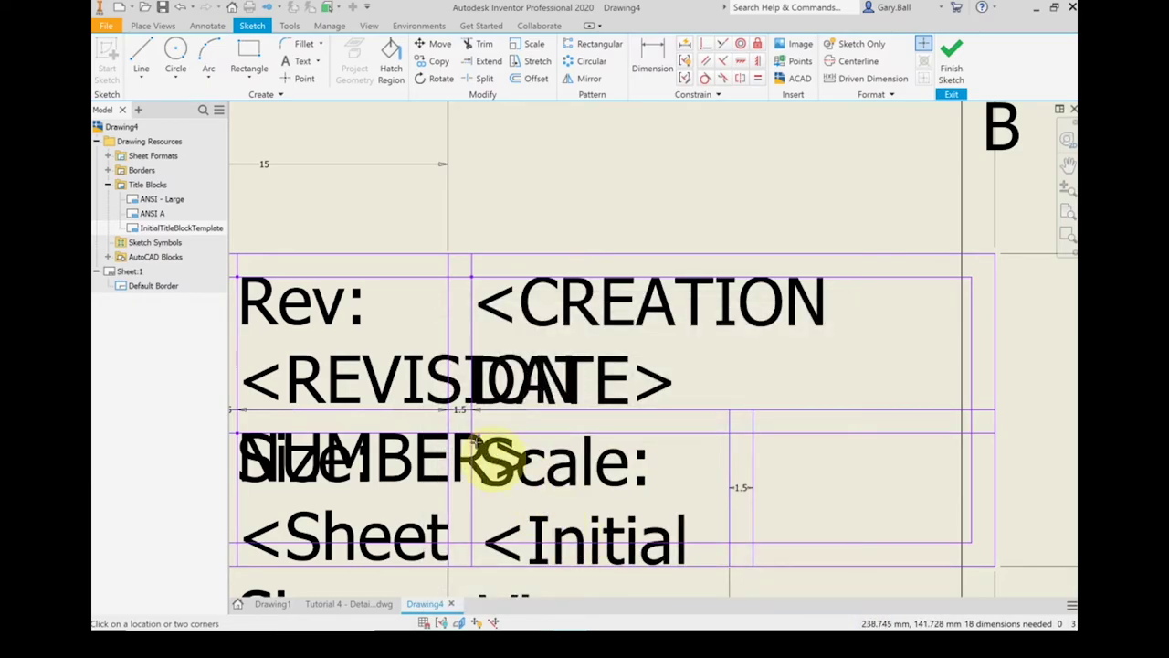
Step: Constrain the scale text's upper-left corner point coincident with the upper and left inner guide lines of the 18 mm cell
{"action": "scroll", "coordinate": [484, 447], "scroll_direction": "up", "scroll_amount": 6}
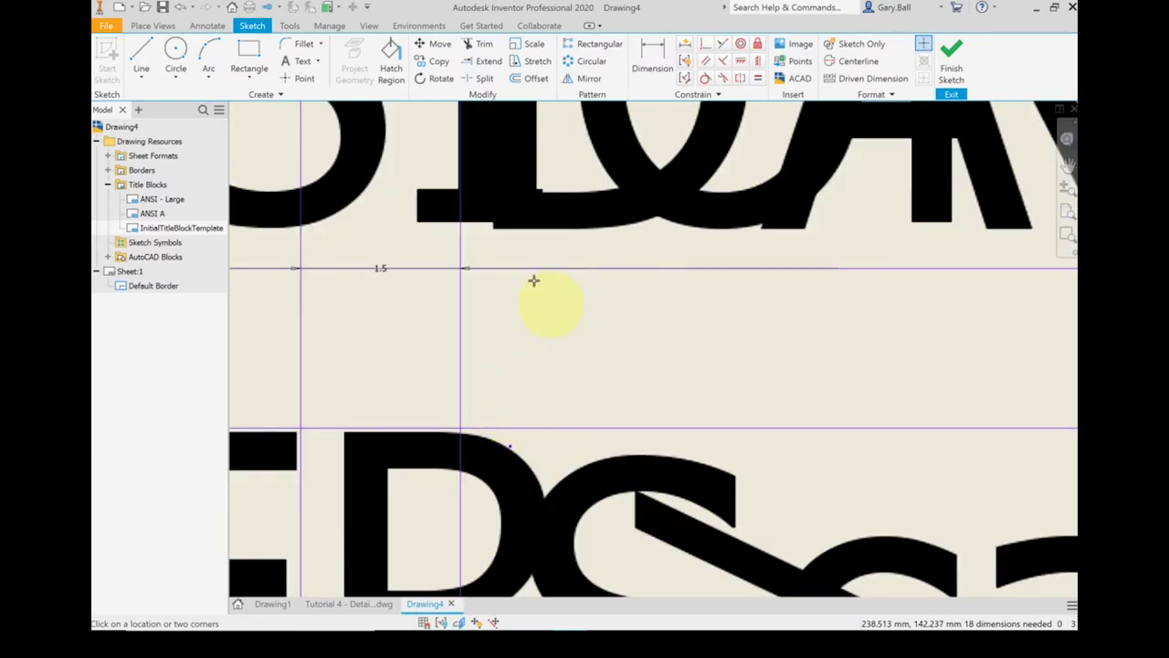
{"action": "left_click", "coordinate": [706, 44]}
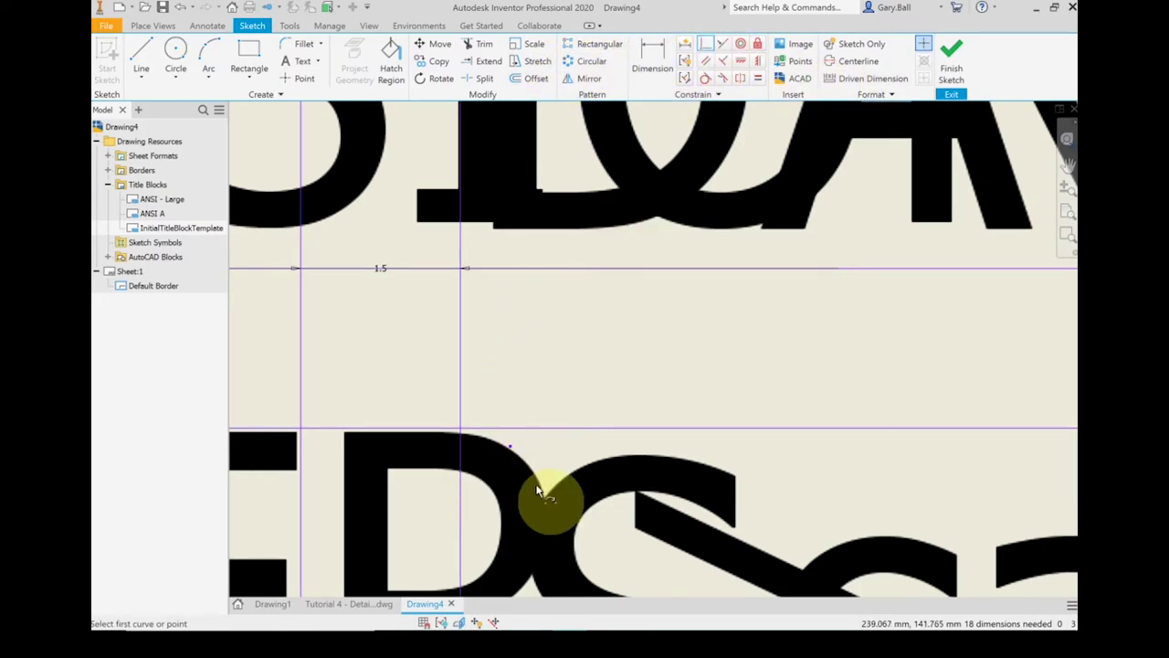
{"action": "scroll", "coordinate": [511, 431], "scroll_direction": "down", "scroll_amount": 8}
Step: Define a text box in the title block's lower-right corner cell and enter the label "Sheet:" in it
{"action": "mouse_move", "coordinate": [655, 553]}
{"action": "middle_mouse_down"}
{"action": "mouse_move", "coordinate": [599, 358]}
{"action": "mouse_move", "coordinate": [583, 358]}
{"action": "middle_mouse_up"}
{"action": "scroll", "coordinate": [581, 375], "scroll_direction": "up", "scroll_amount": 5}
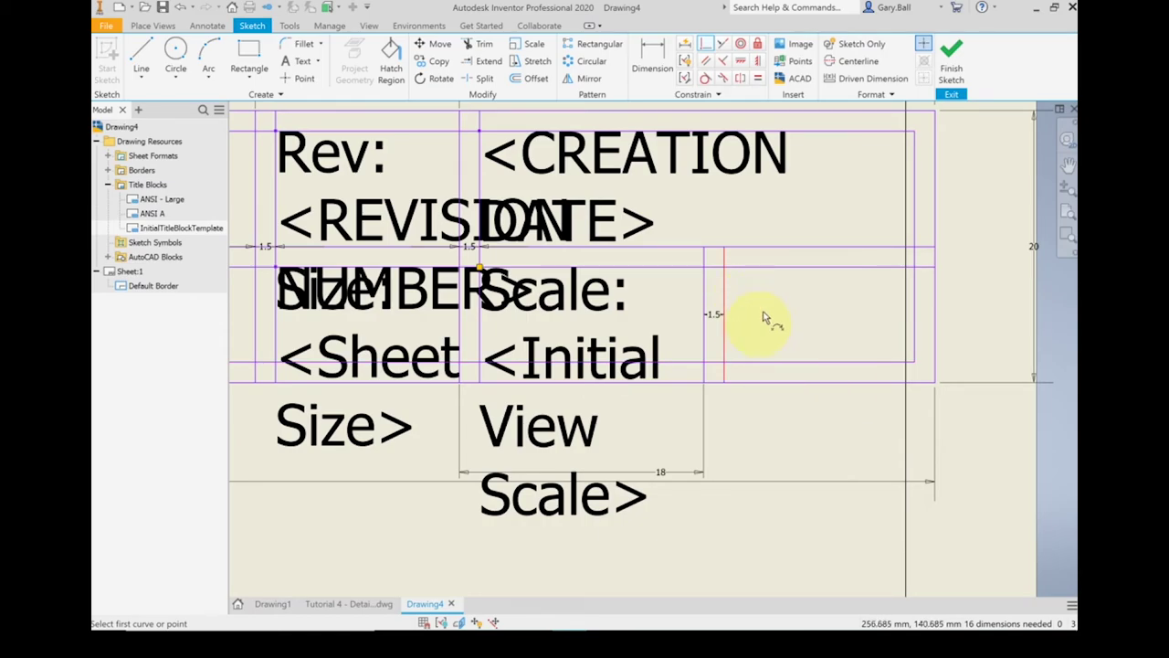
{"action": "left_click", "coordinate": [303, 60]}
{"action": "left_click", "coordinate": [935, 381]}
{"action": "type", "text": "Sheet"}
{"action": "key", "text": "Return"}
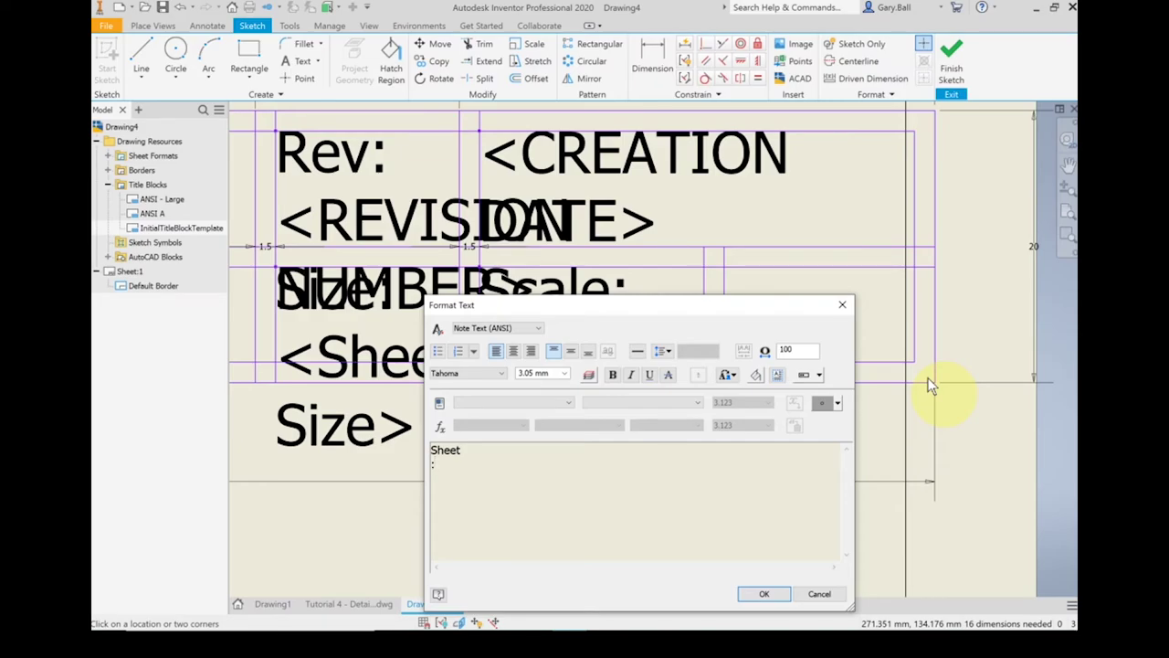
{"action": "type", "text": ":"}
{"action": "key", "text": "Return"}
Step: Add the sheet property Sheet Number below the "Sheet:" label
{"action": "left_click", "coordinate": [567, 407]}
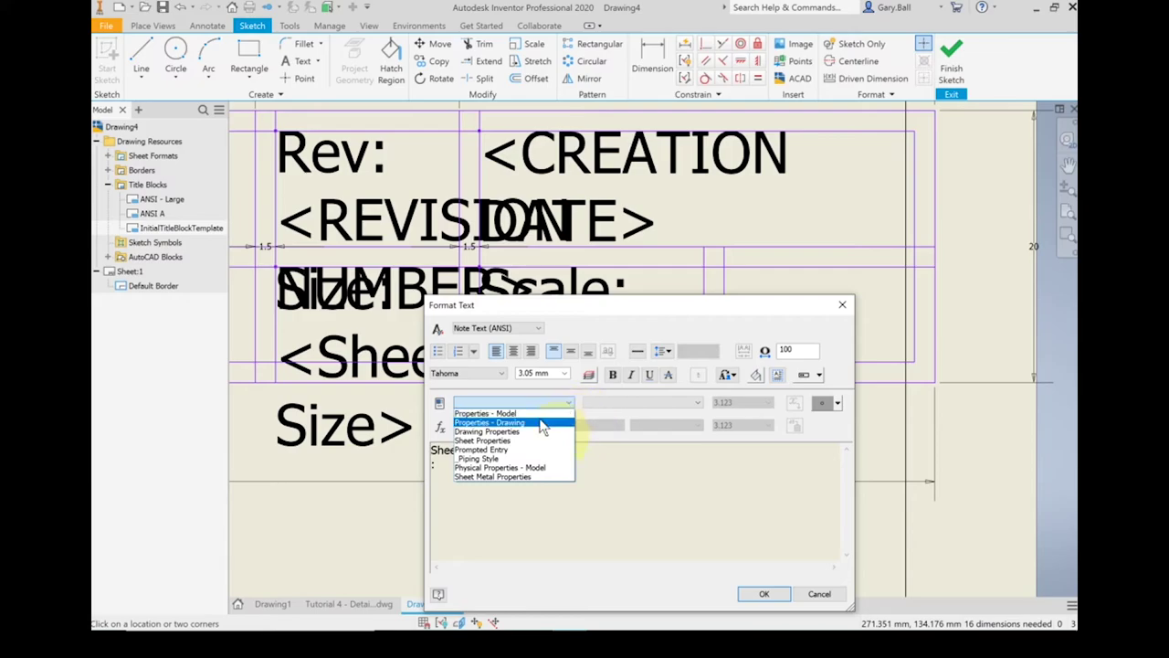
{"action": "left_click", "coordinate": [508, 440]}
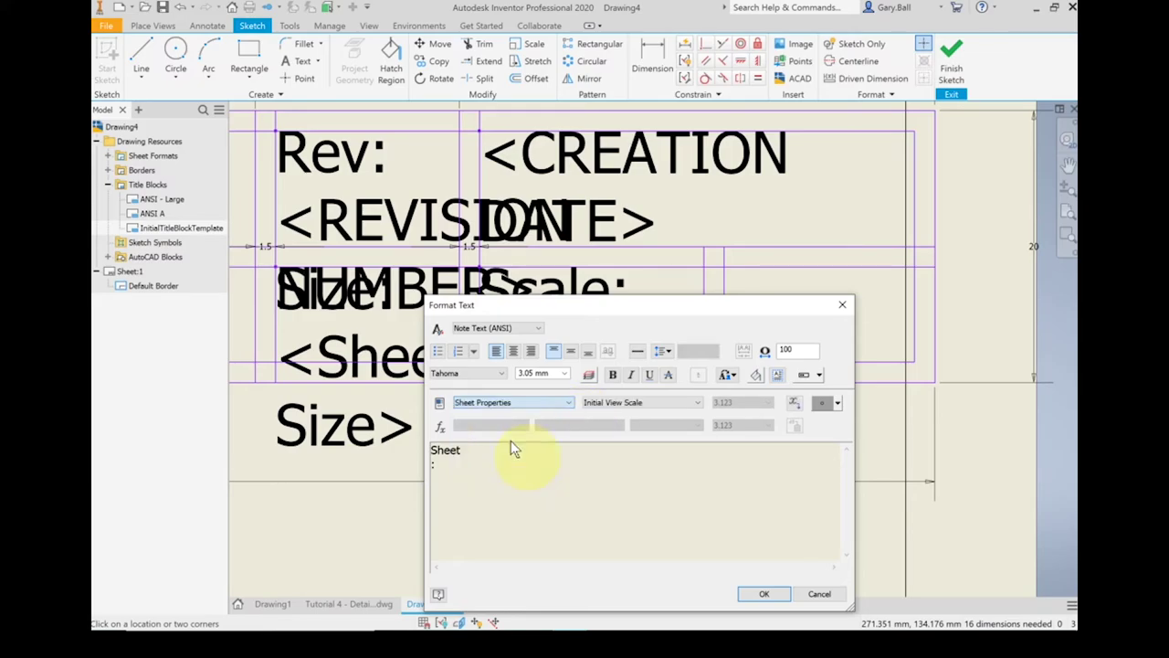
{"action": "left_click", "coordinate": [698, 403]}
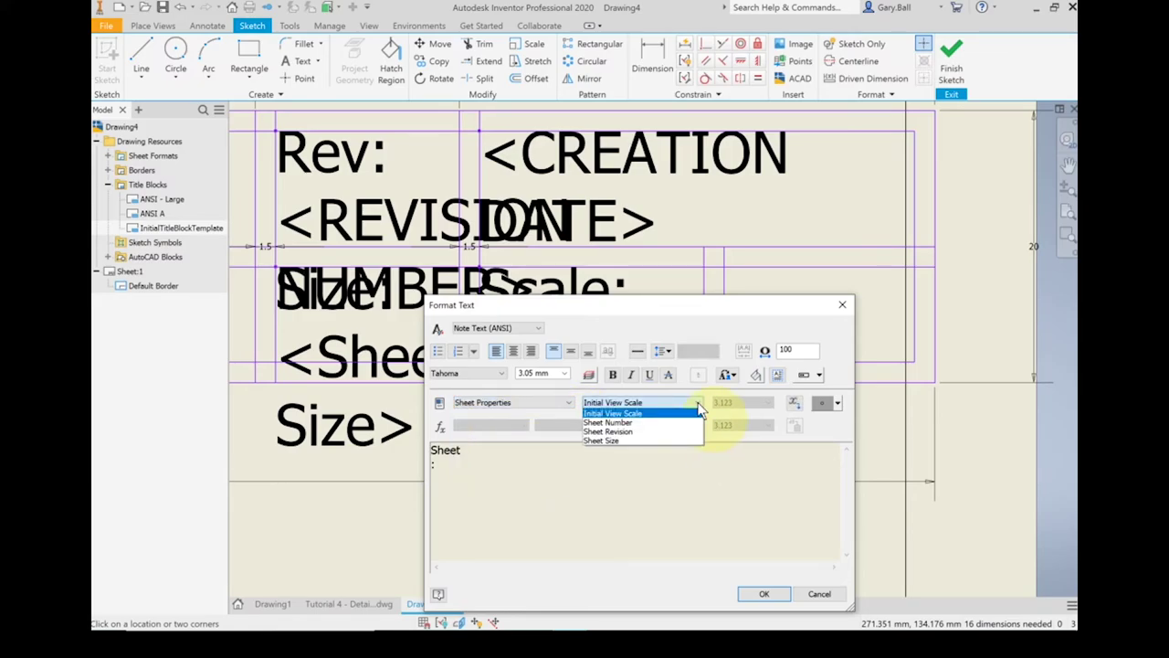
{"action": "left_click", "coordinate": [637, 423]}
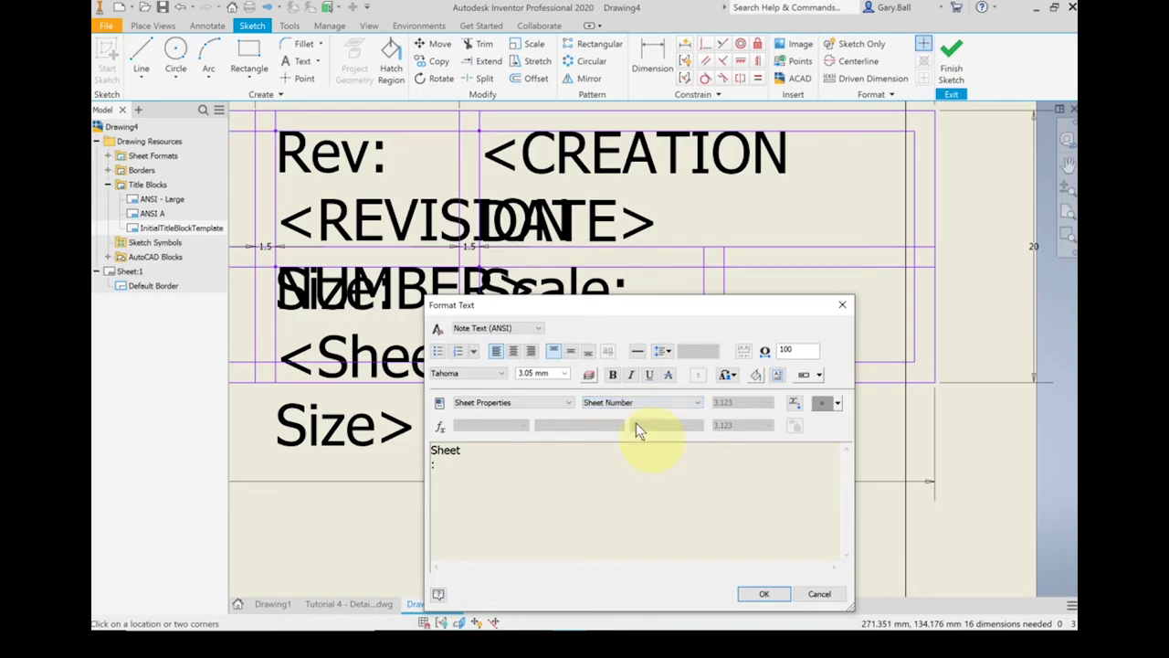
{"action": "left_click", "coordinate": [795, 405]}
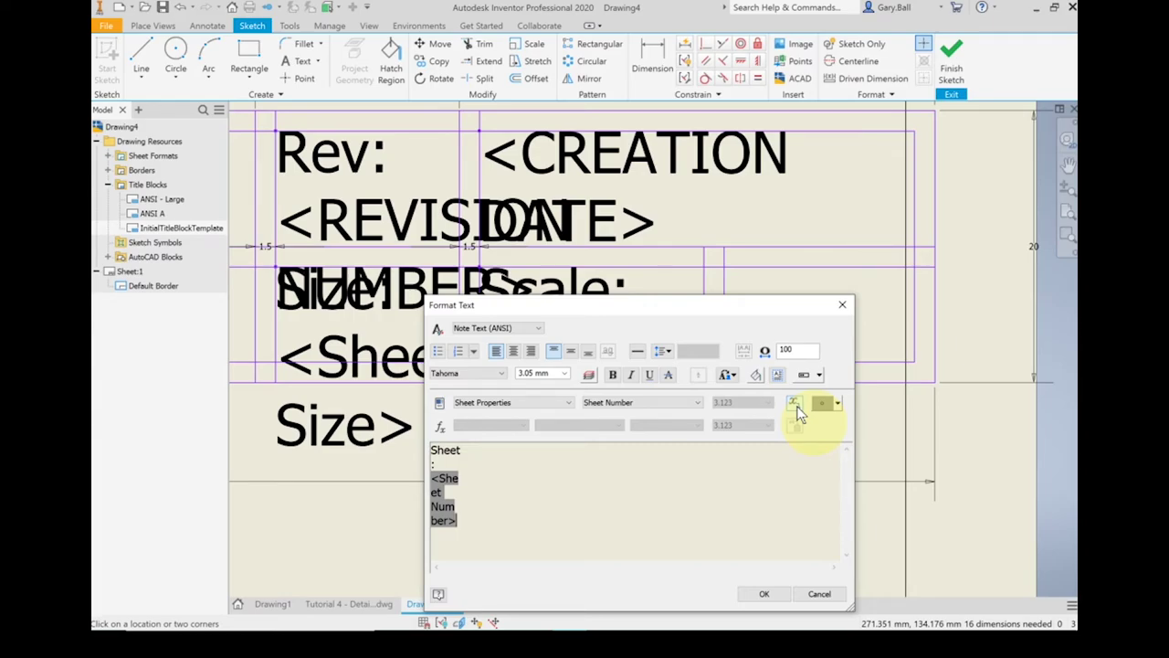
Step: Append a "/" and the drawing property Number of sheets after the sheet number, and accept the text
{"action": "type", "text": "/"}
{"action": "left_click", "coordinate": [570, 405]}
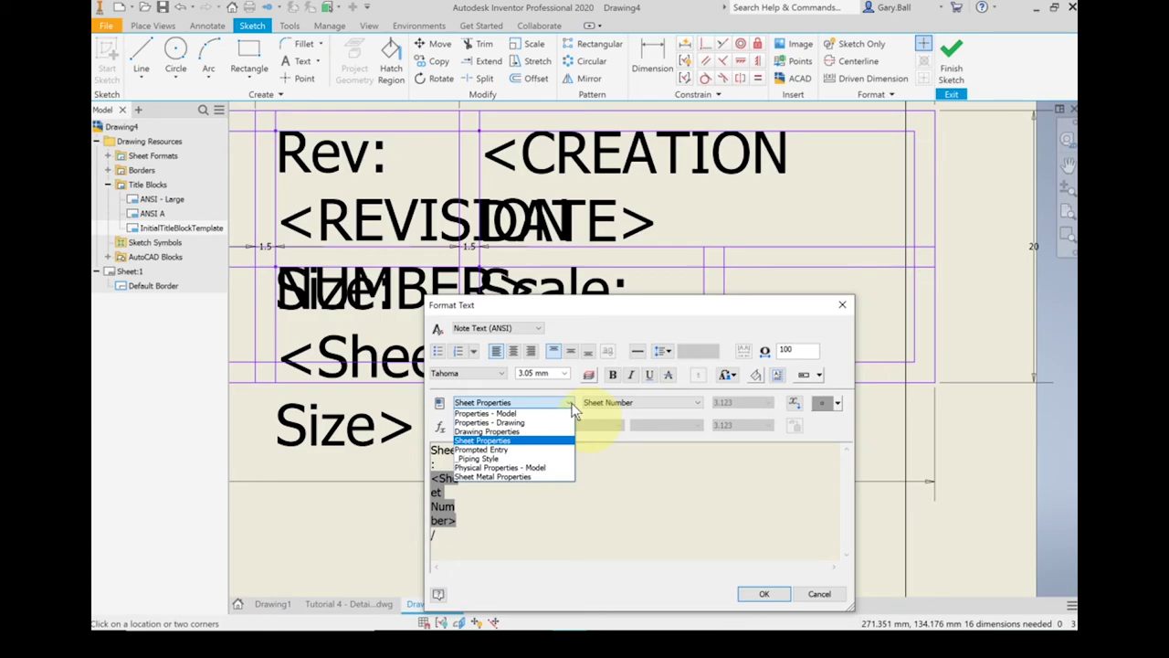
{"action": "left_click", "coordinate": [520, 433]}
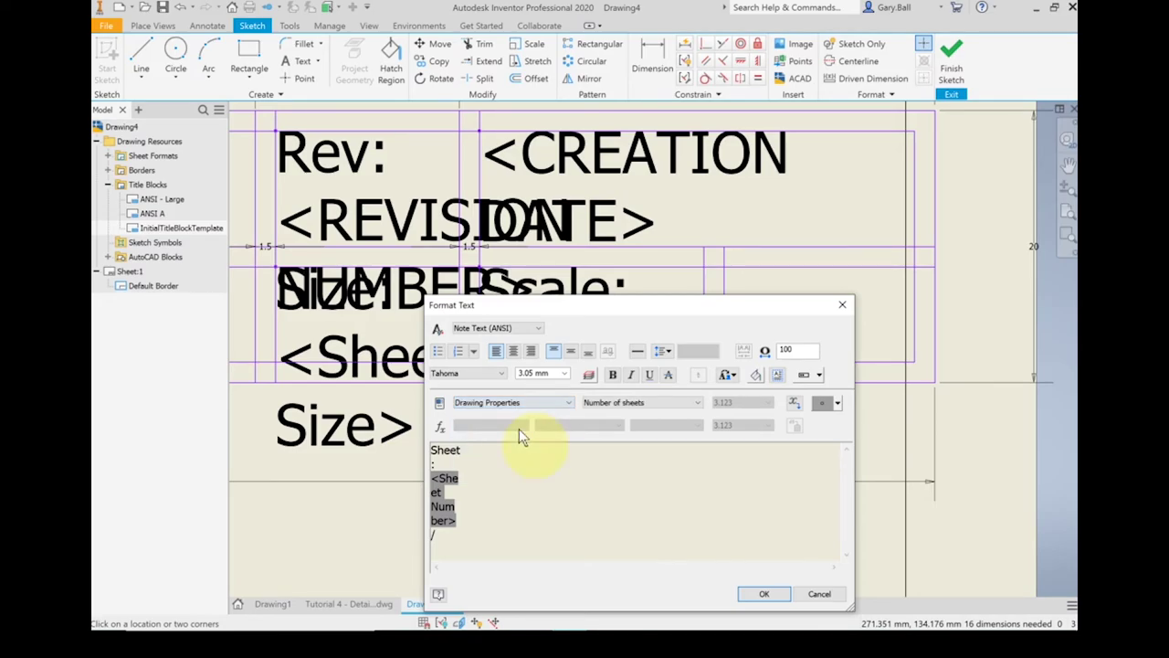
{"action": "left_click", "coordinate": [698, 404]}
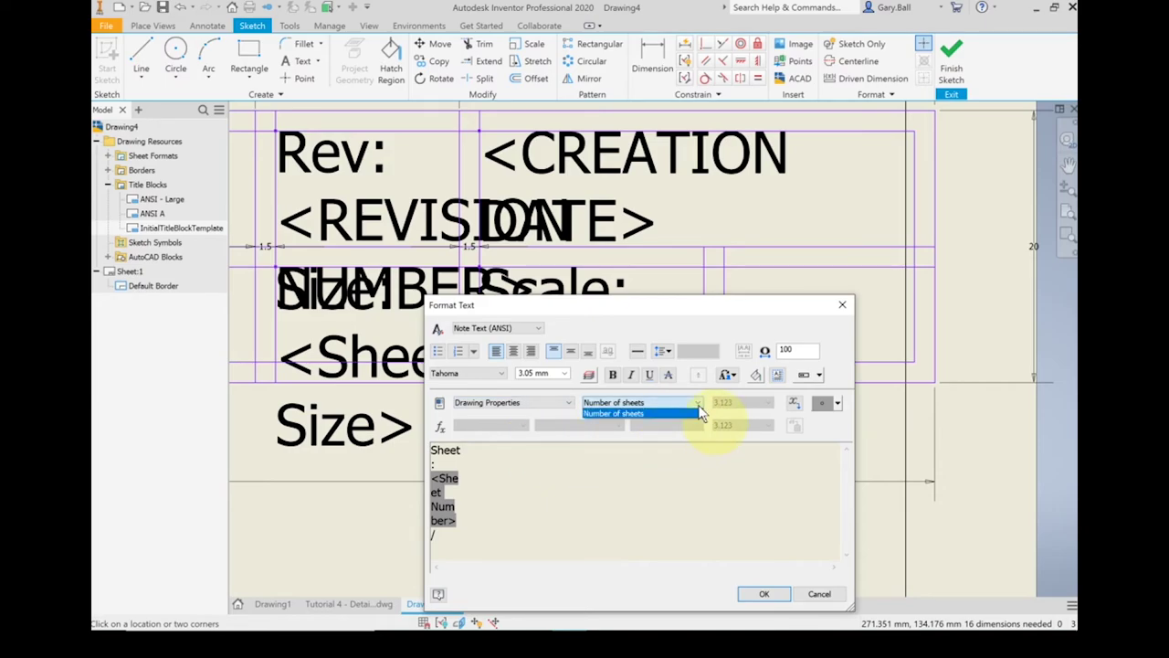
{"action": "left_click", "coordinate": [641, 413]}
{"action": "left_click", "coordinate": [795, 404]}
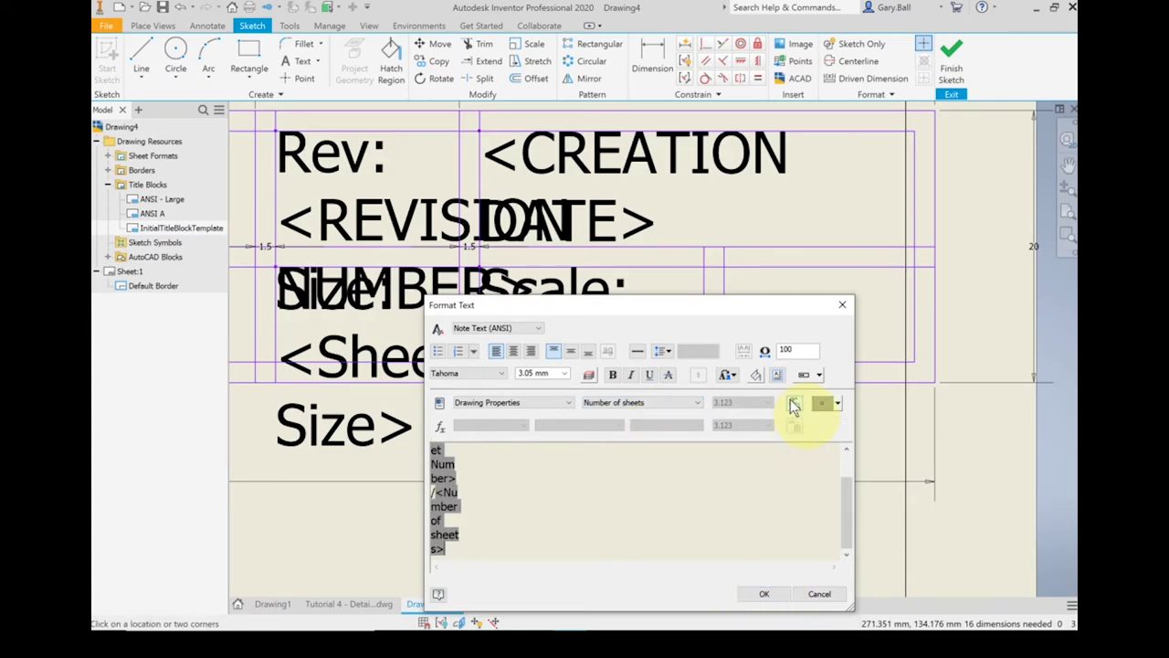
{"action": "left_click", "coordinate": [766, 595]}
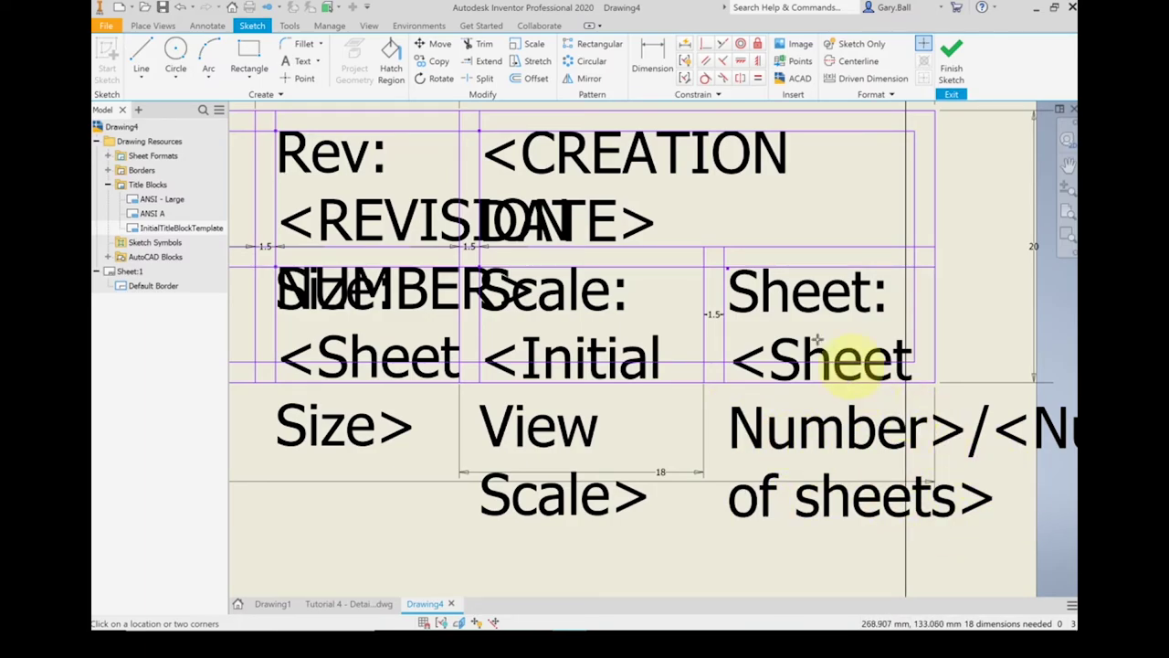
Step: Constrain the sheet text's upper-left corner point coincident with the upper and left inner guide lines of the lower-right corner cell
{"action": "scroll", "coordinate": [727, 274], "scroll_direction": "up", "scroll_amount": 5}
{"action": "key", "text": "c"}
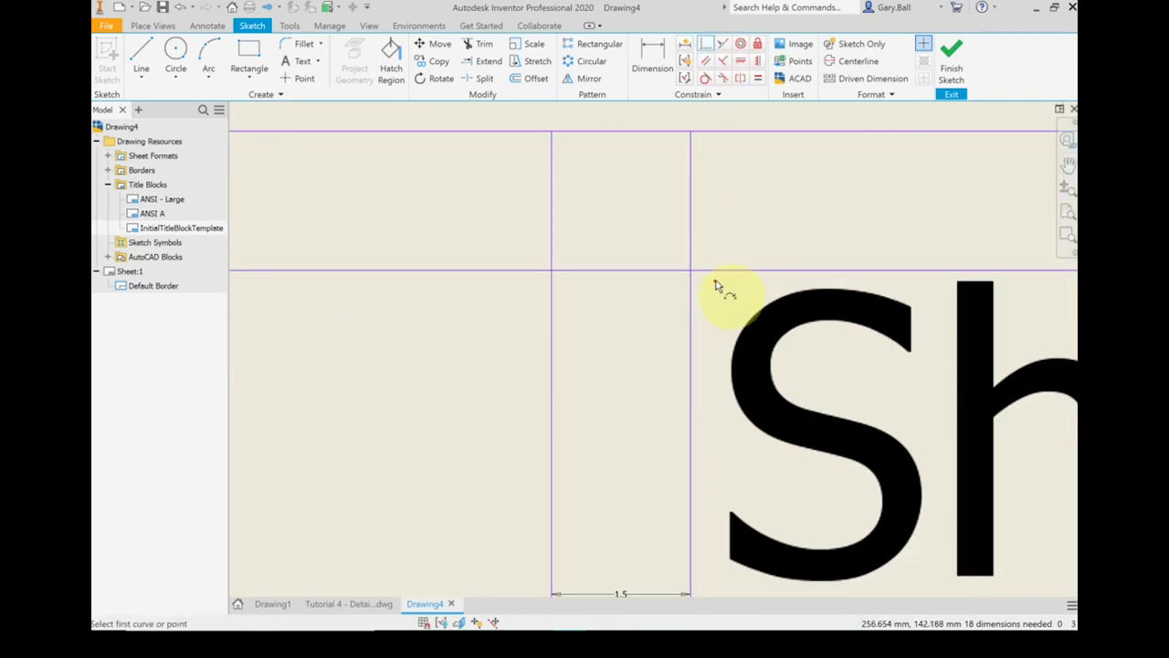
{"action": "left_click", "coordinate": [718, 283]}
{"action": "left_click", "coordinate": [721, 272]}
{"action": "scroll", "coordinate": [695, 366], "scroll_direction": "down", "scroll_amount": 3}
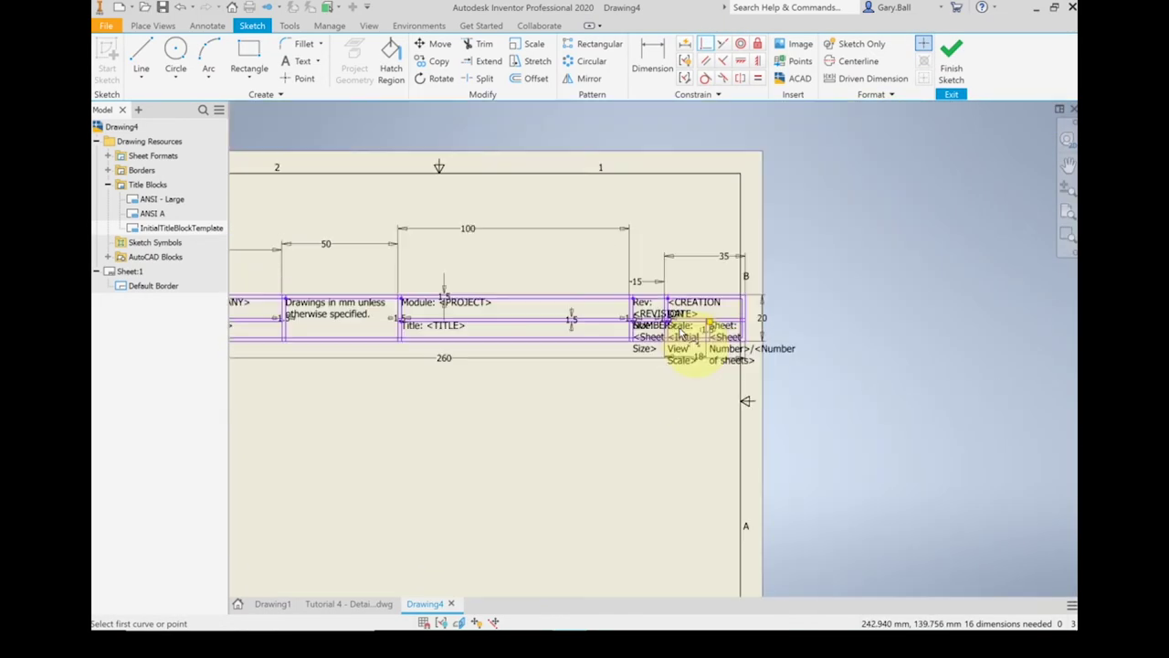
{"action": "middle_click_drag", "start_coordinate": [569, 321], "coordinate": [835, 356]}
{"action": "scroll", "coordinate": [530, 363], "scroll_direction": "up", "scroll_amount": 5}
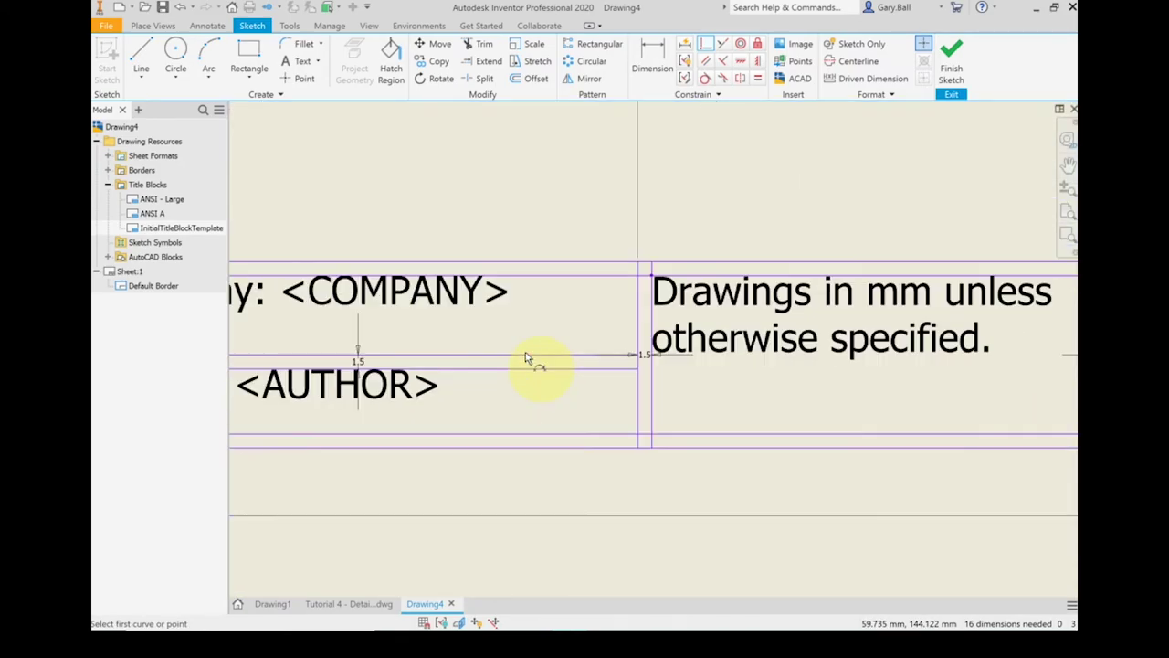
{"action": "scroll", "coordinate": [530, 365], "scroll_direction": "down", "scroll_amount": 2}
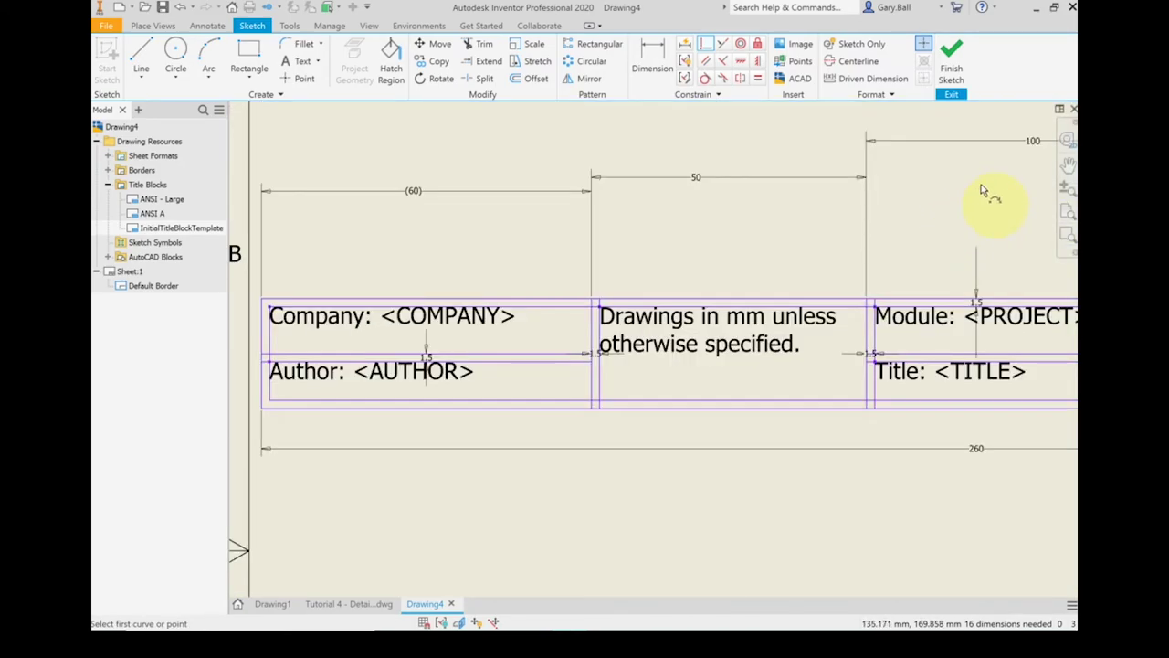
Step: Finish the sketch, saving it as the title block "ANSI A Thin", and insert that title block on the sheet
{"action": "left_click", "coordinate": [953, 53]}
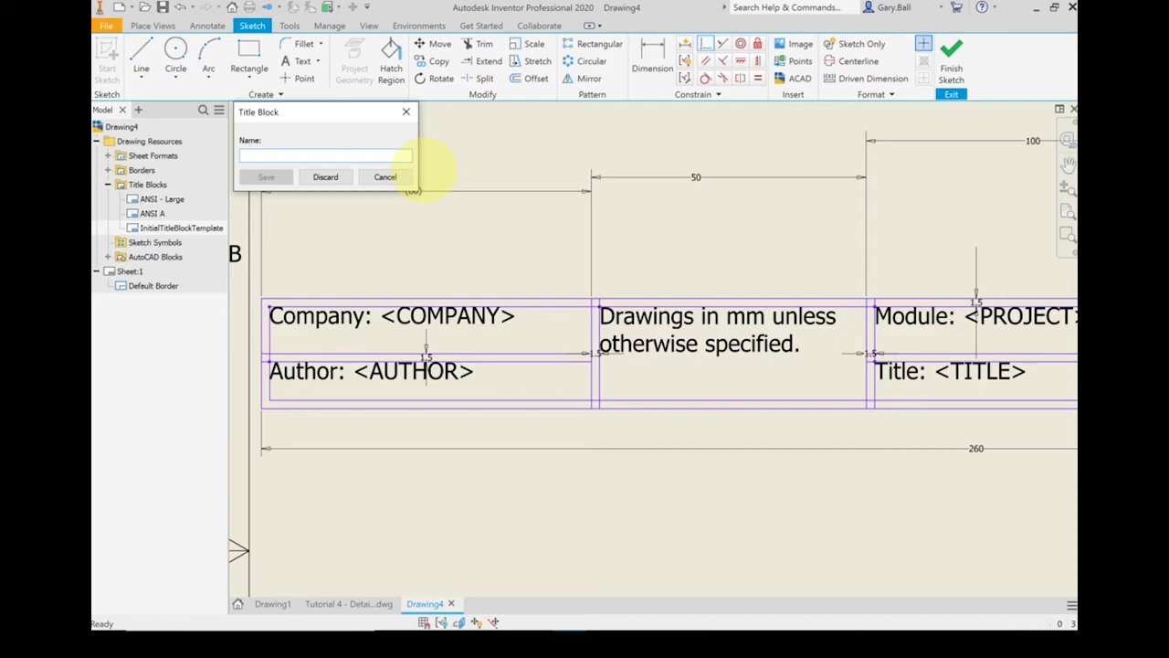
{"action": "type", "text": "ANSI"}
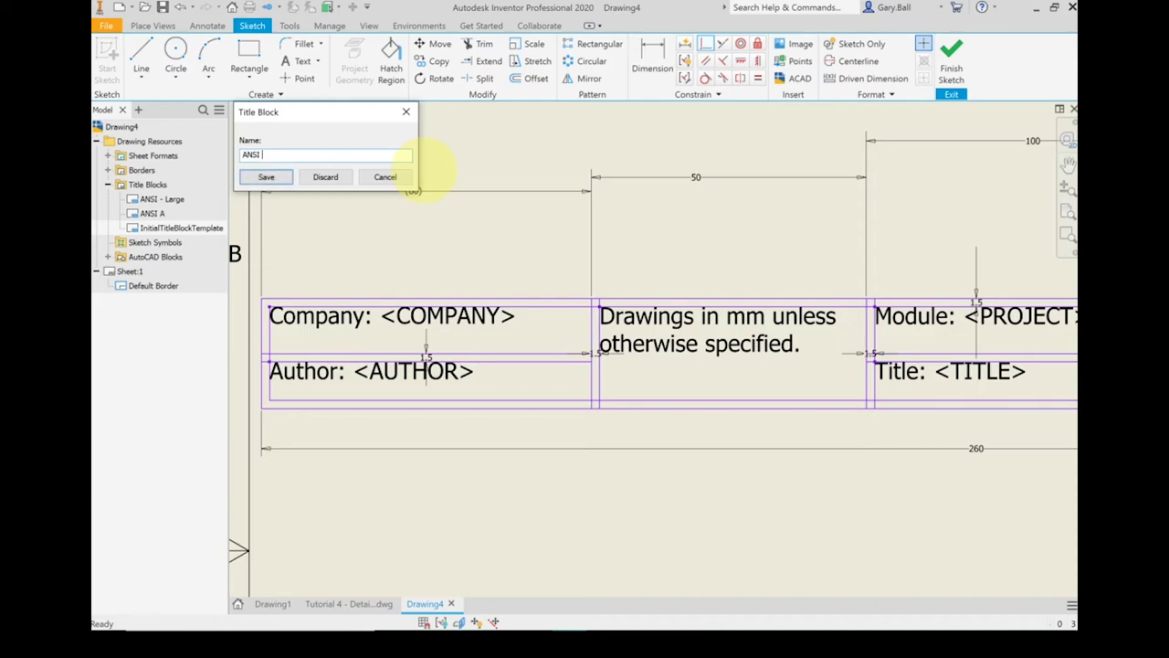
{"action": "type", "text": " A Thin"}
{"action": "left_click", "coordinate": [272, 180]}
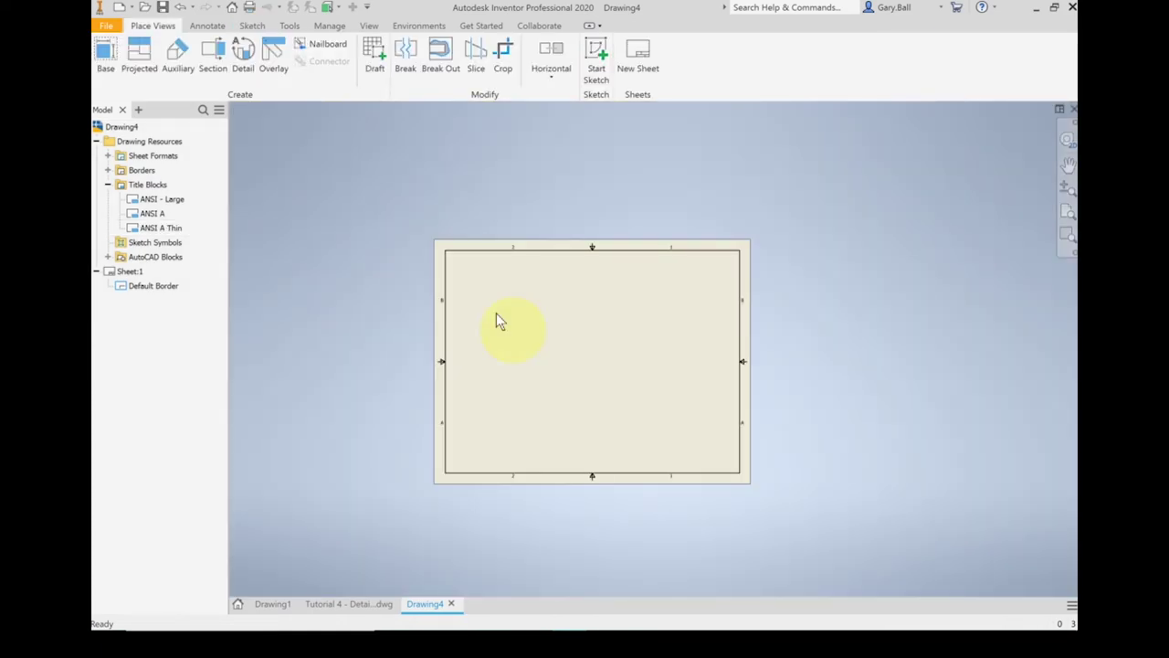
{"action": "scroll", "coordinate": [496, 312], "scroll_direction": "down", "scroll_amount": 1}
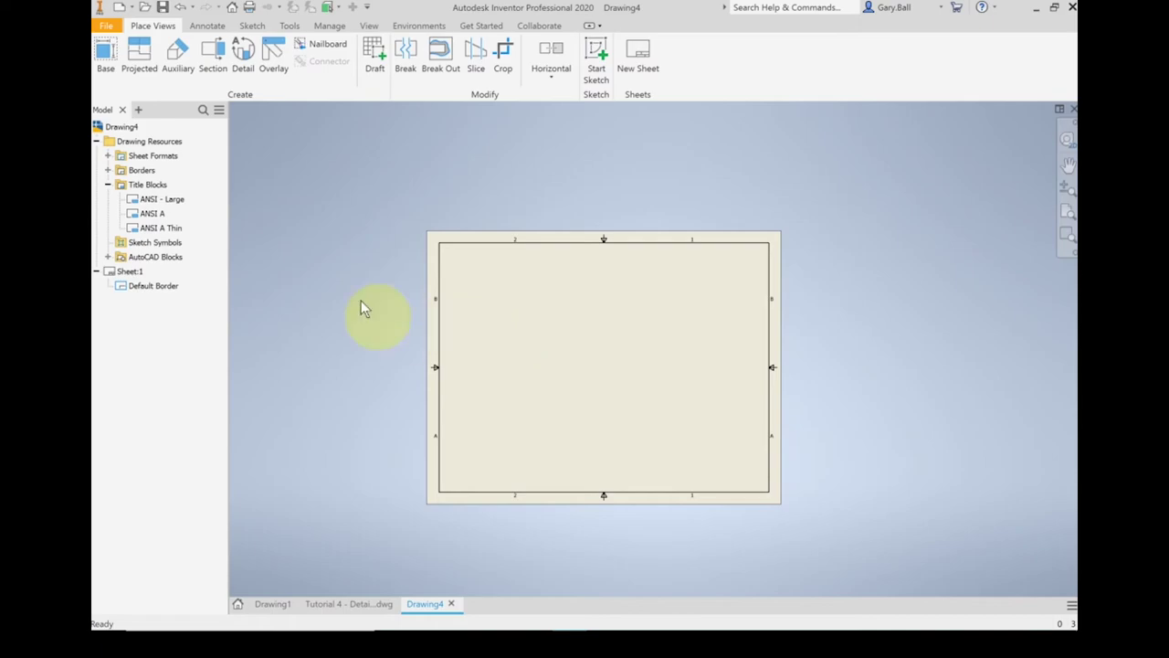
{"action": "double_click", "coordinate": [150, 231]}
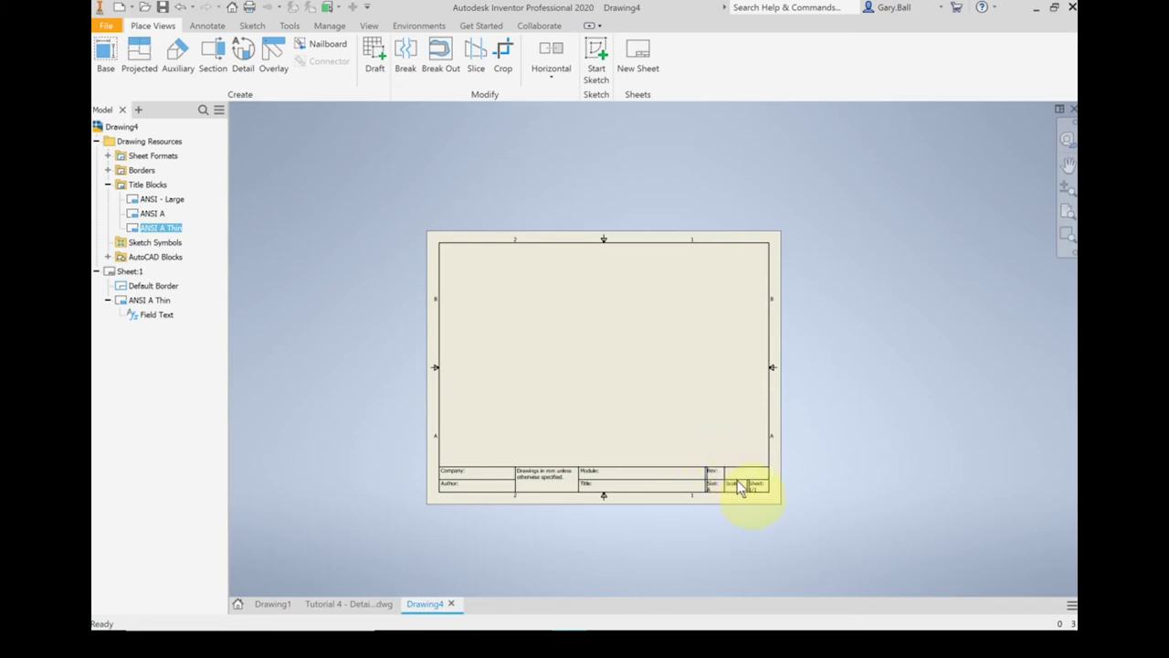
Step: Edit the ANSI A Thin definition to make the vertical guide lines beside the Rev/Size and Sheet texts Sketch Only, and save the edits
{"action": "scroll", "coordinate": [539, 477], "scroll_direction": "up", "scroll_amount": 5}
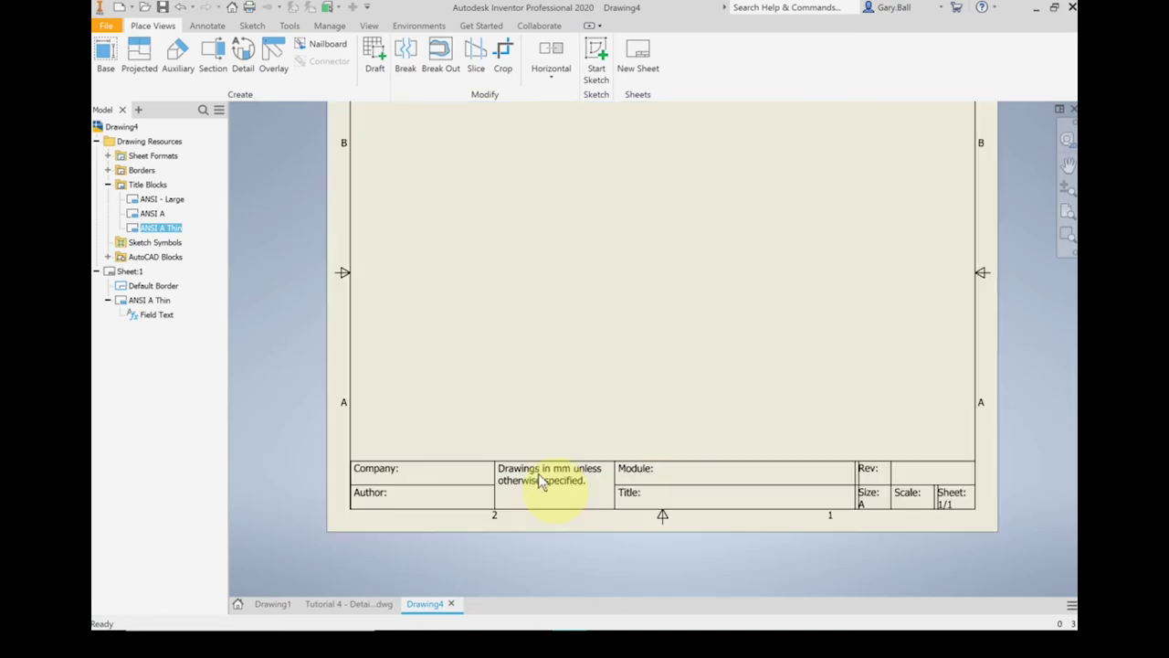
{"action": "scroll", "coordinate": [538, 473], "scroll_direction": "down", "scroll_amount": 5}
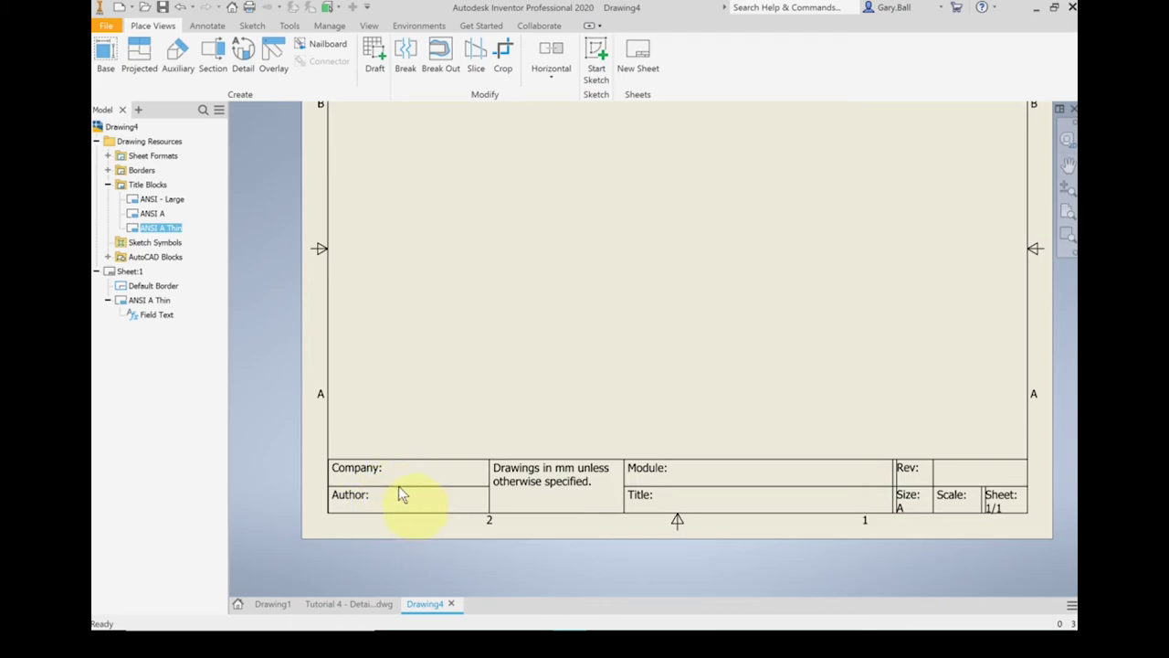
{"action": "middle_click_drag", "start_coordinate": [710, 494], "coordinate": [505, 486]}
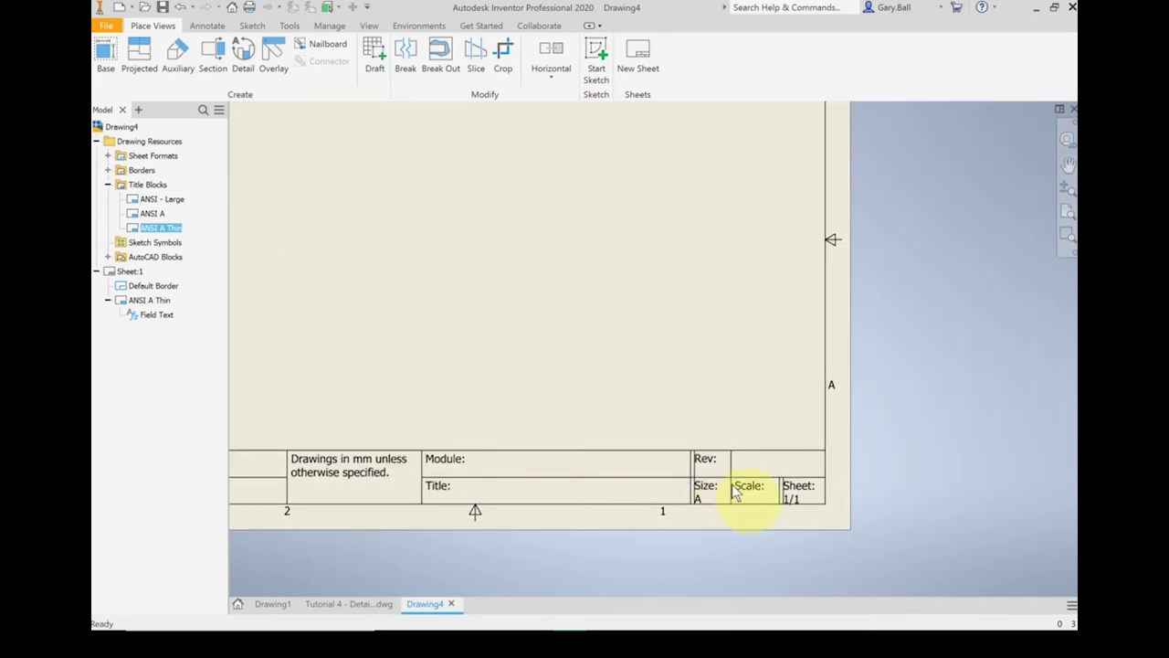
{"action": "scroll", "coordinate": [732, 484], "scroll_direction": "up", "scroll_amount": 3}
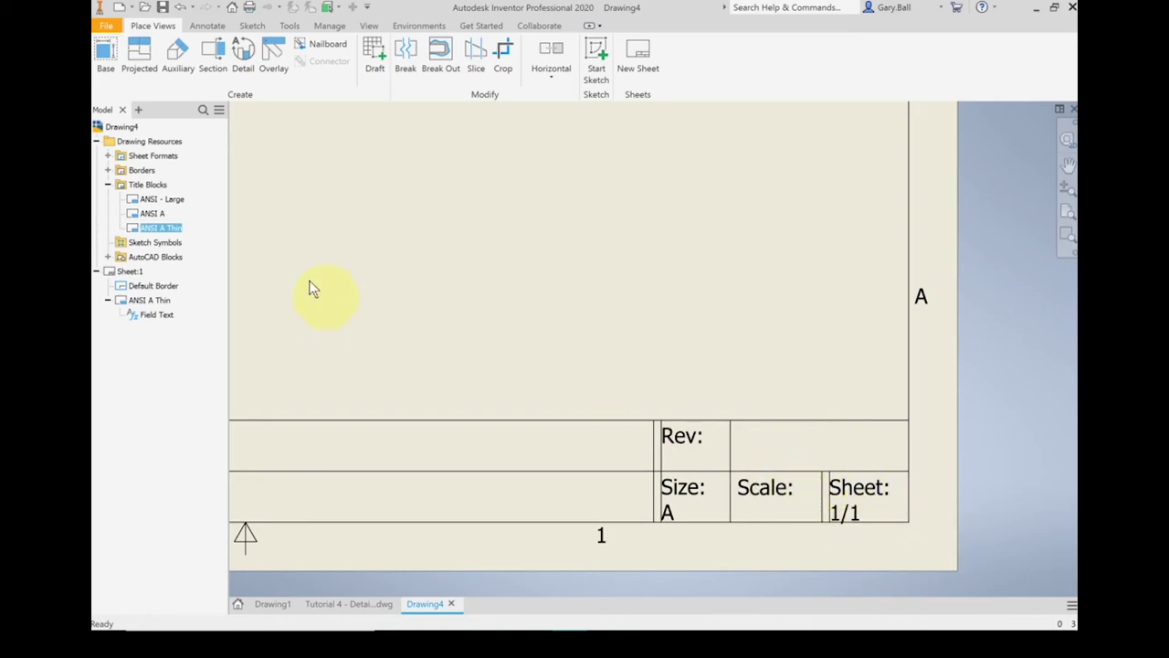
{"action": "right_click", "coordinate": [153, 235]}
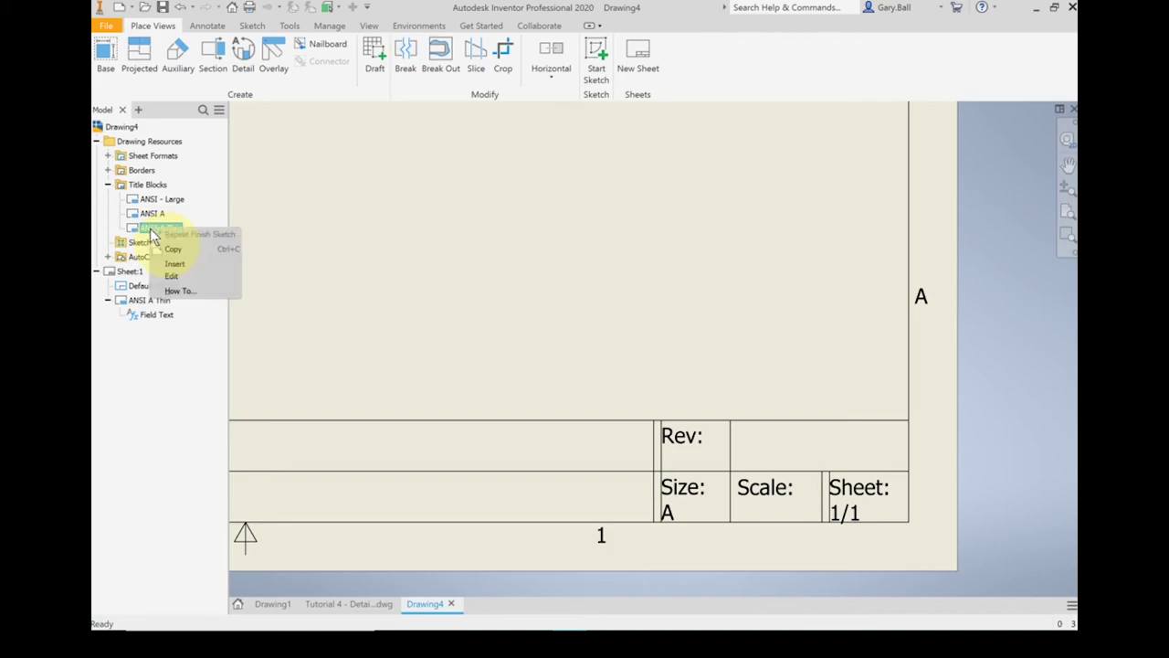
{"action": "left_click", "coordinate": [169, 275]}
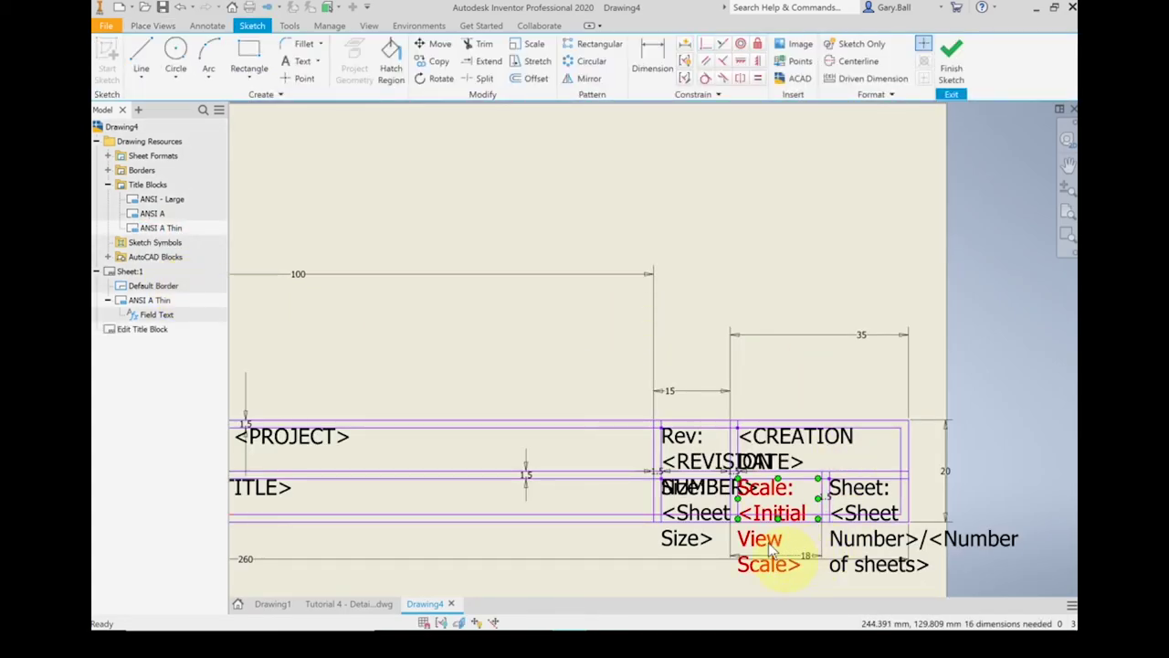
{"action": "scroll", "coordinate": [785, 540], "scroll_direction": "up", "scroll_amount": 3}
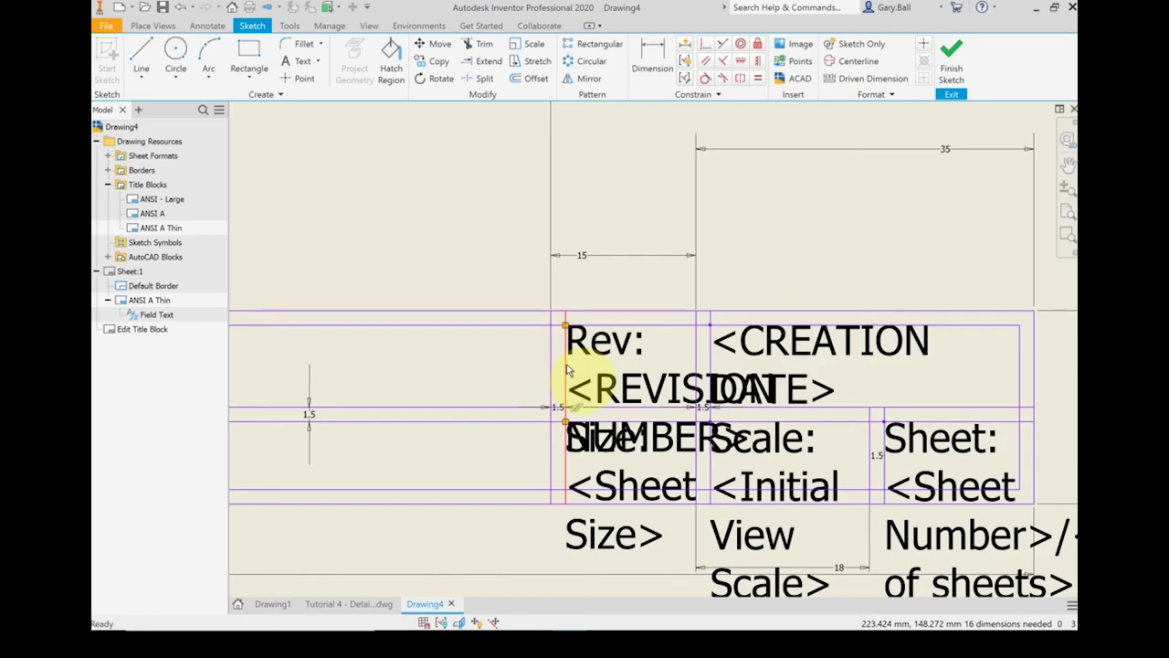
{"action": "left_click", "coordinate": [861, 44]}
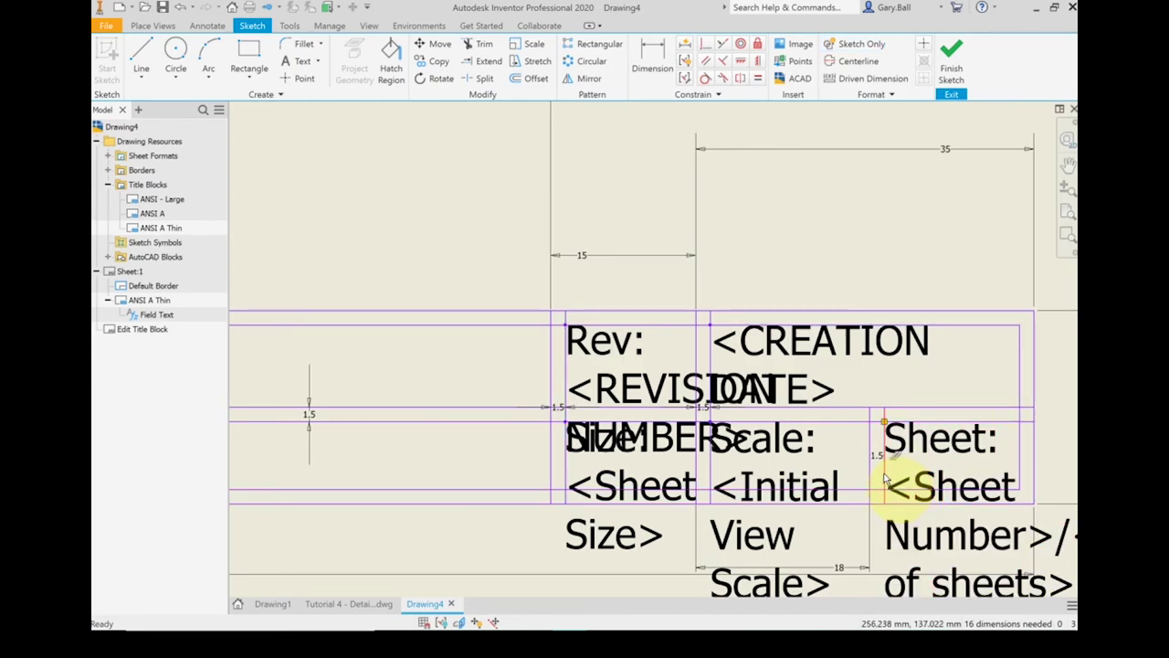
{"action": "left_click", "coordinate": [861, 44]}
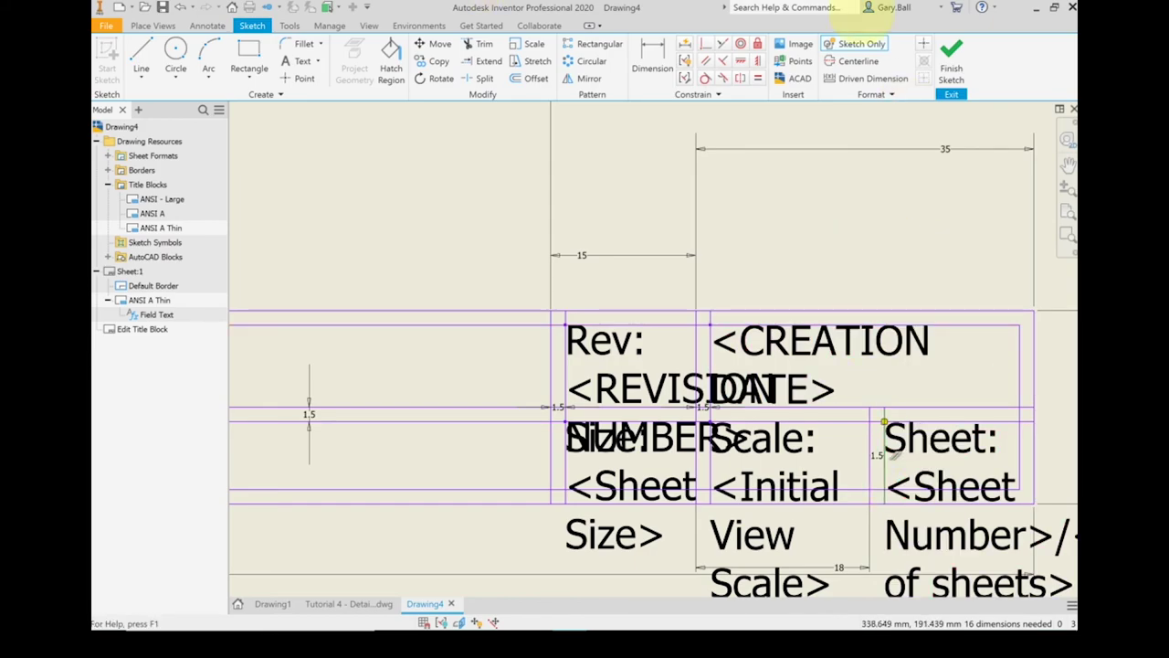
{"action": "left_click", "coordinate": [957, 46]}
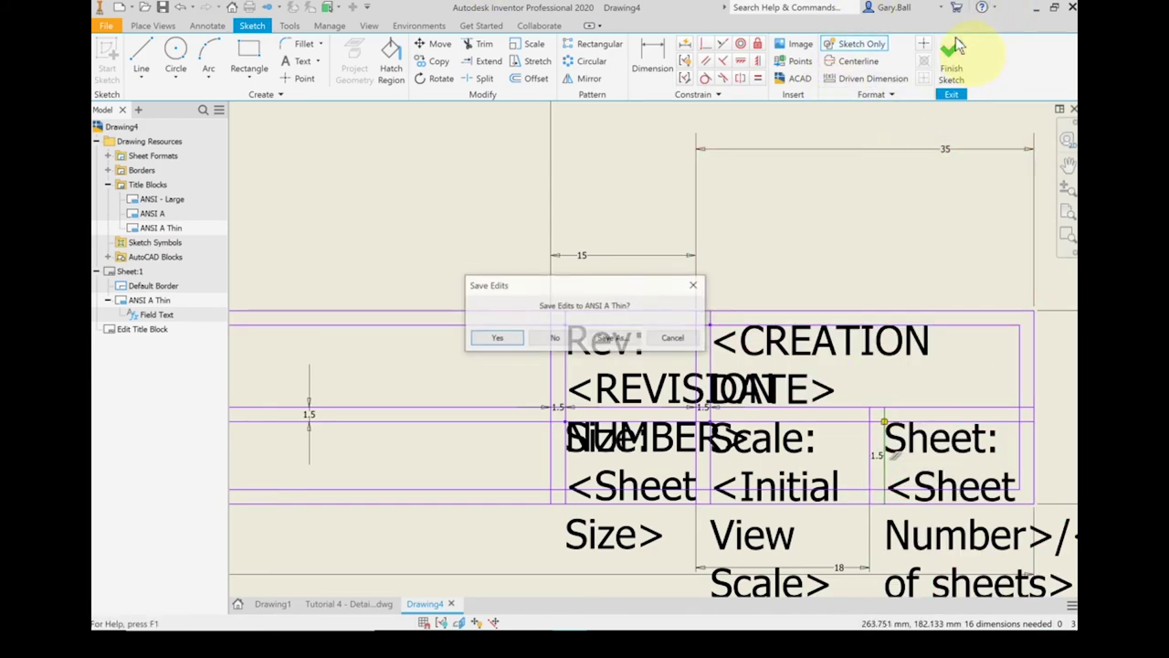
{"action": "left_click", "coordinate": [504, 333]}
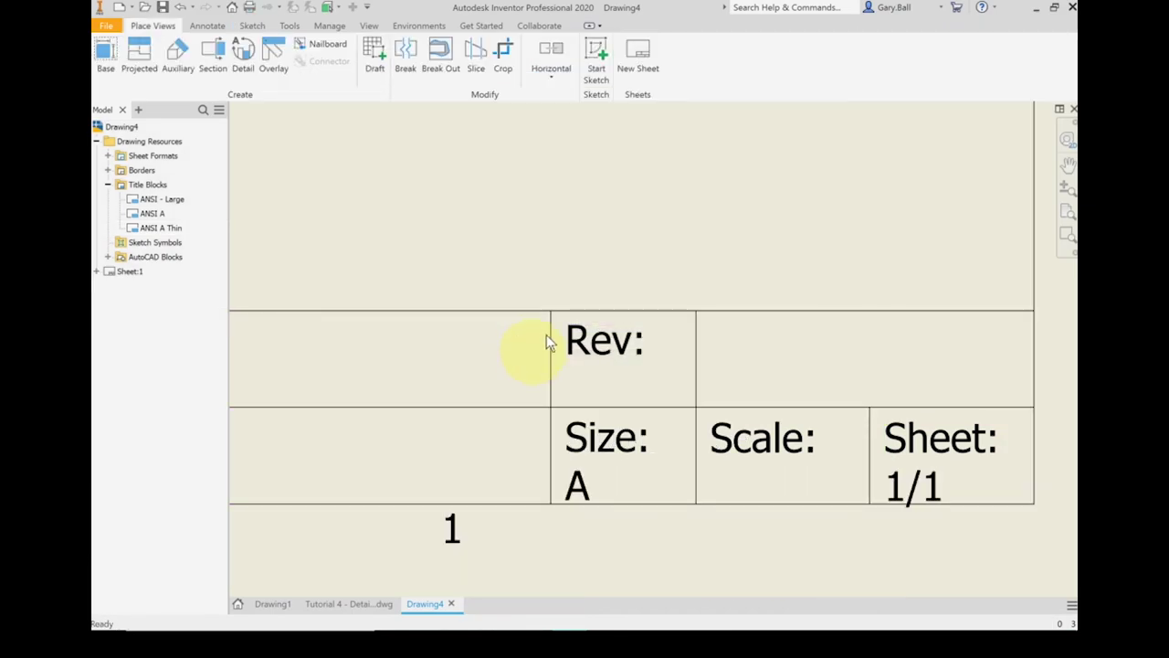
{"action": "scroll", "coordinate": [548, 342], "scroll_direction": "down", "scroll_amount": 3}
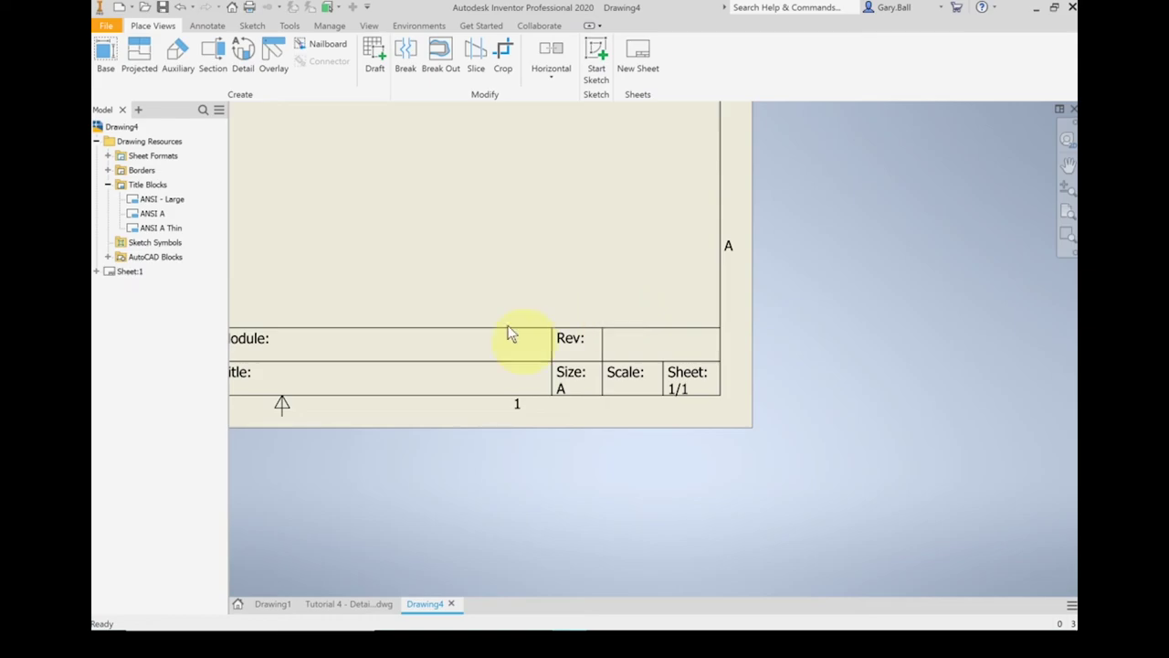
{"action": "scroll", "coordinate": [512, 329], "scroll_direction": "up", "scroll_amount": 2}
{"action": "scroll", "coordinate": [739, 366], "scroll_direction": "up", "scroll_amount": 2}
{"action": "key", "text": "Home"}
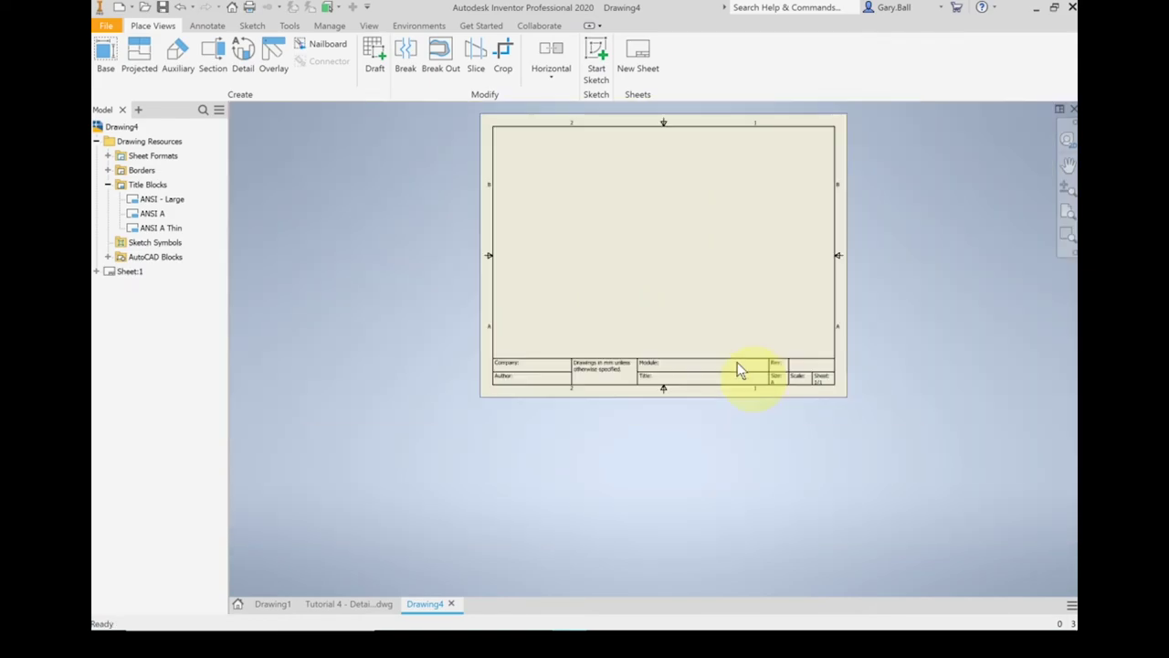
{"action": "scroll", "coordinate": [791, 210], "scroll_direction": "up", "scroll_amount": 1}
{"action": "middle_click_drag", "start_coordinate": [791, 209], "coordinate": [770, 312]}
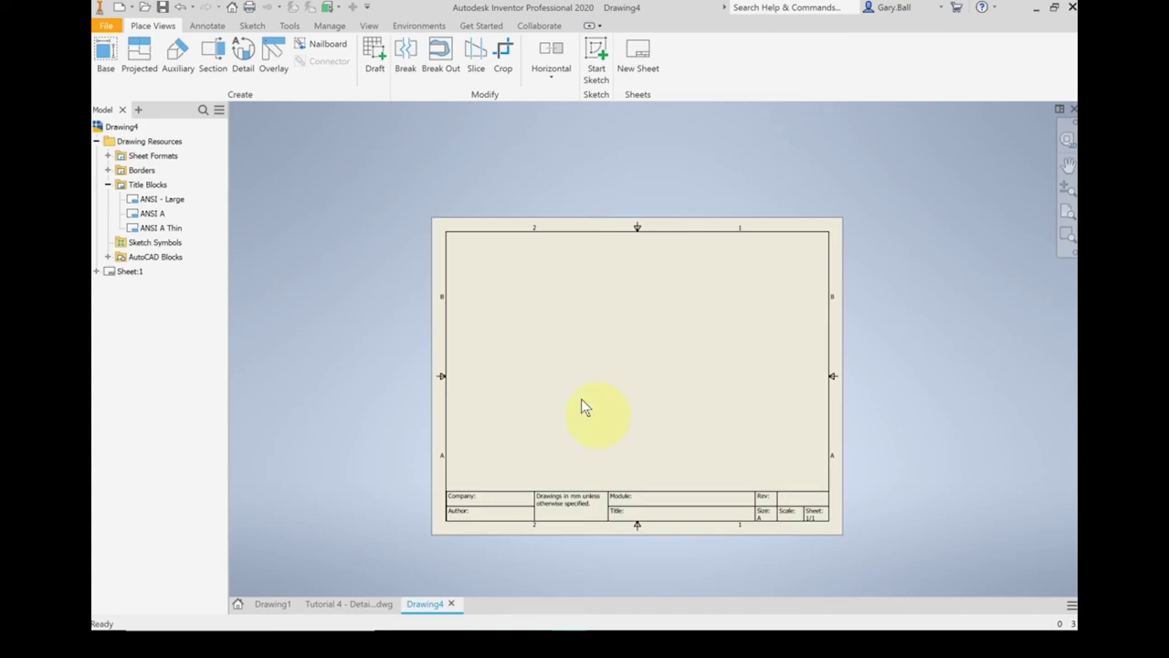
Step: Save a copy of the drawing as a template in the Metric templates folder, replacing the existing ANSI A (mm) file
{"action": "left_click", "coordinate": [106, 27]}
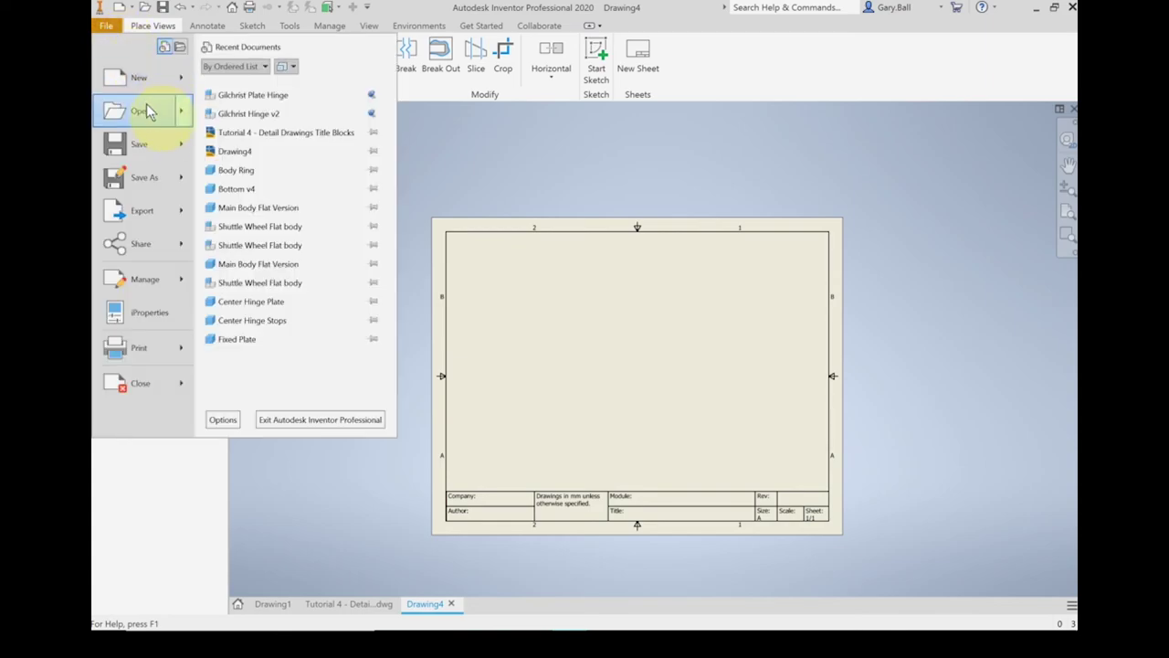
{"action": "mouse_move", "coordinate": [149, 179]}
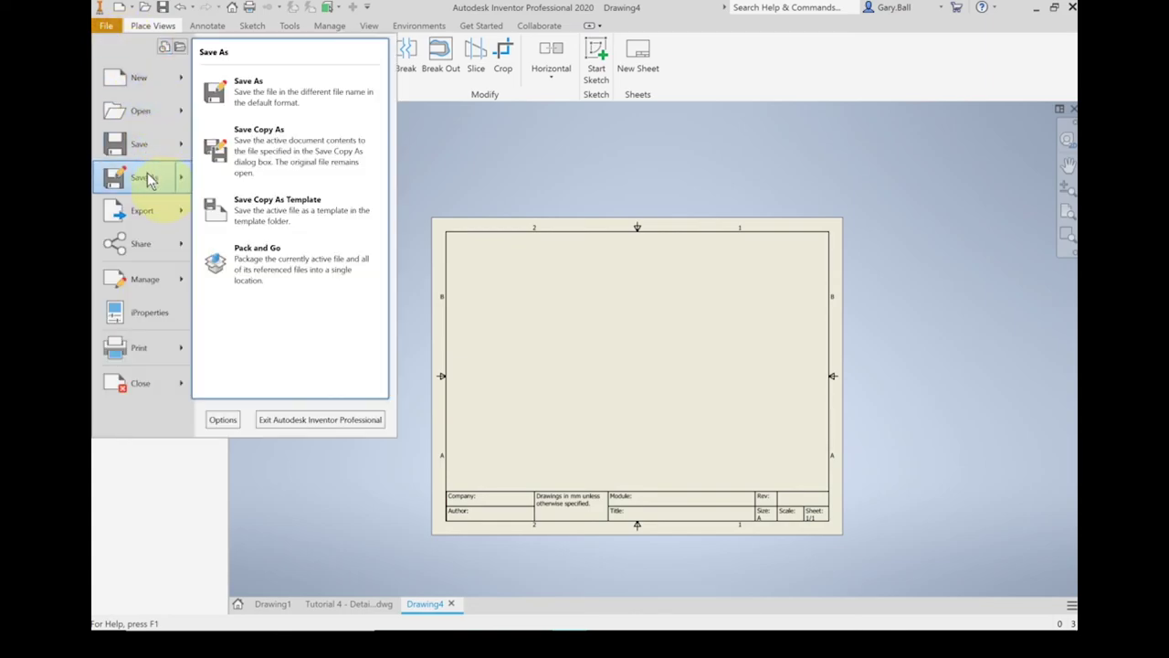
{"action": "left_click", "coordinate": [286, 212]}
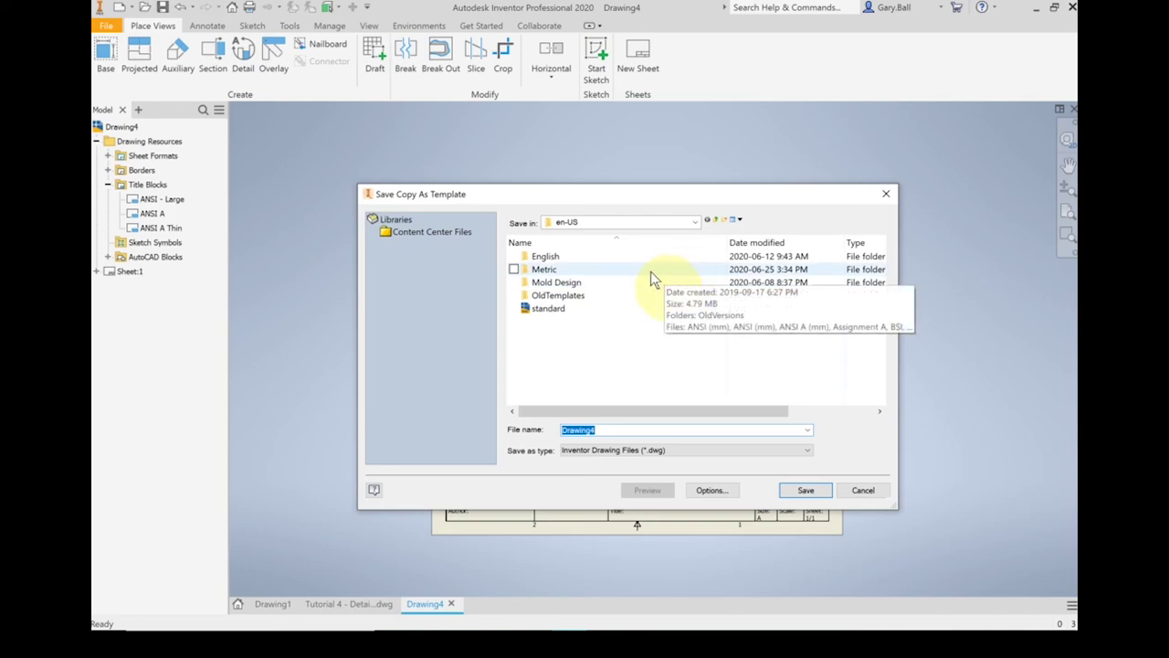
{"action": "left_click", "coordinate": [696, 223]}
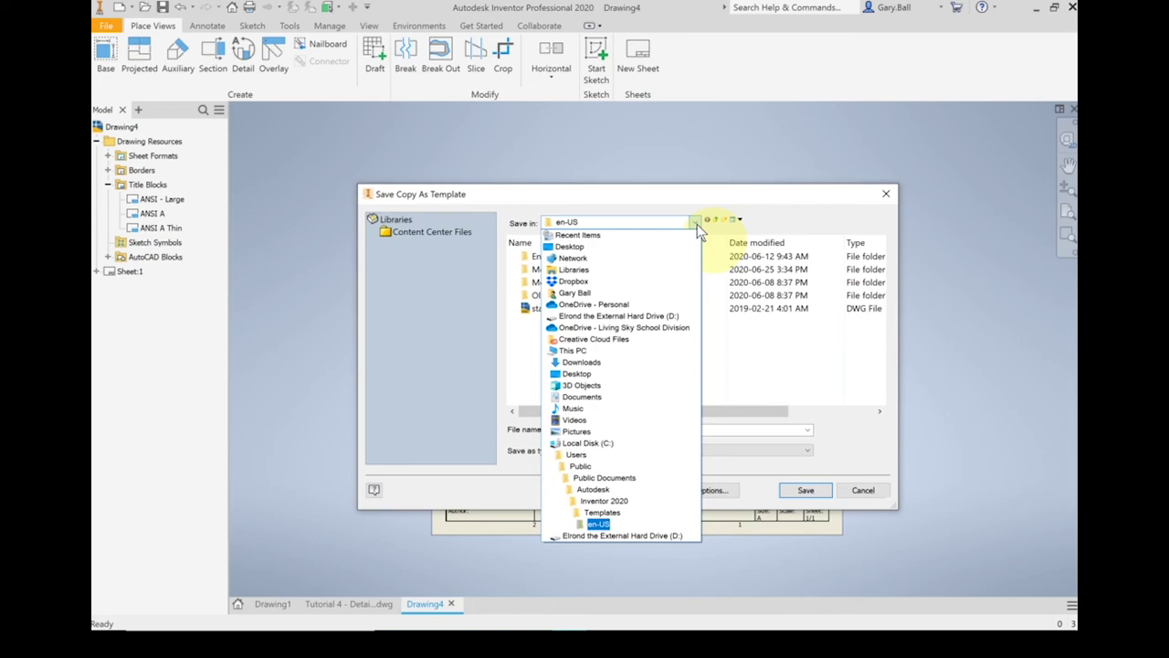
{"action": "left_click", "coordinate": [697, 224]}
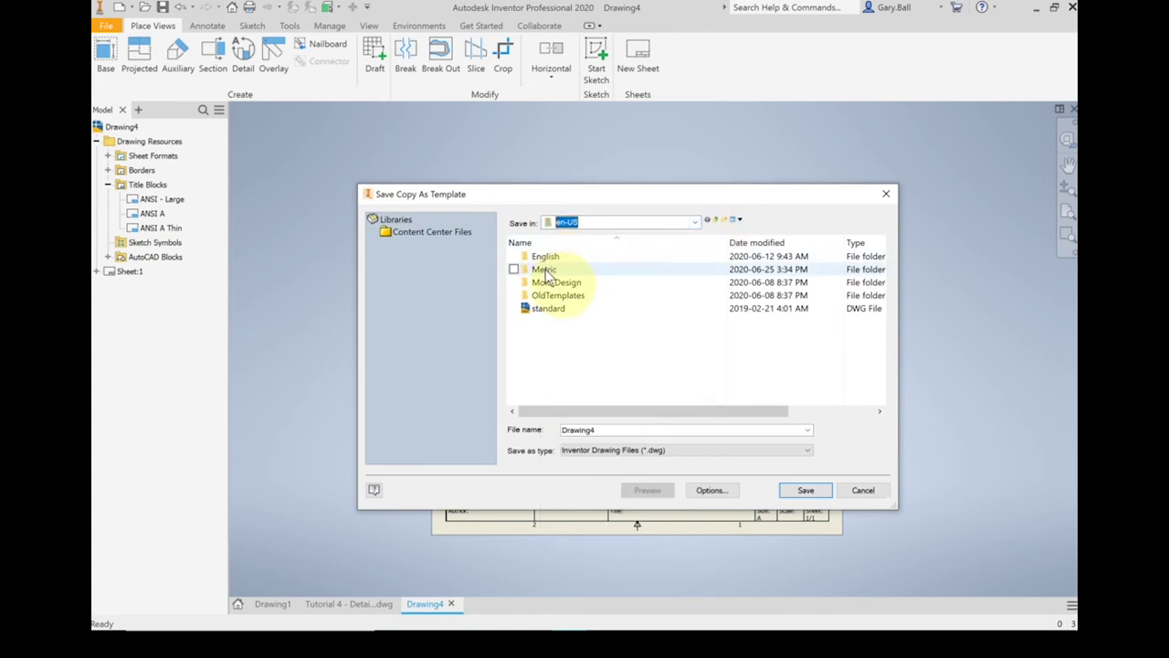
{"action": "double_click", "coordinate": [576, 270]}
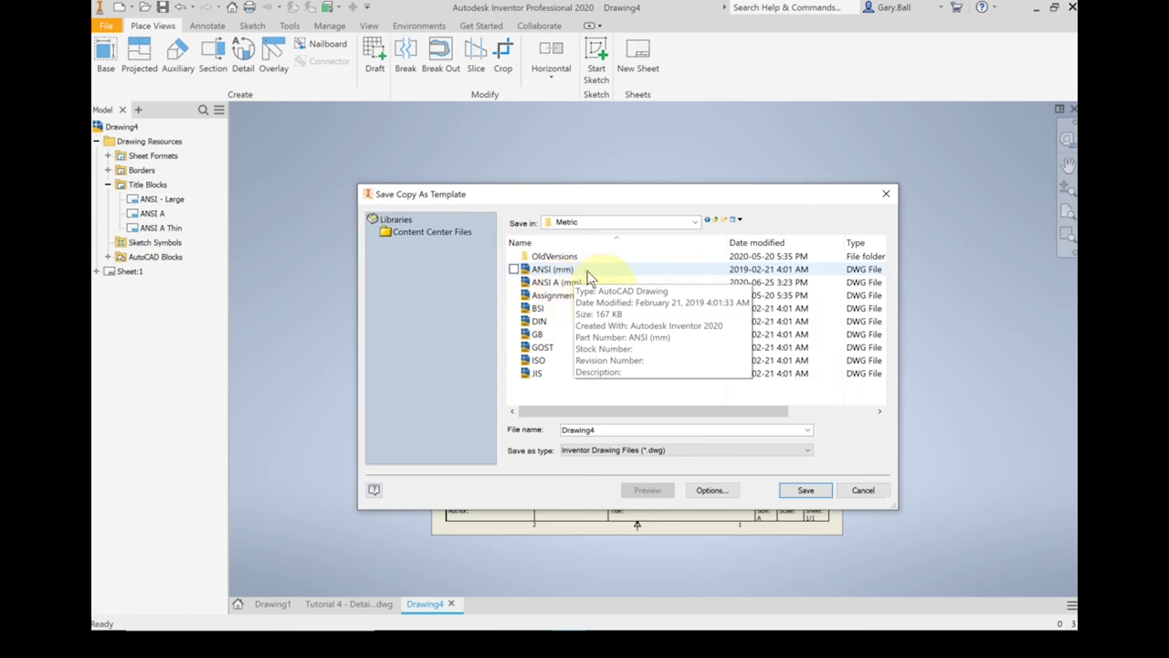
{"action": "left_click", "coordinate": [540, 287]}
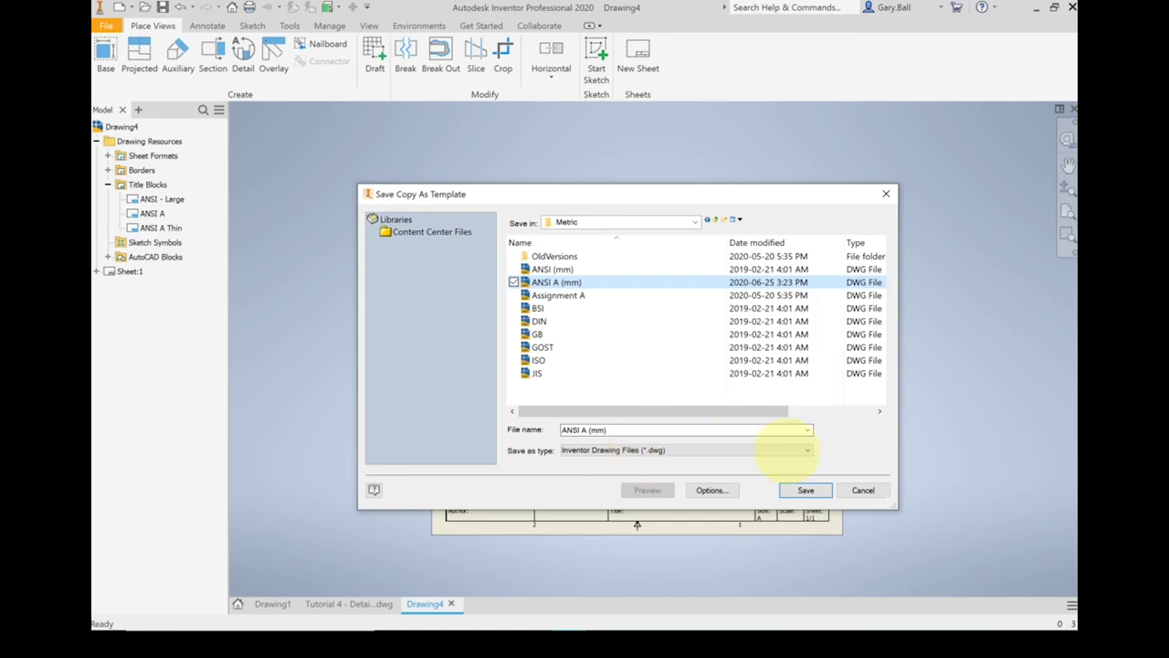
{"action": "left_click", "coordinate": [798, 490]}
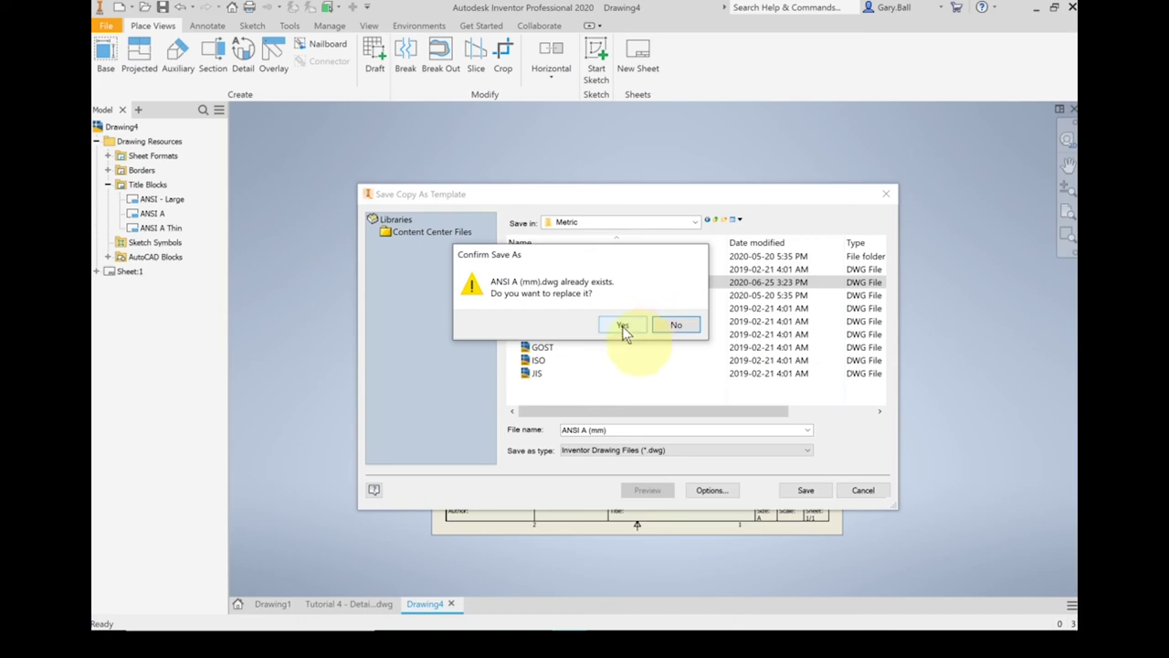
{"action": "left_click", "coordinate": [624, 330]}
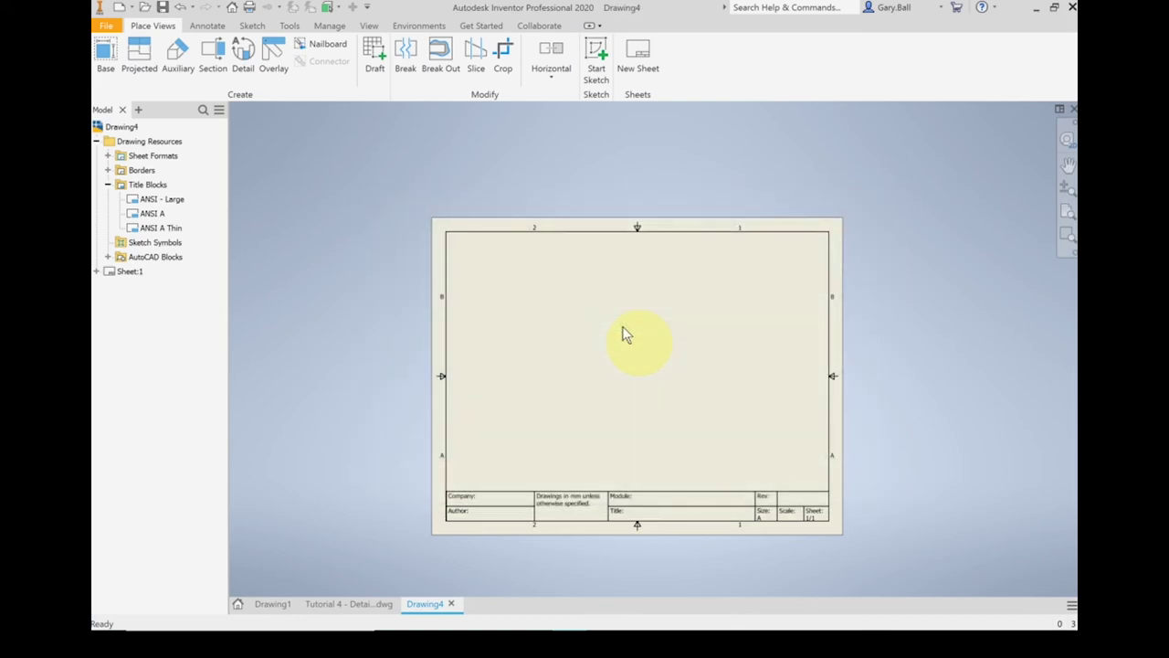
Step: Copy the Assignment Size A title block from Drawing5 into the title block resources of Drawing4
{"action": "scroll", "coordinate": [652, 531], "scroll_direction": "down", "scroll_amount": 3}
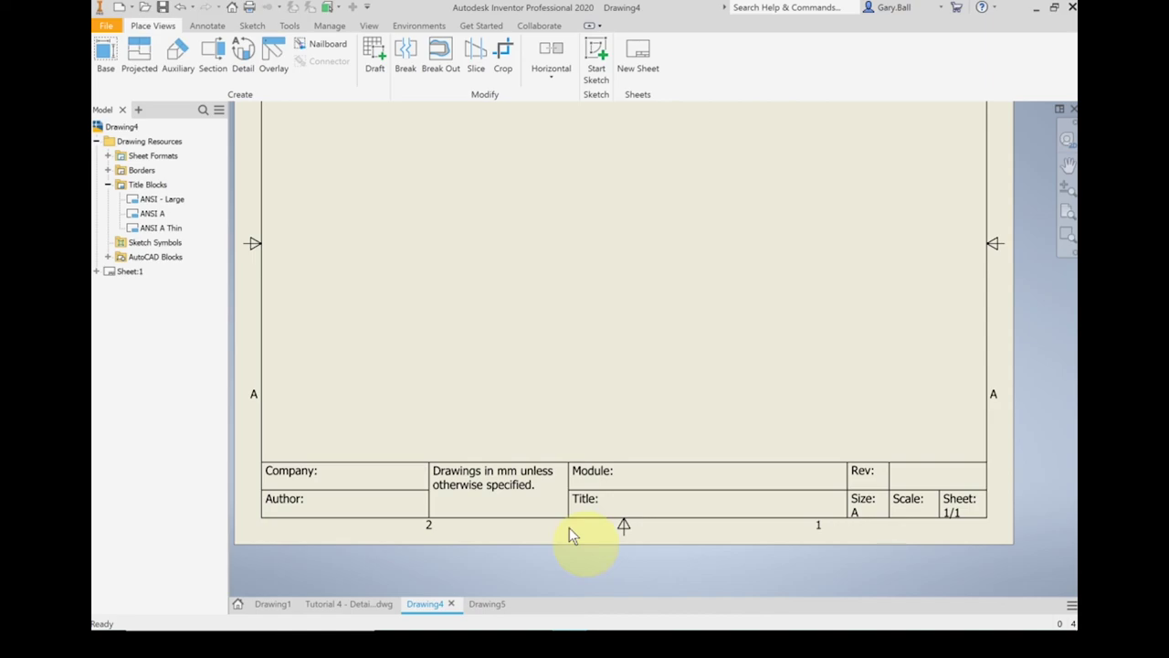
{"action": "left_click", "coordinate": [485, 604]}
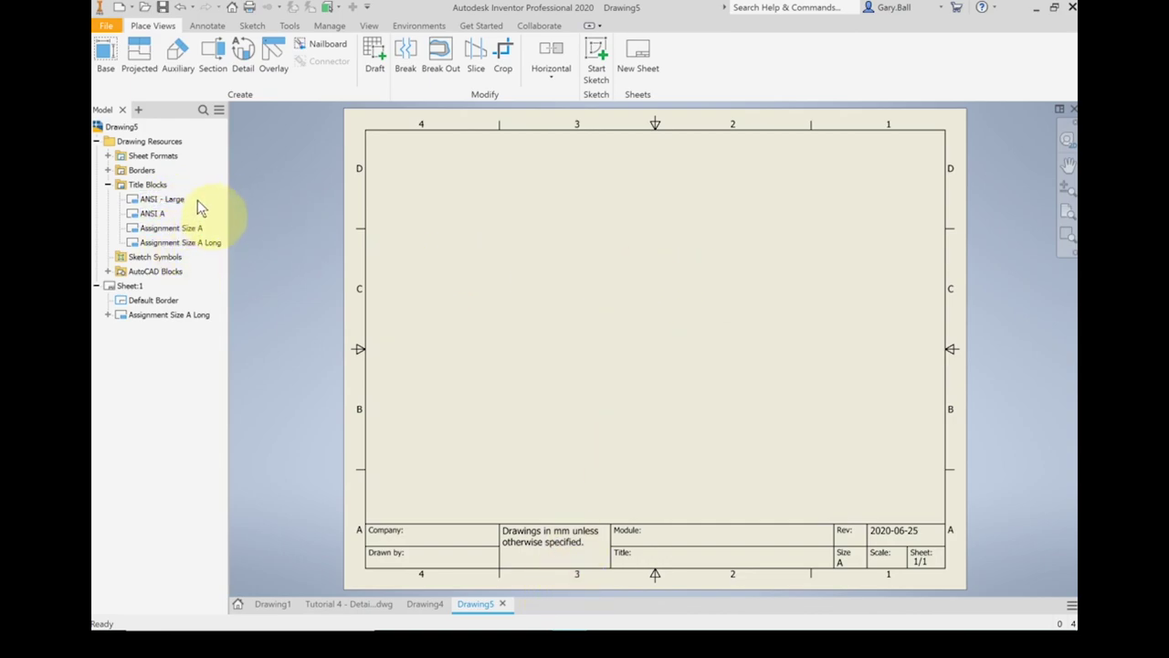
{"action": "right_click", "coordinate": [155, 233]}
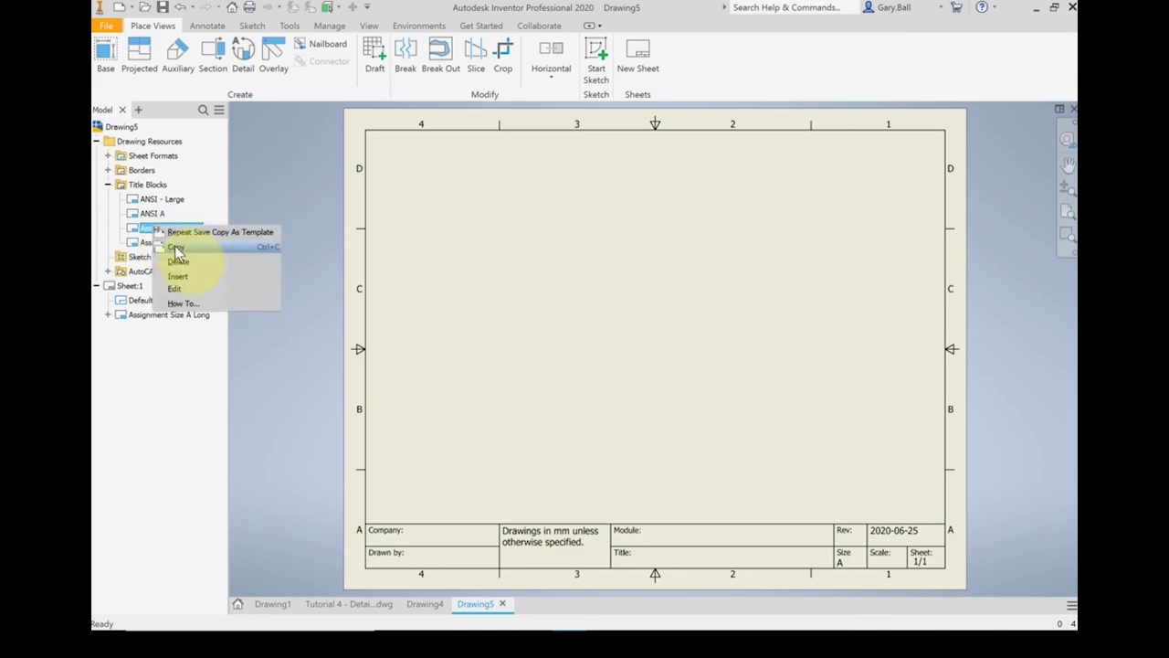
{"action": "left_click", "coordinate": [176, 247]}
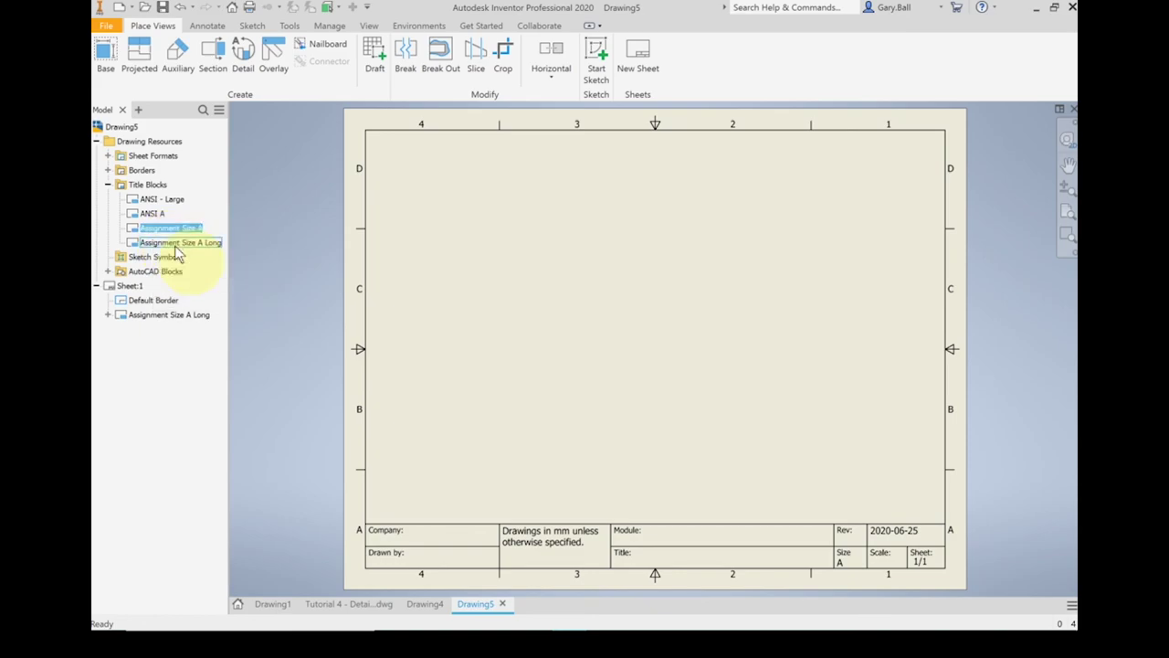
{"action": "left_click", "coordinate": [425, 604]}
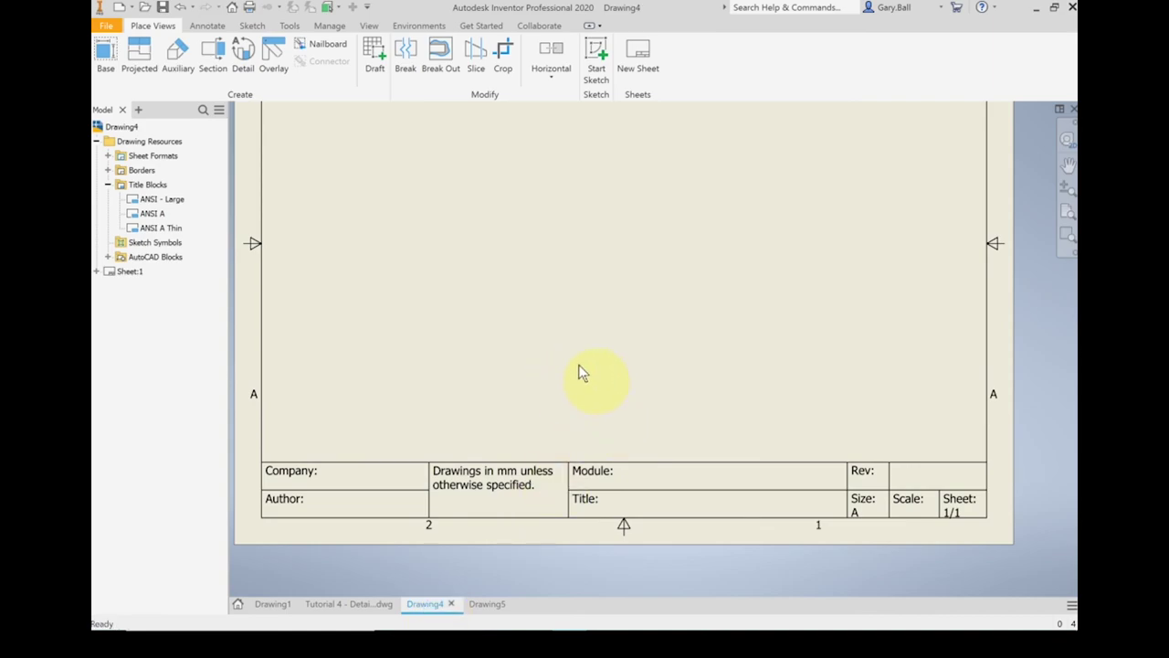
{"action": "right_click", "coordinate": [144, 189]}
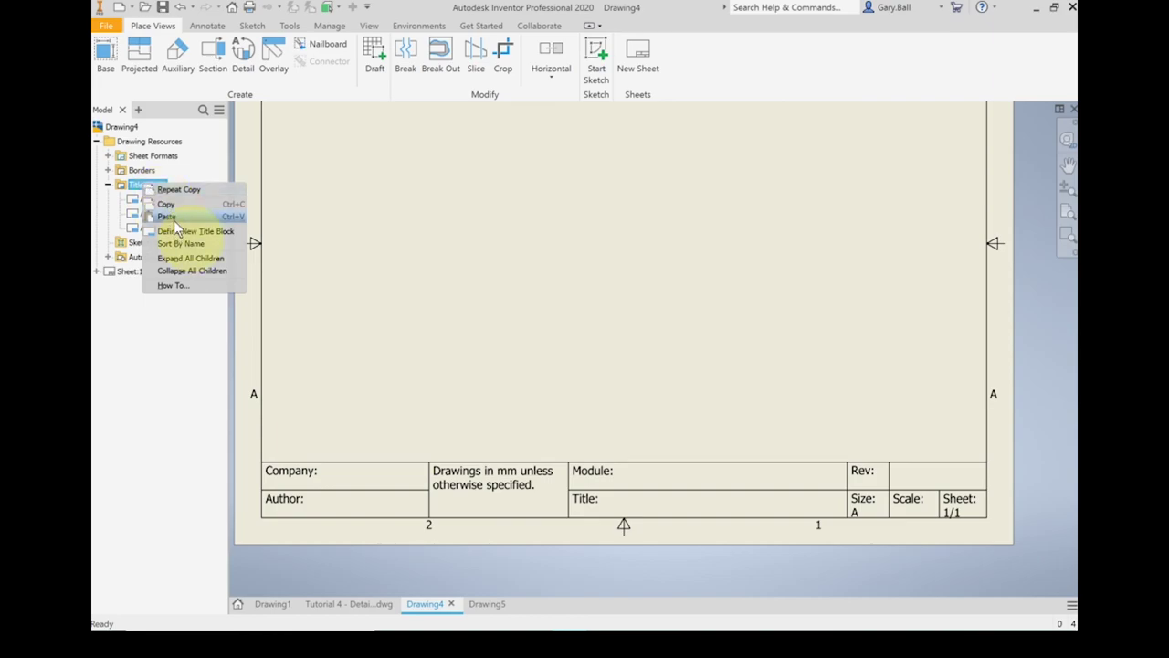
{"action": "left_click", "coordinate": [254, 261]}
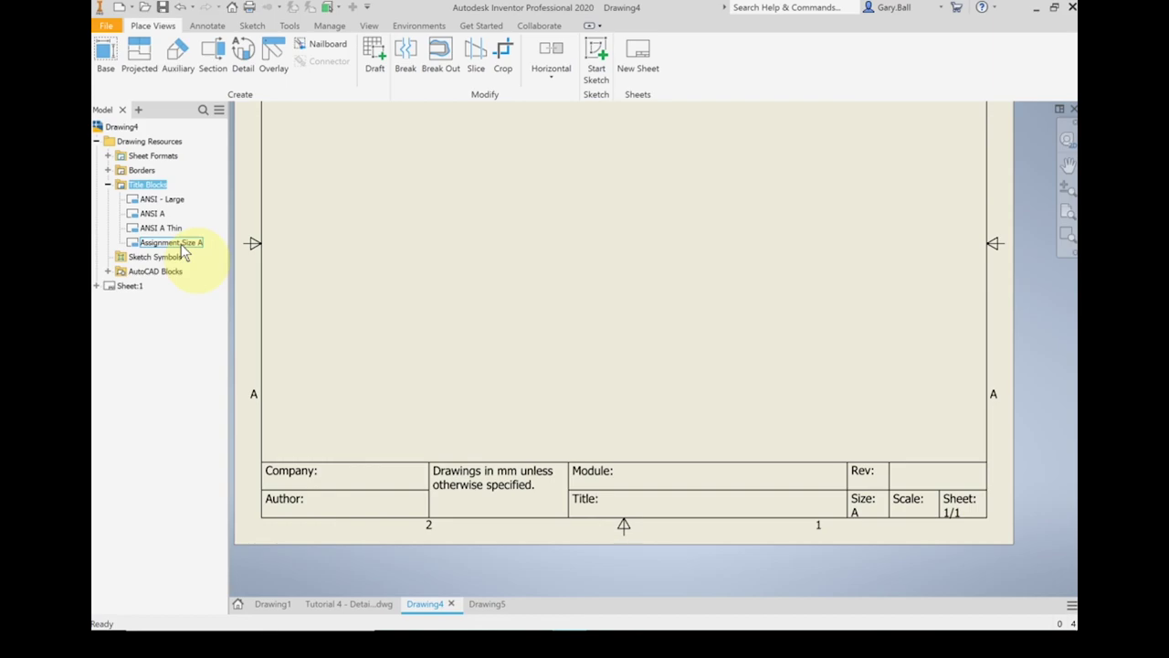
Step: Delete the ANSI A Thin title block from Sheet:1 and insert the Assignment Size A title block instead
{"action": "left_click", "coordinate": [97, 286]}
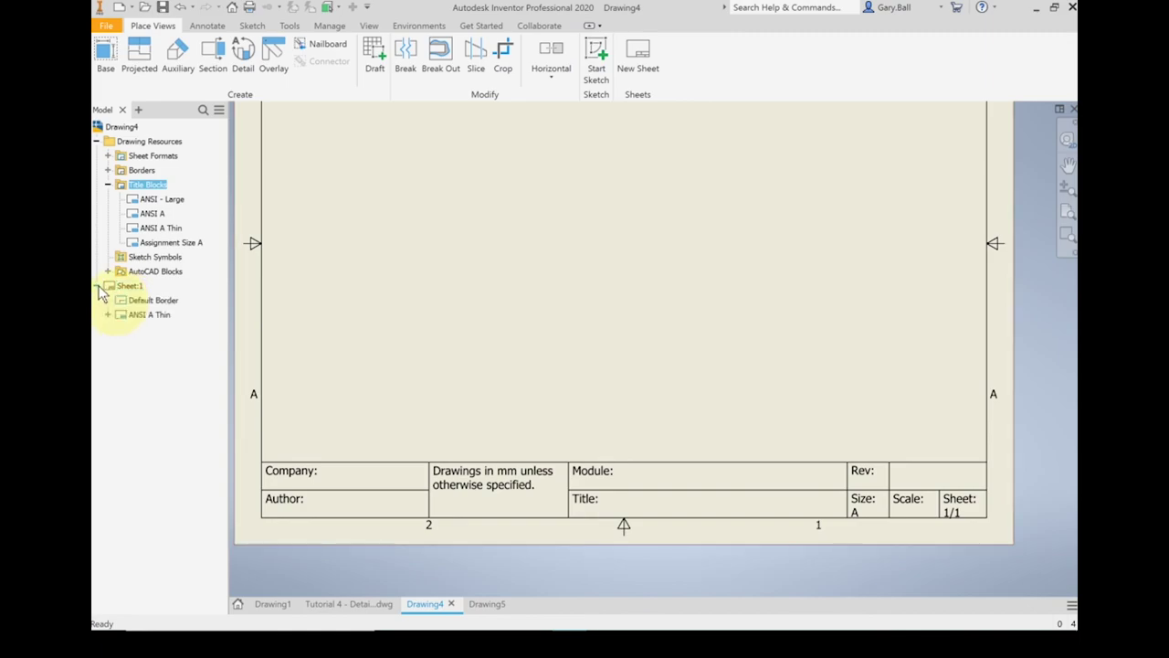
{"action": "right_click", "coordinate": [144, 321]}
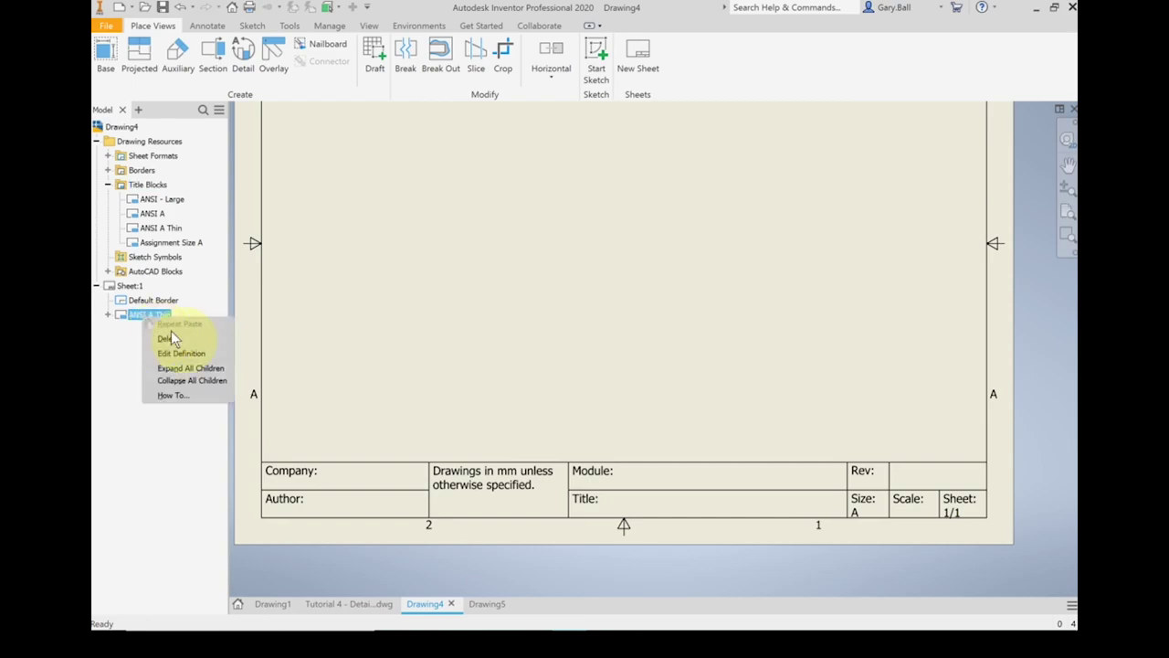
{"action": "left_click", "coordinate": [171, 337]}
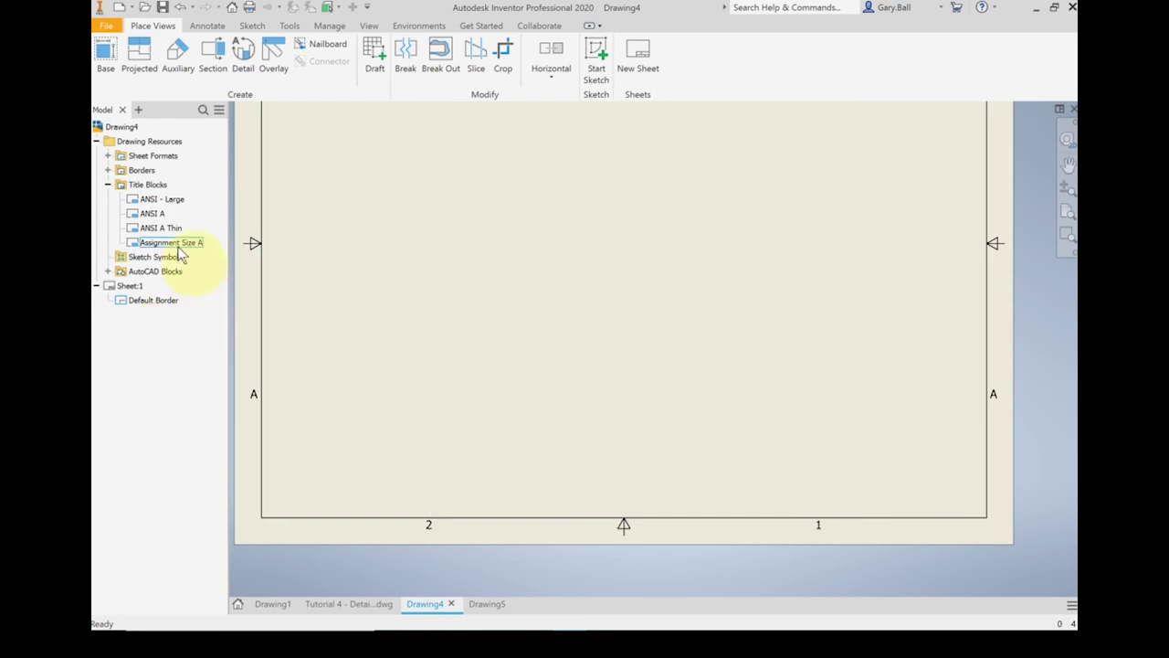
{"action": "double_click", "coordinate": [151, 243]}
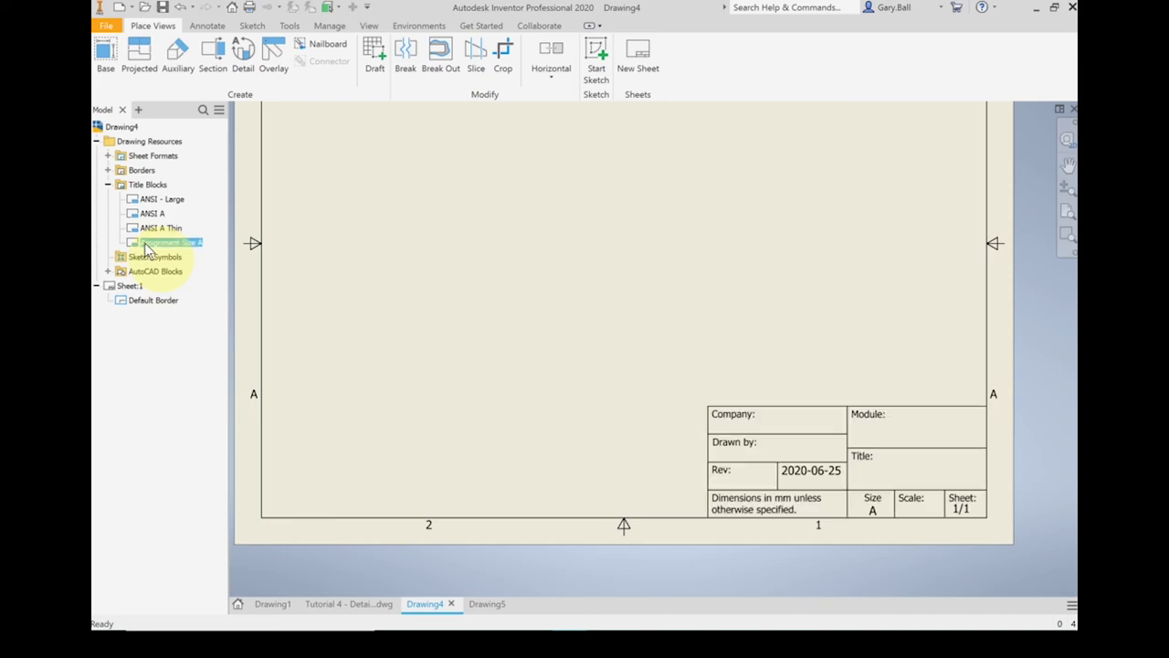